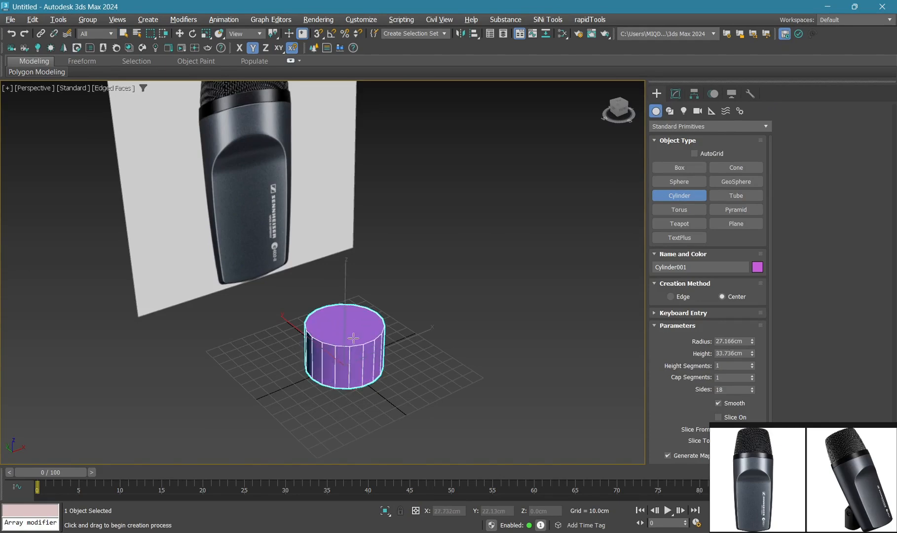
# Move the cylinder to X 0 and Y 0, raise it to the microphone body's lower end in the Front view, and make it see-through
pyautogui.rightClick(350, 348)
pyautogui.hotkey('alt', 'w')
pyautogui.hotkey('alt', 'w')
pyautogui.scroll(-2, 345, 306)
pyautogui.scroll(4, 347, 336)
pyautogui.press('w')
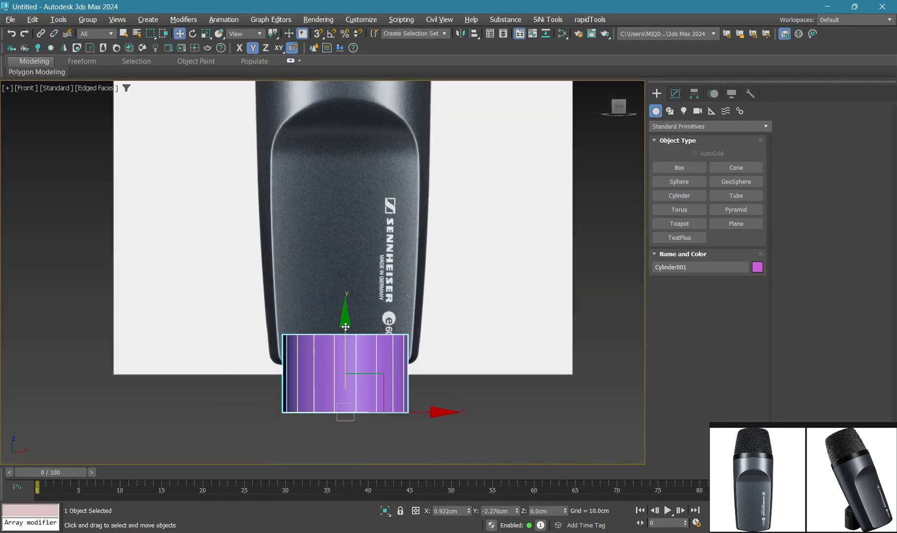
pyautogui.moveTo(346, 327); pyautogui.dragTo(346, 244)
pyautogui.rightClick(469, 511)
pyautogui.moveTo(361, 309); pyautogui.dragTo(342, 319, button='middle')
pyautogui.scroll(2, 343, 314)
pyautogui.hotkey('alt', 'x')
pyautogui.moveTo(335, 278); pyautogui.dragTo(335, 326)
# Fit the cylinder to the reference body with radius 38.033 cm, height 137.318 cm and 32 sides
pyautogui.click(675, 93)
pyautogui.moveTo(752, 366); pyautogui.dragTo(738, 258)
pyautogui.moveTo(407, 132); pyautogui.dragTo(398, 375, button='middle')
pyautogui.moveTo(752, 373); pyautogui.dragTo(753, 338)
pyautogui.scroll(-5, 409, 192)
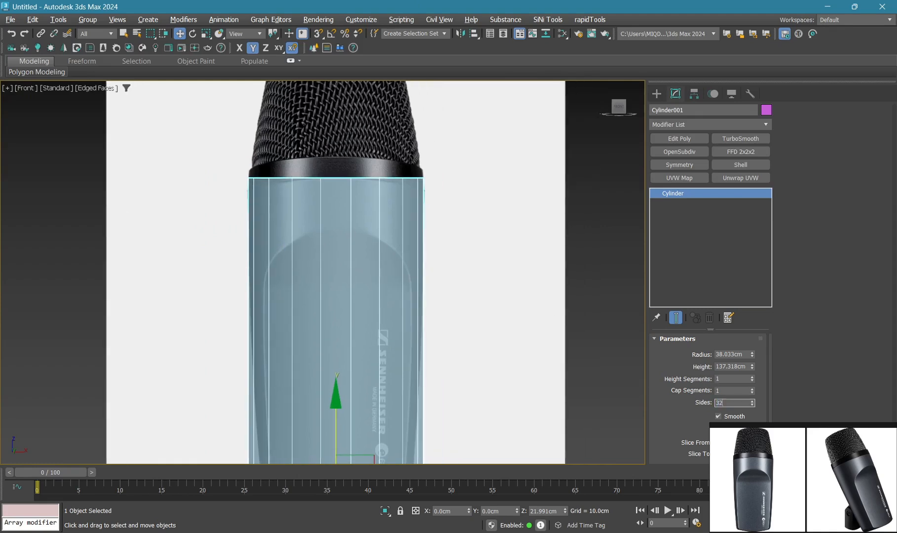
pyautogui.press('Return')
# Add an Edit Poly modifier to the cylinder and scale its lower vertices inward to match the reference body's taper
pyautogui.moveTo(632, 153); pyautogui.dragTo(623, 158, button='middle')
pyautogui.click(670, 142)
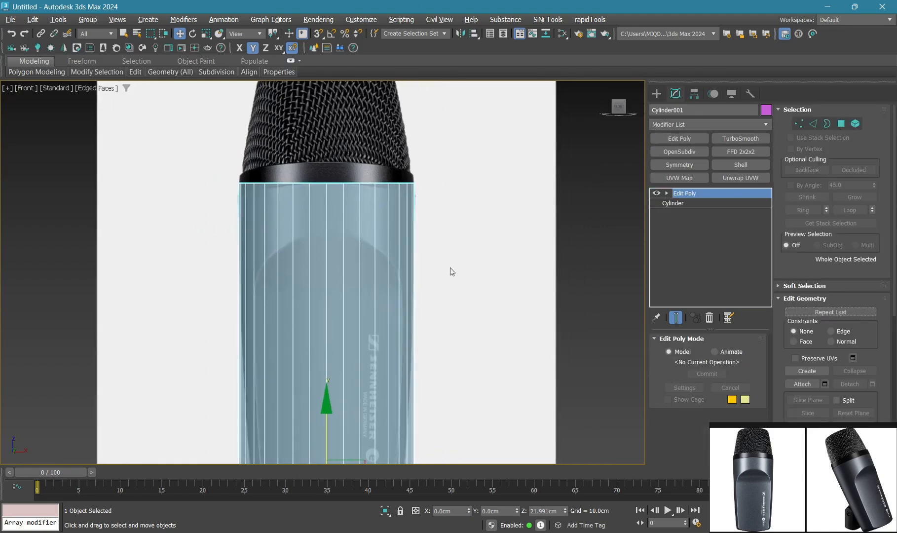
pyautogui.moveTo(450, 268); pyautogui.dragTo(426, 218, button='middle')
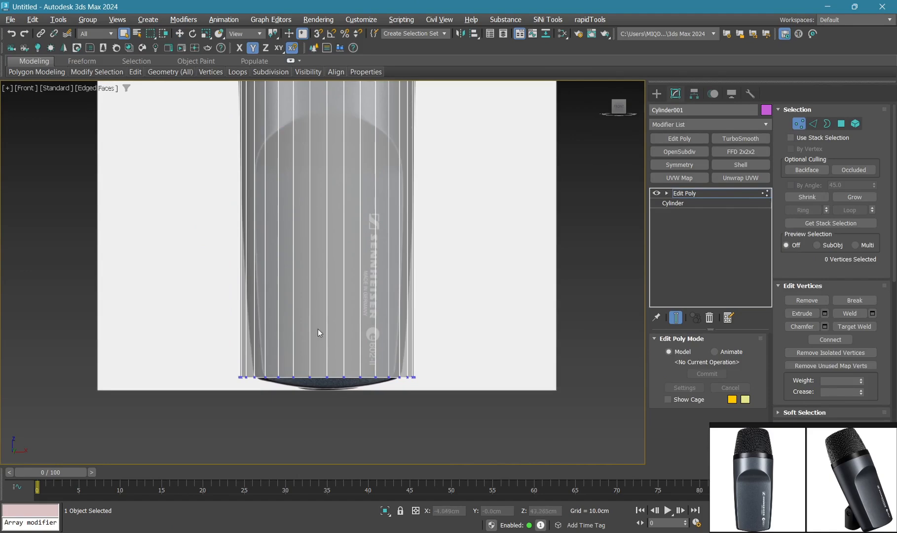
pyautogui.scroll(4, 303, 366)
pyautogui.press('r')
pyautogui.moveTo(352, 362)
pyautogui.mouseDown()
pyautogui.moveTo(350, 376)
pyautogui.moveTo(349, 369)
pyautogui.mouseUp()
# Insert a horizontal edge loop around the body near the top of the reference recess and turn off see-through display
pyautogui.scroll(-2, 349, 368)
pyautogui.moveTo(356, 220); pyautogui.dragTo(380, 249, button='middle')
pyautogui.moveTo(325, 193); pyautogui.dragTo(323, 225, button='middle')
pyautogui.moveTo(275, 252); pyautogui.dragTo(274, 224, button='middle')
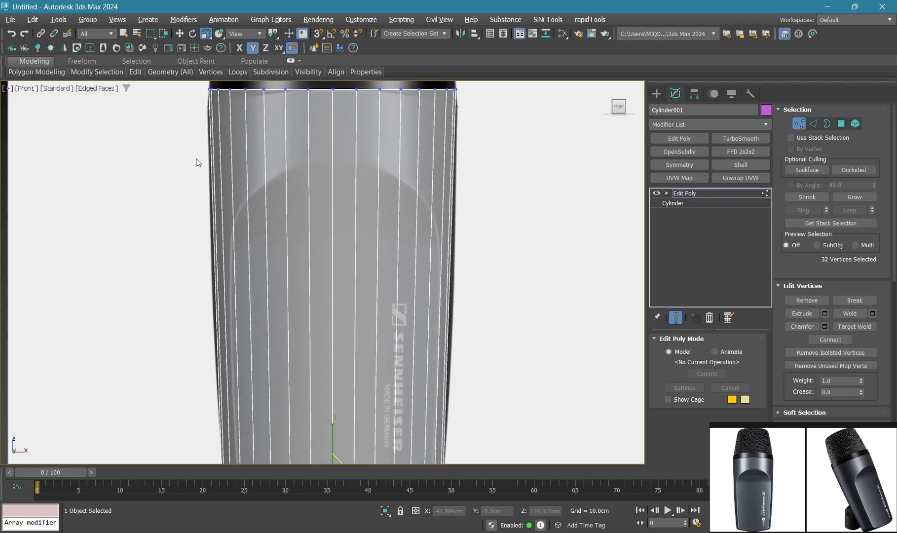
pyautogui.hotkey('alt', 'c')
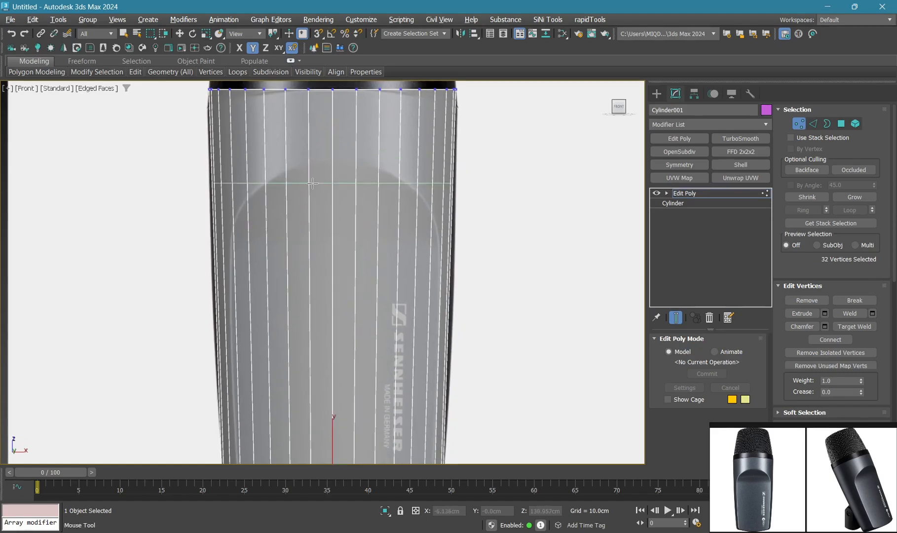
pyautogui.click(316, 245)
pyautogui.press('w')
pyautogui.press('p')
pyautogui.keyDown('alt'); pyautogui.moveTo(424, 336); pyautogui.dragTo(405, 330, button='middle'); pyautogui.keyUp('alt')
pyautogui.hotkey('alt', 'x')
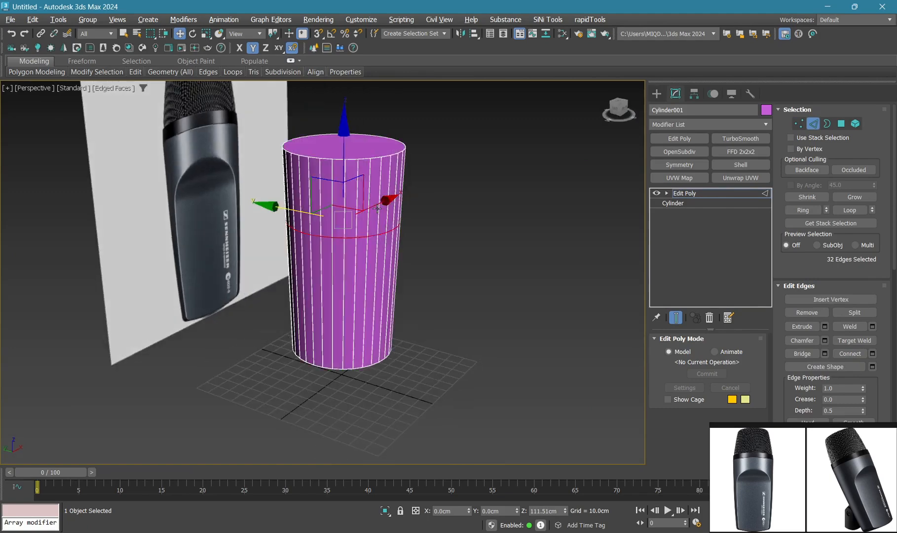
# Rotate the edge loop about the X axis until its arc matches the recess's upper curve in the Front view
pyautogui.scroll(2, 390, 207)
pyautogui.moveTo(373, 222); pyautogui.dragTo(372, 236, button='middle')
pyautogui.press('e')
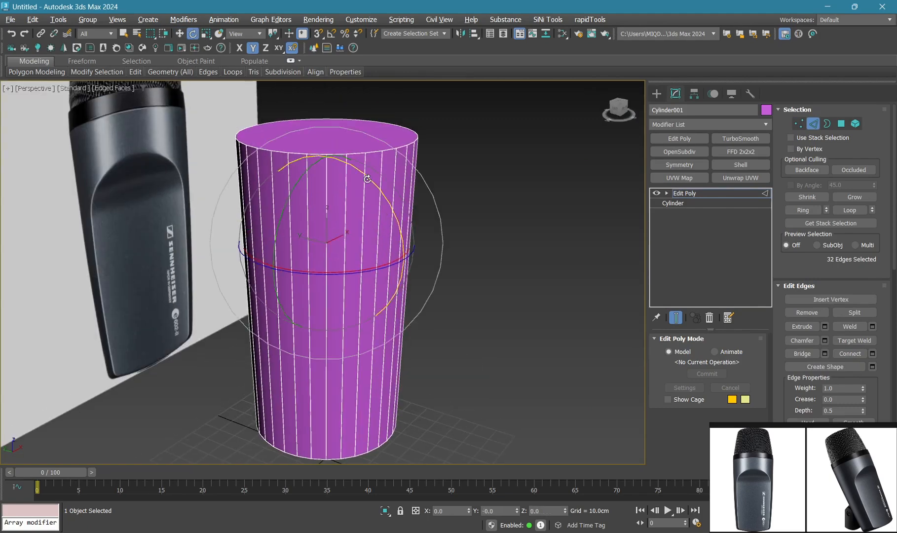
pyautogui.moveTo(367, 179); pyautogui.dragTo(370, 190)
pyautogui.hotkey('alt', 'w')
pyautogui.moveTo(486, 317); pyautogui.dragTo(481, 322, button='middle')
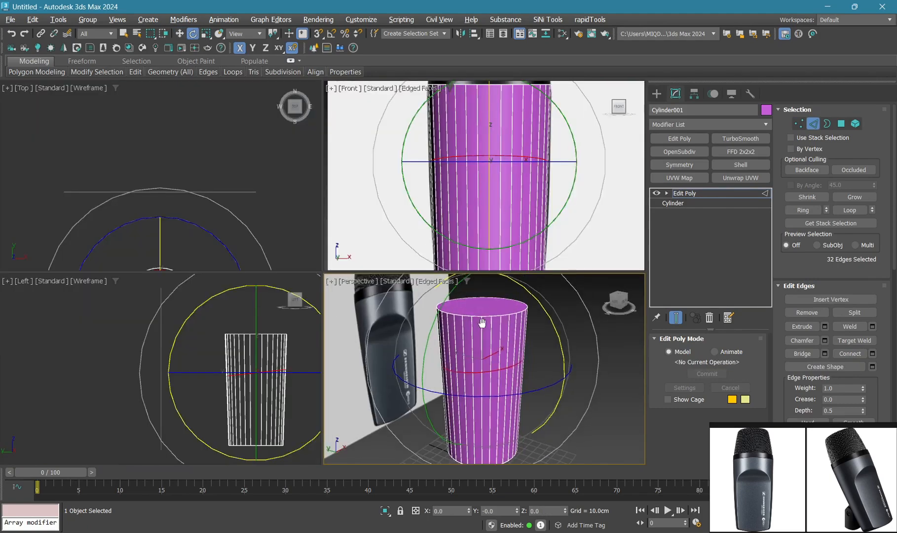
pyautogui.middleClick(509, 152)
pyautogui.hotkey('alt', 'x')
pyautogui.moveTo(556, 325); pyautogui.dragTo(544, 302)
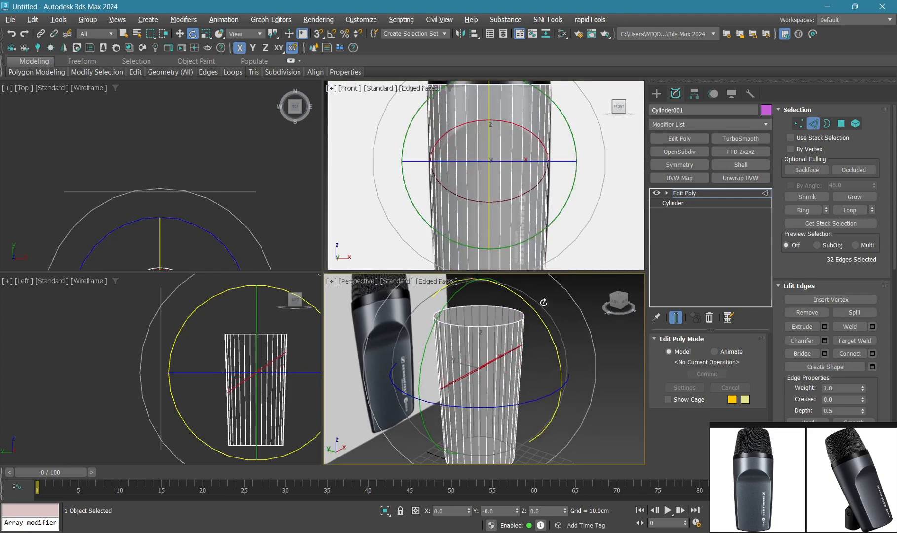
# Select the 12 front polygons of the body below the slanted edge loop, covering the recess width
pyautogui.middleClick(523, 247)
pyautogui.hotkey('alt', 'w')
pyautogui.press('4')
pyautogui.click(435, 264)
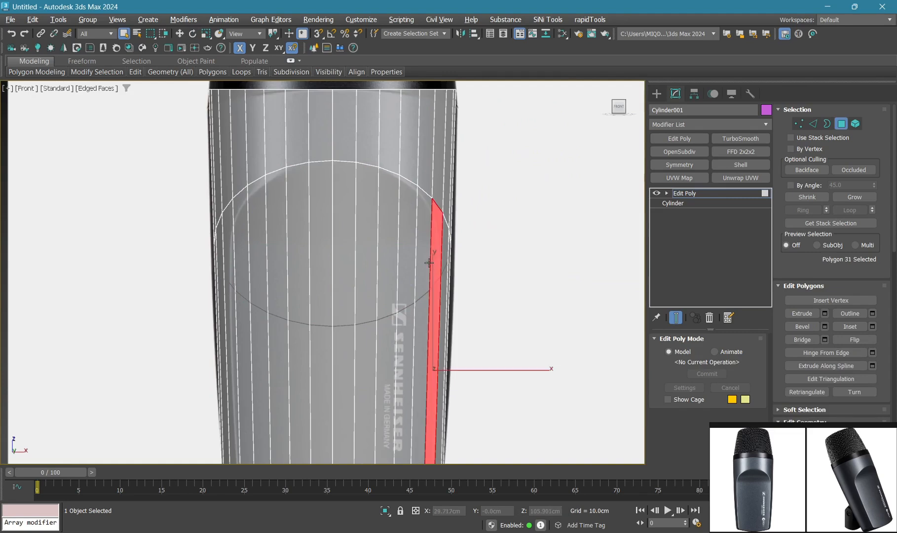
pyautogui.click(248, 259)
pyautogui.rightClick(470, 220)
pyautogui.keyDown('alt'); pyautogui.click(435, 220); pyautogui.keyUp('alt')
pyautogui.moveTo(434, 272); pyautogui.dragTo(429, 249, button='middle')
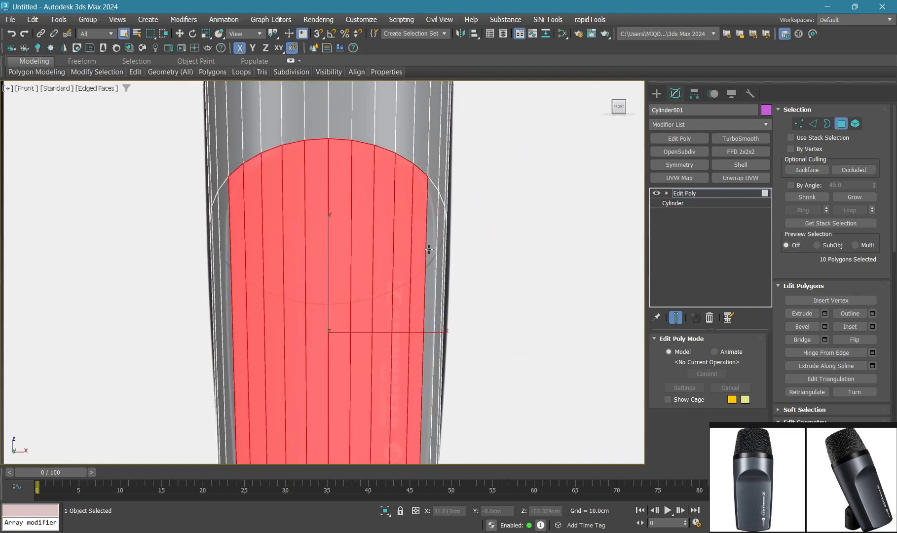
pyautogui.keyDown('ctrl'); pyautogui.click(430, 249); pyautogui.keyUp('ctrl')
pyautogui.moveTo(273, 210); pyautogui.dragTo(276, 217, button='middle')
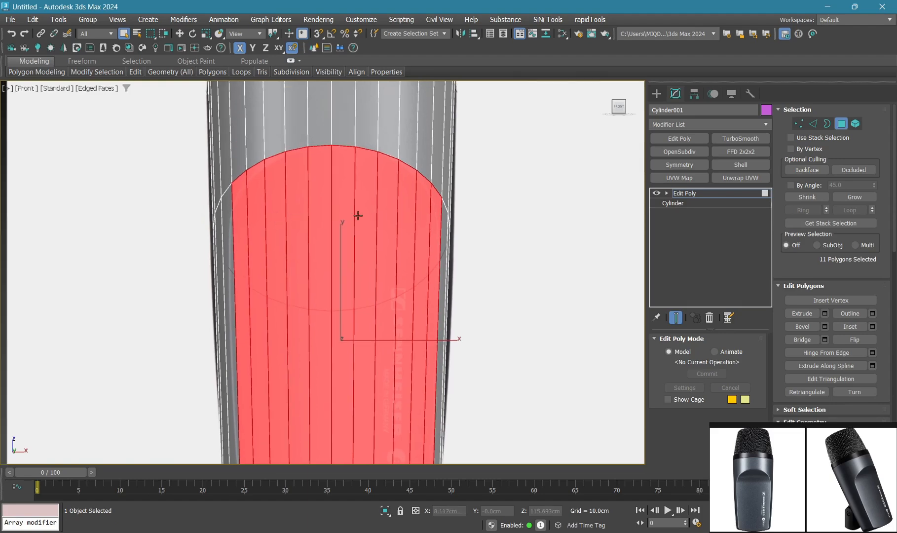
pyautogui.keyDown('ctrl'); pyautogui.click(229, 233); pyautogui.keyUp('ctrl')
# Delete the vertices of the body's rear half in the Left view
pyautogui.hotkey('alt', 'w')
pyautogui.middleClick(415, 318)
pyautogui.hotkey('alt', 'w')
pyautogui.moveTo(417, 322); pyautogui.dragTo(429, 294, button='middle')
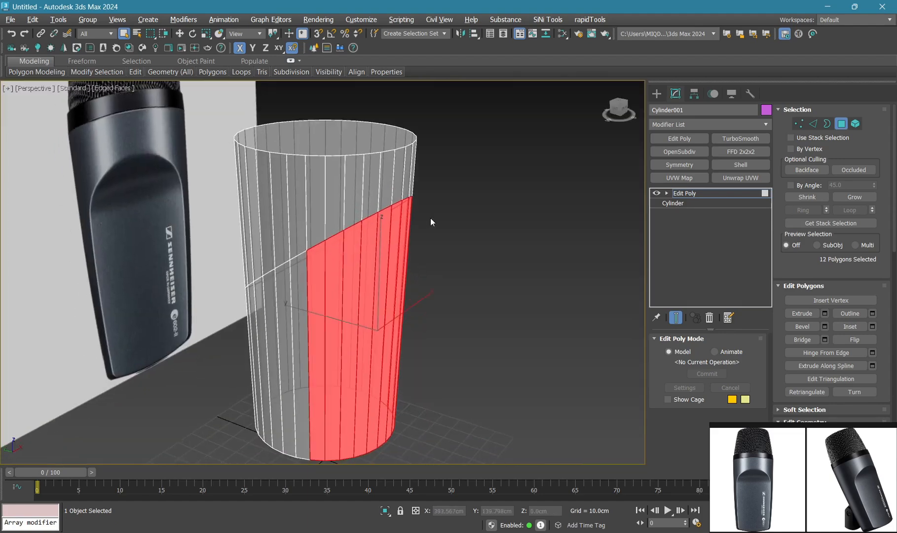
pyautogui.hotkey('alt', 'w')
pyautogui.middleClick(226, 385)
pyautogui.hotkey('alt', 'w')
pyautogui.moveTo(393, 232); pyautogui.dragTo(299, 167, button='middle')
pyautogui.press('1')
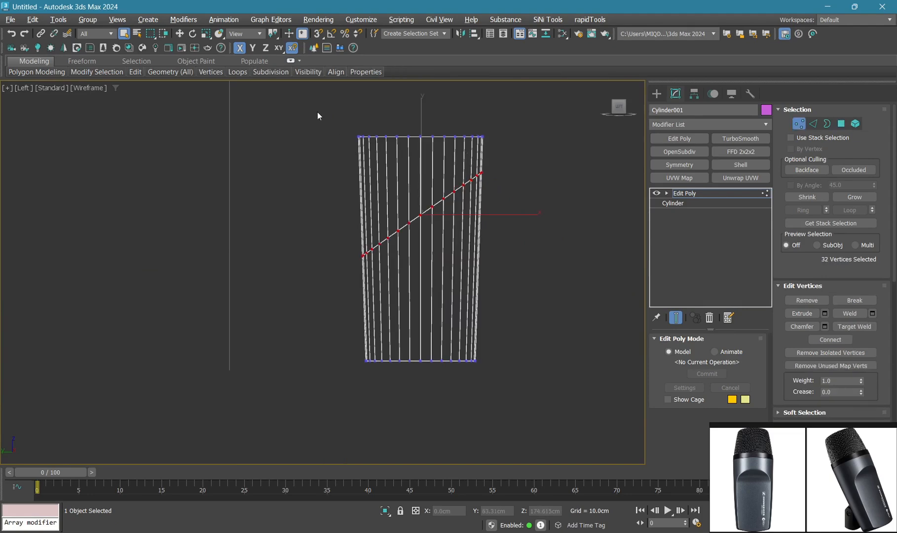
pyautogui.moveTo(409, 405); pyautogui.dragTo(413, 406)
pyautogui.press('Delete')
# Delete the selected front recess polygons below the arch and return to shaded display in the Perspective view
pyautogui.press('4')
pyautogui.hotkey('alt', 'w')
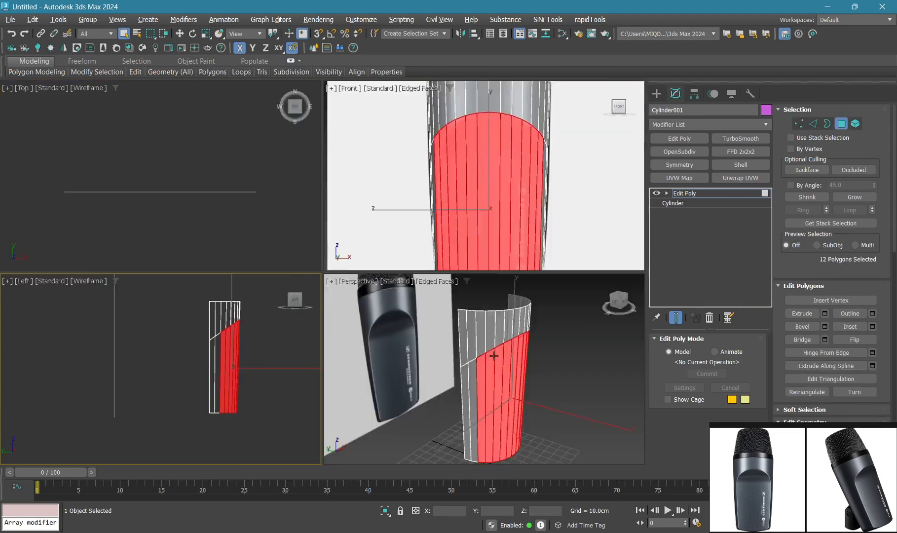
pyautogui.middleClick(437, 310)
pyautogui.hotkey('alt', 'w')
pyautogui.moveTo(345, 189); pyautogui.dragTo(367, 156, button='middle')
pyautogui.press('Delete')
pyautogui.hotkey('alt', 'x')
# Bridge the two long vertical edges on either side of the front opening to form a flat panel
pyautogui.click(313, 295)
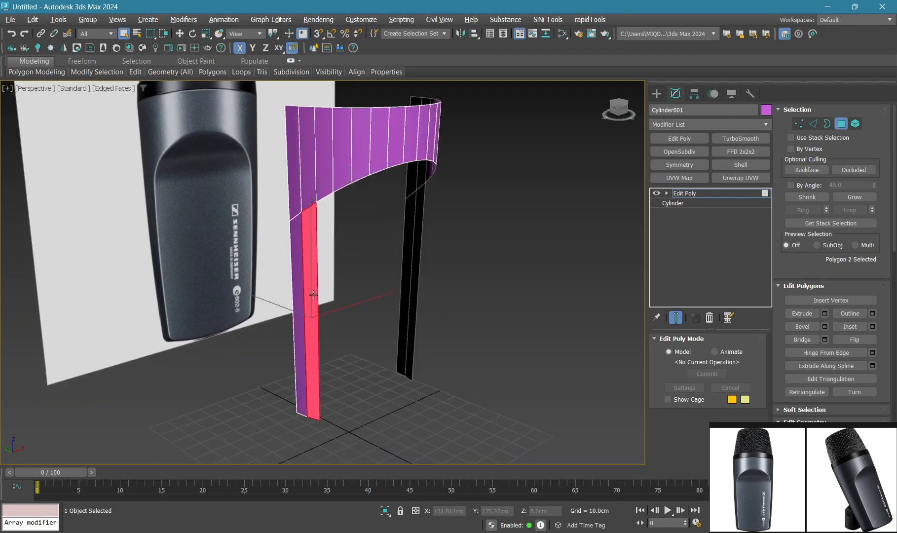
pyautogui.press('2')
pyautogui.click(317, 273)
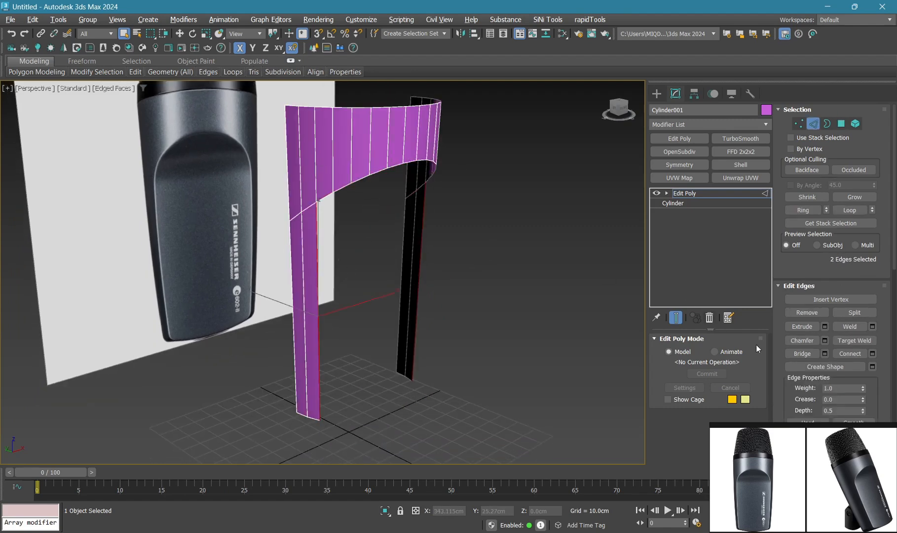
pyautogui.click(802, 353)
# Cap the open border between the arch and the upper edge of the flat front panel
pyautogui.keyDown('alt'); pyautogui.moveTo(518, 232); pyautogui.dragTo(460, 203, button='middle'); pyautogui.keyUp('alt')
pyautogui.press('3')
pyautogui.hotkey('ctrl', 'a')
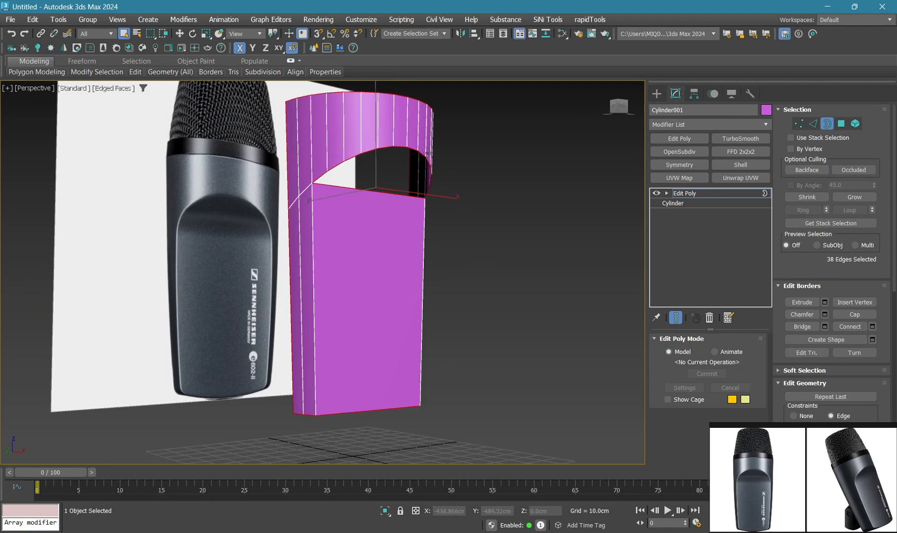
pyautogui.click(849, 314)
pyautogui.keyDown('alt'); pyautogui.moveTo(424, 148); pyautogui.dragTo(347, 190, button='middle'); pyautogui.keyUp('alt')
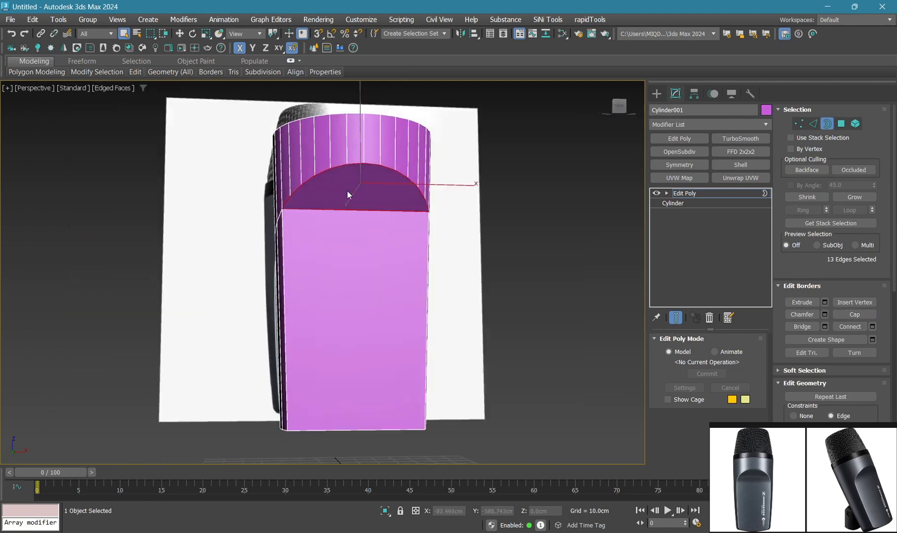
# Split the front panel with a central vertical edge and change the object color to blue
pyautogui.press('2')
pyautogui.click(767, 110)
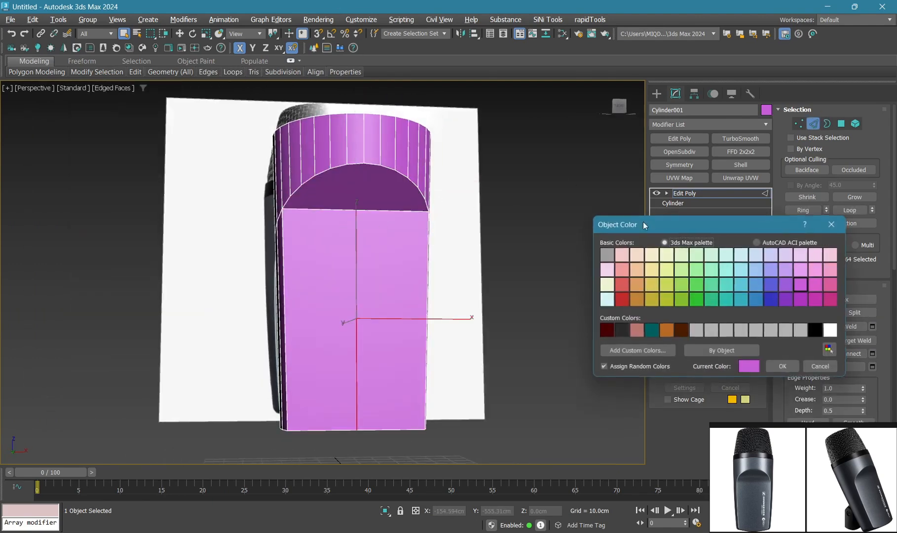
pyautogui.click(756, 299)
pyautogui.click(783, 366)
# Connect the midpoint vertex of the front panel's upper edge to the arch's apex vertex
pyautogui.press('1')
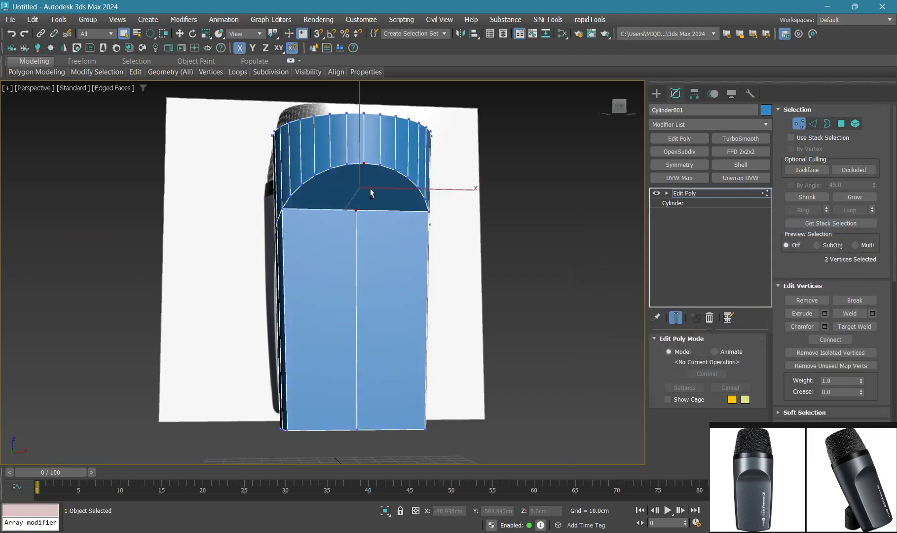
pyautogui.hotkey('ctrl', 'shift', 'e')
pyautogui.moveTo(370, 189)
pyautogui.keyDown('alt'); pyautogui.mouseDown(button='middle')
pyautogui.moveTo(383, 211)
pyautogui.moveTo(393, 201)
pyautogui.moveTo(378, 205)
pyautogui.mouseUp(button='middle'); pyautogui.keyUp('alt')
pyautogui.press('2')
# Cut two horizontal edges across the arched cap between opposite vertices of the arch
pyautogui.press('1')
pyautogui.click(289, 217)
pyautogui.keyDown('alt'); pyautogui.moveTo(289, 217); pyautogui.dragTo(289, 203, button='middle'); pyautogui.keyUp('alt')
pyautogui.scroll(2, 289, 203)
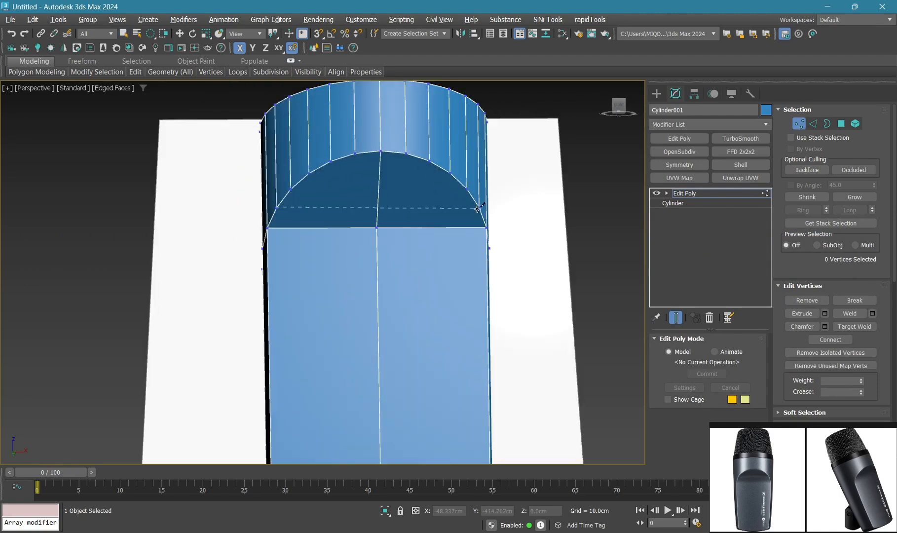
pyautogui.click(477, 209)
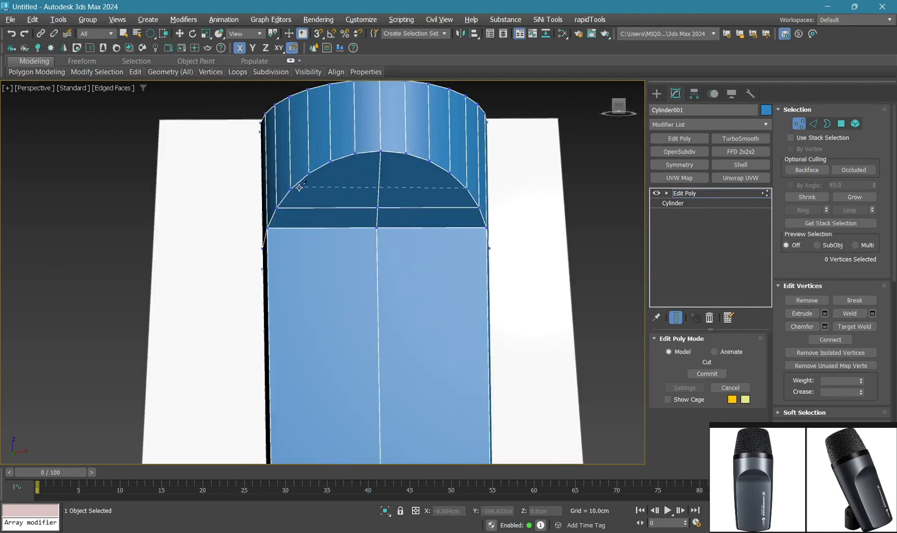
# Connect the horizontal edges of the cap and front panel with 2 segments on each side of the central edge
pyautogui.press('2')
pyautogui.click(348, 207)
pyautogui.keyDown('ctrl'); pyautogui.click(406, 208); pyautogui.keyUp('ctrl')
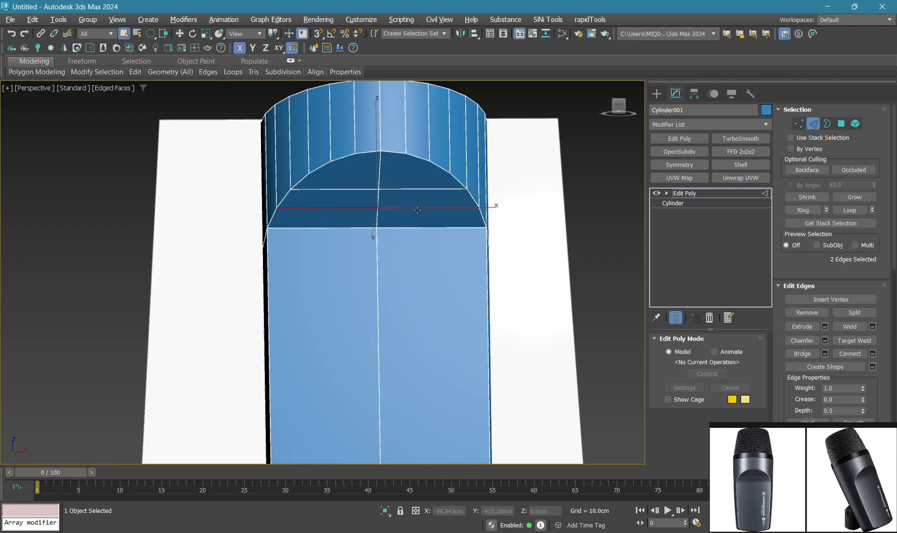
pyautogui.hotkey('alt', 'r')
pyautogui.rightClick(535, 230)
pyautogui.click(435, 272)
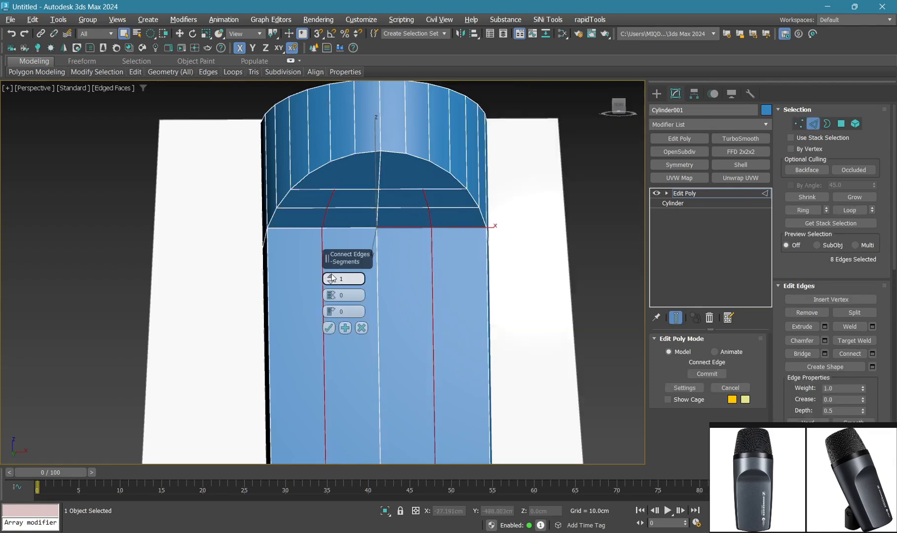
pyautogui.click(329, 328)
# Connect the vertices on the uppermost cut to the corresponding vertices along the arch
pyautogui.press('1')
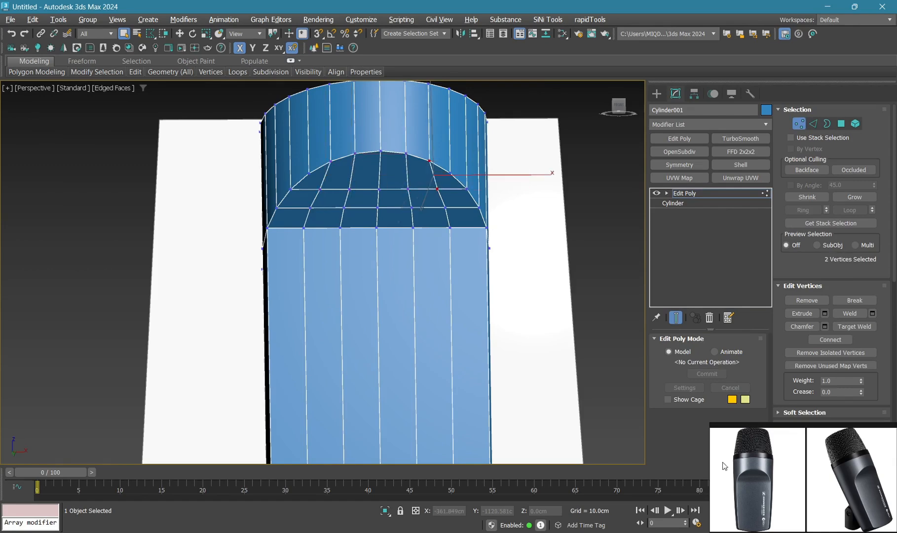
pyautogui.keyDown('alt'); pyautogui.moveTo(414, 273); pyautogui.dragTo(429, 257, button='middle'); pyautogui.keyUp('alt')
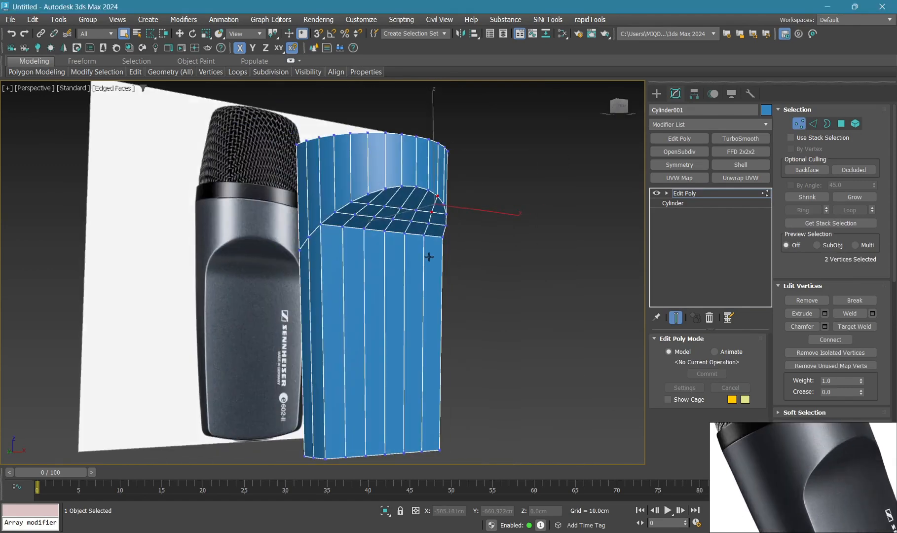
pyautogui.moveTo(288, 161); pyautogui.dragTo(289, 172, button='middle')
# Chamfer the six horizontal edges between the cap and the front panel by 8.302 cm with 1 segment
pyautogui.press('2')
pyautogui.doubleClick(328, 240)
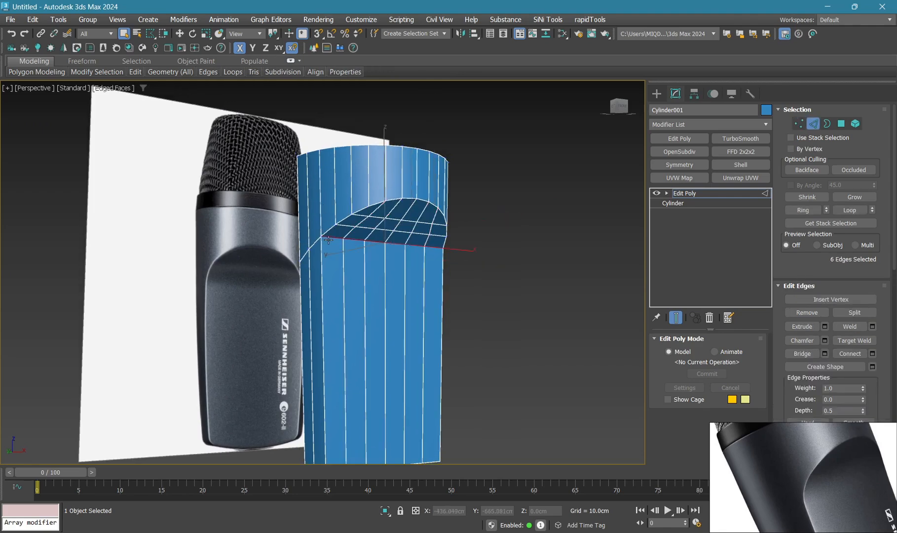
pyautogui.rightClick(473, 265)
pyautogui.click(371, 334)
pyautogui.scroll(3, 358, 268)
pyautogui.moveTo(327, 261); pyautogui.dragTo(543, 257)
pyautogui.moveTo(546, 294); pyautogui.dragTo(547, 263)
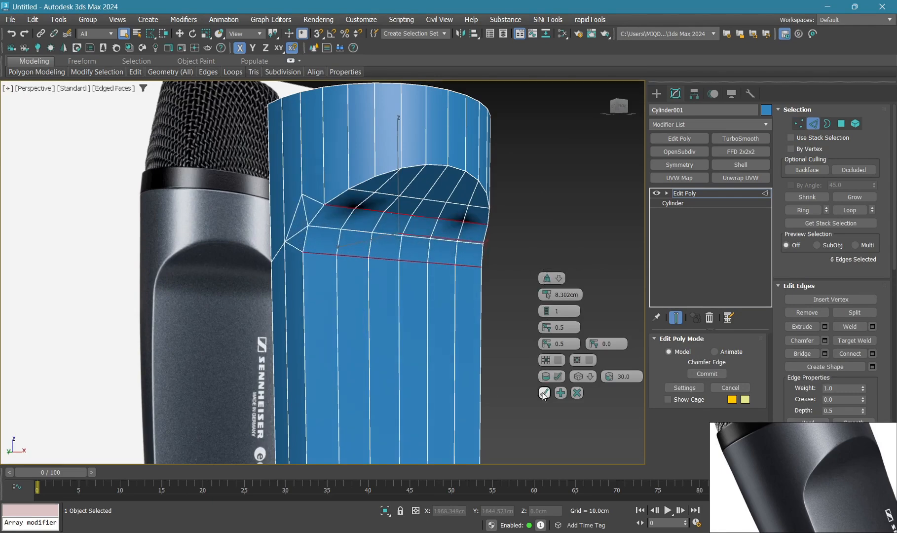
pyautogui.click(544, 394)
# Clean up the chamfer's side corner by merging the stray vertex into the neighboring corner vertex and removing the extra diagonal edges
pyautogui.rightClick(524, 249)
pyautogui.click(486, 304)
pyautogui.scroll(2, 298, 223)
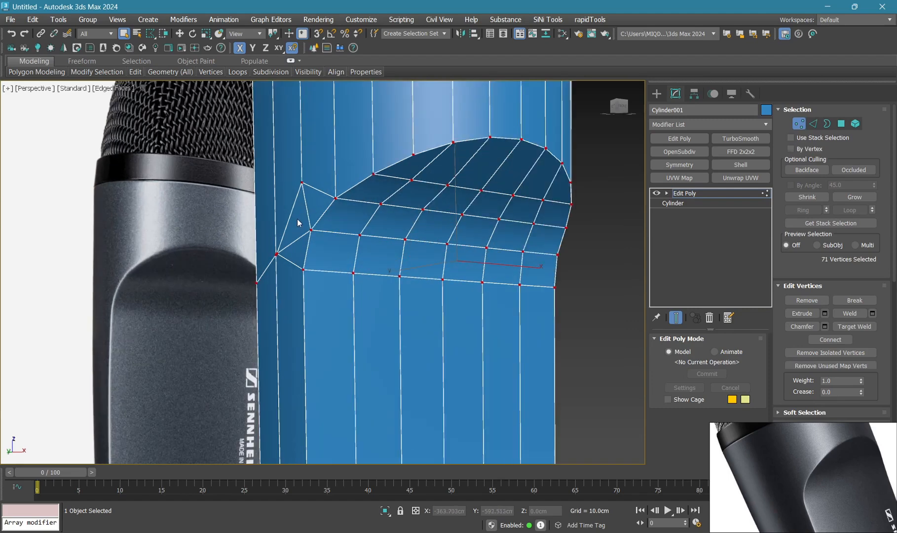
pyautogui.press('2')
pyautogui.moveTo(297, 199); pyautogui.dragTo(274, 285, button='middle')
pyautogui.click(287, 211)
pyautogui.press('1')
# Slide the two side vertices upward with the Edge constraint and vertex snapping until they are level with the recess corner vertex
pyautogui.click(273, 268)
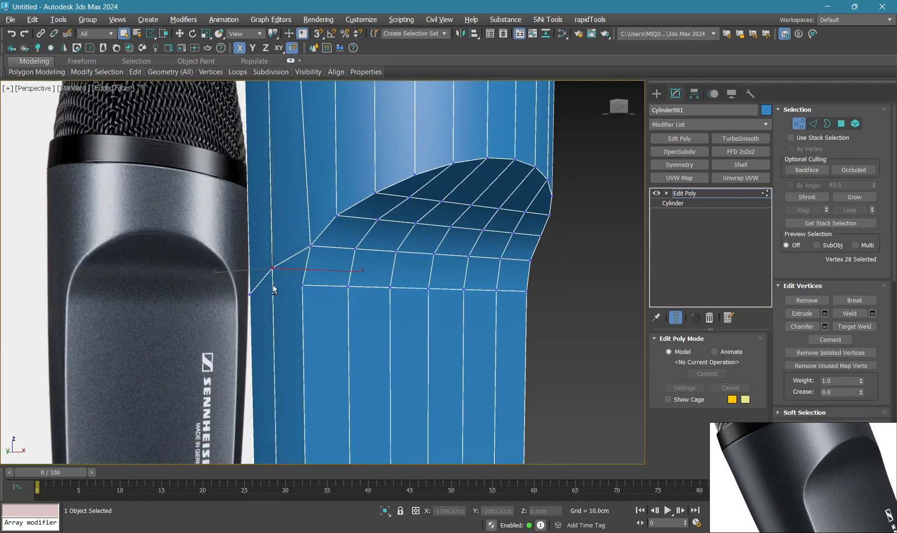
pyautogui.press('w')
pyautogui.press('s')
pyautogui.moveTo(273, 216); pyautogui.dragTo(310, 245)
pyautogui.hotkey('ctrl', 'z')
pyautogui.scroll(-4, 830, 168)
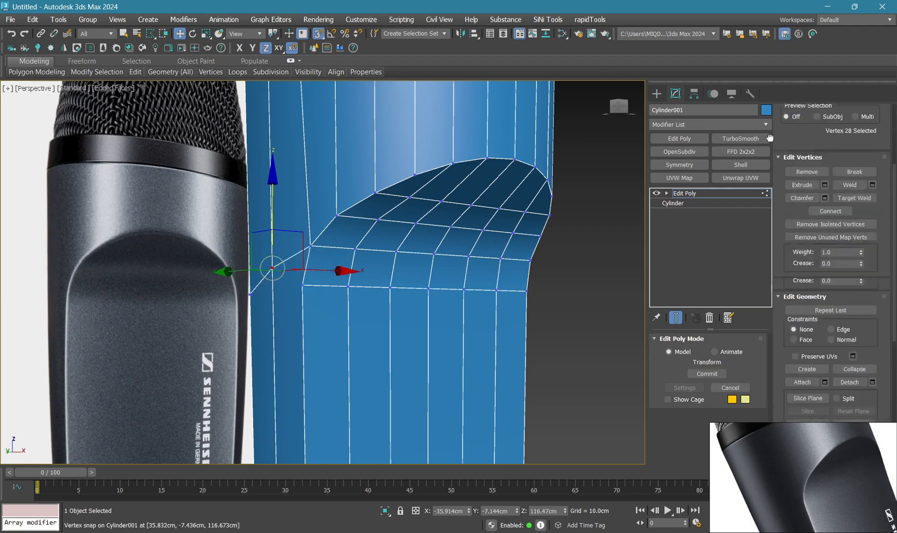
pyautogui.moveTo(272, 197); pyautogui.dragTo(310, 245)
pyautogui.moveTo(249, 295); pyautogui.dragTo(272, 248)
# Insert an edge loop across the body's side faces, level with the lower chamfer edge of the front recess, using SwiftLoop
pyautogui.hotkey('alt', '1')
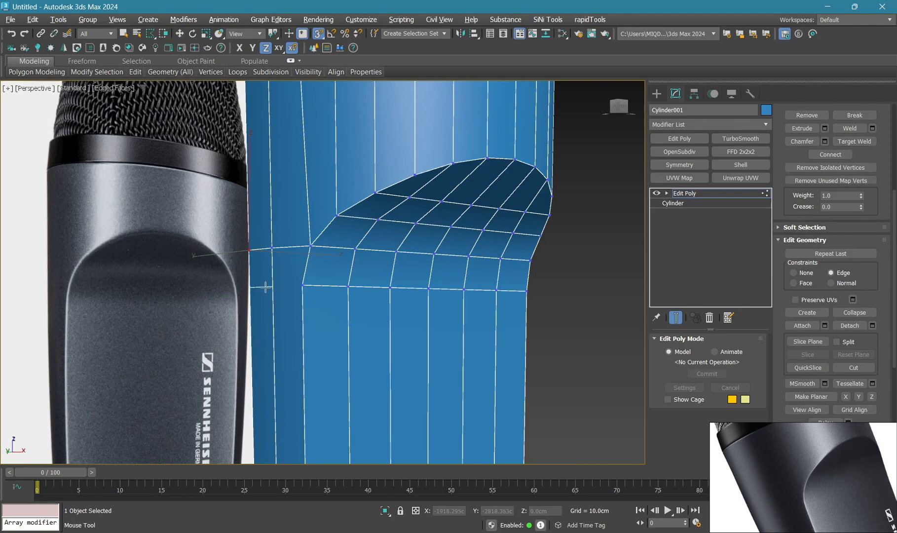
pyautogui.click(265, 287)
pyautogui.rightClick(276, 291)
pyautogui.press('q')
pyautogui.press('s')
pyautogui.click(302, 285)
pyautogui.scroll(-4, 304, 249)
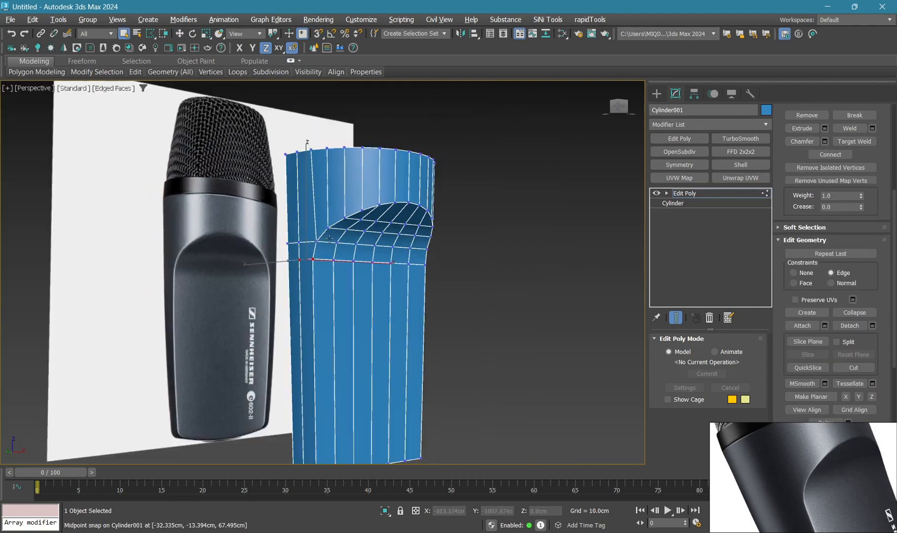
# Mirror the body across the X axis with a flipped Symmetry modifier and convert the result to Editable Poly
pyautogui.keyDown('alt'); pyautogui.moveTo(304, 249); pyautogui.dragTo(212, 247, button='middle'); pyautogui.keyUp('alt')
pyautogui.scroll(3, 370, 228)
pyautogui.click(699, 194)
pyautogui.click(690, 167)
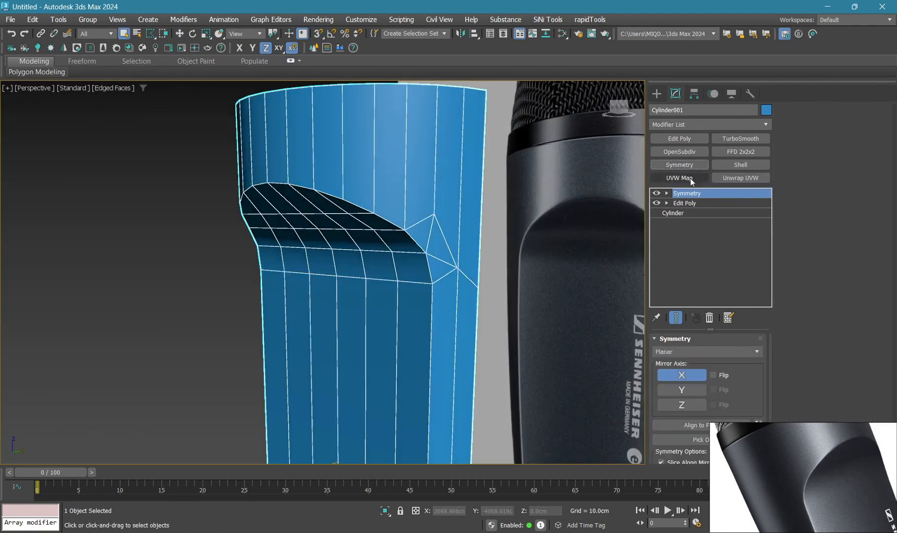
pyautogui.click(714, 375)
pyautogui.keyDown('alt'); pyautogui.moveTo(598, 314); pyautogui.dragTo(397, 198, button='middle'); pyautogui.keyUp('alt')
pyautogui.rightClick(397, 198)
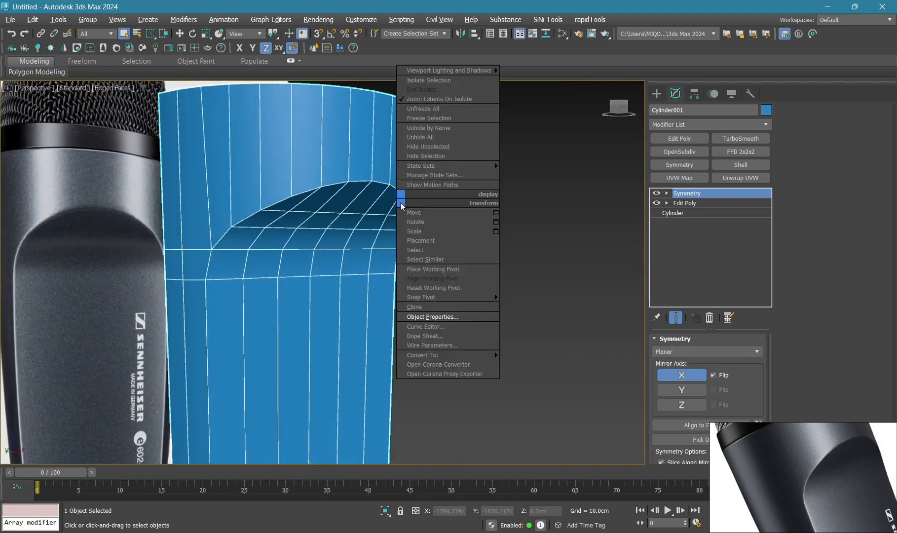
pyautogui.click(555, 366)
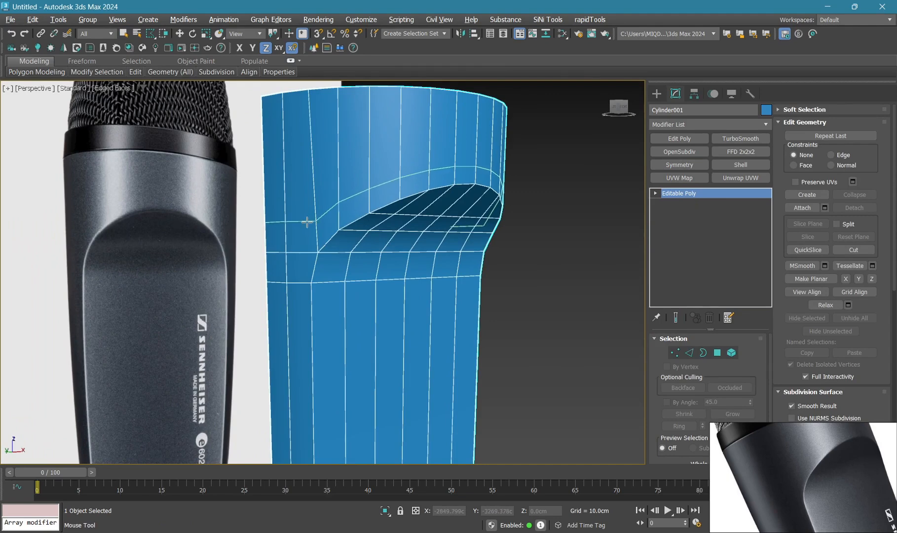
# Select all the front recess polygons with the By Angle option and inset them by a narrow margin
pyautogui.scroll(-5, 311, 227)
pyautogui.press('4')
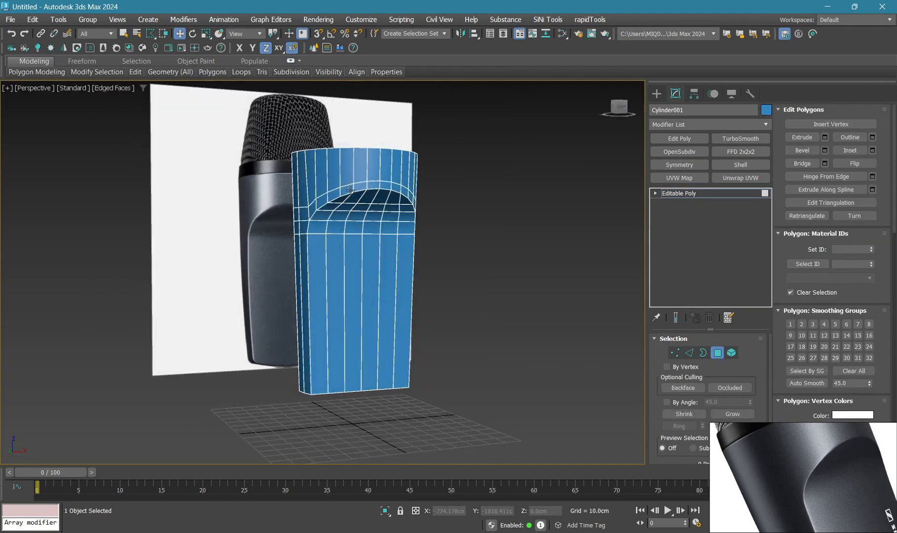
pyautogui.click(667, 402)
pyautogui.click(356, 251)
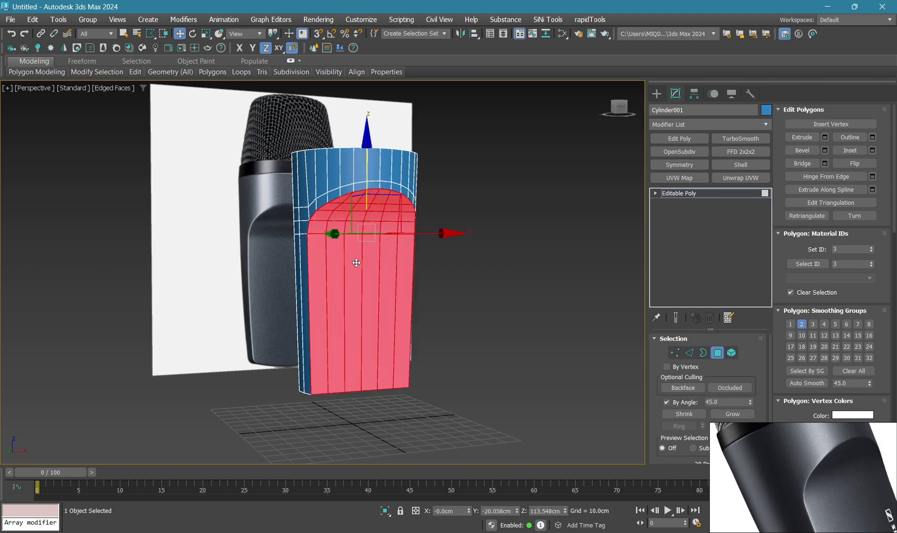
pyautogui.scroll(3, 354, 226)
pyautogui.moveTo(364, 189); pyautogui.dragTo(366, 176, button='middle')
pyautogui.hotkey('shift', 'i')
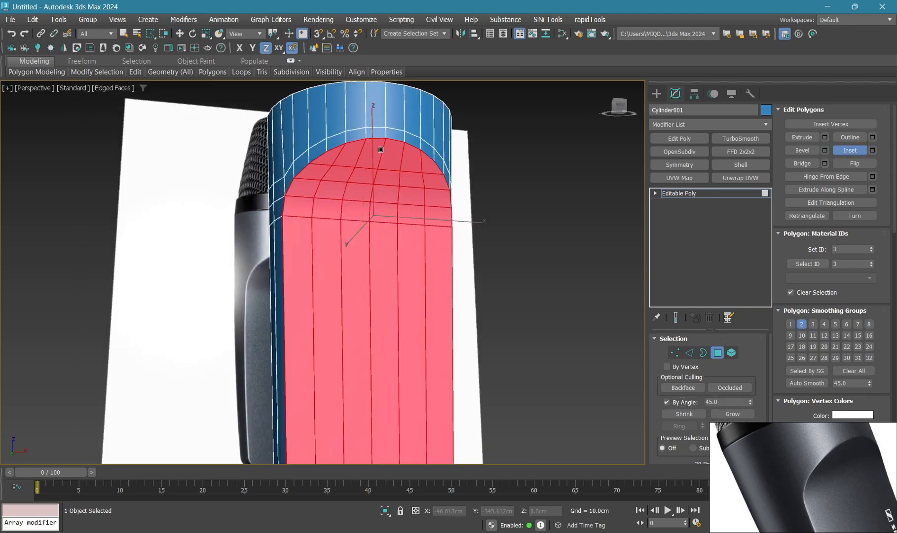
pyautogui.scroll(2, 379, 145)
pyautogui.moveTo(378, 145); pyautogui.dragTo(374, 144)
pyautogui.press('w')
pyautogui.scroll(-2, 370, 167)
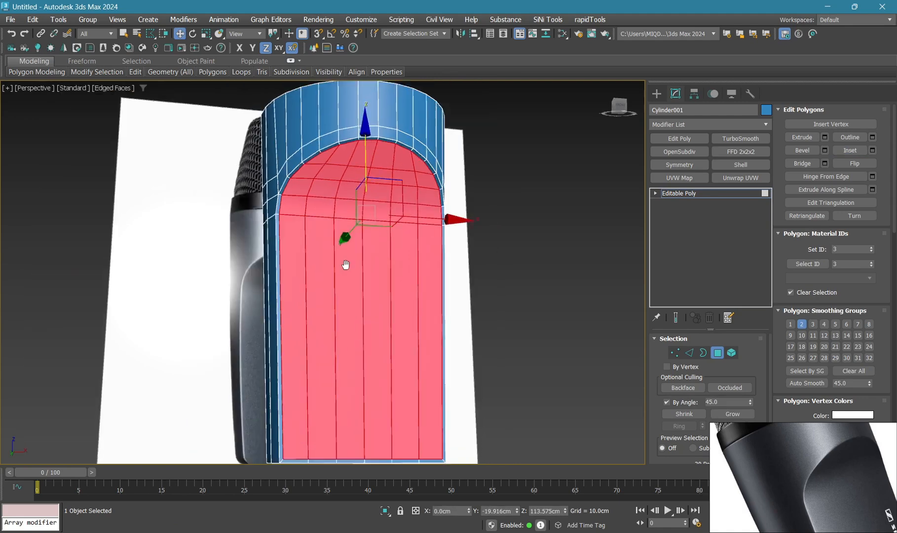
# Move the bottom-edge vertex beside the recess's lower left corner along X, snapping it in line with the inset corner vertex
pyautogui.moveTo(346, 265); pyautogui.dragTo(334, 168, button='middle')
pyautogui.scroll(4, 285, 364)
pyautogui.press('2')
pyautogui.click(265, 352)
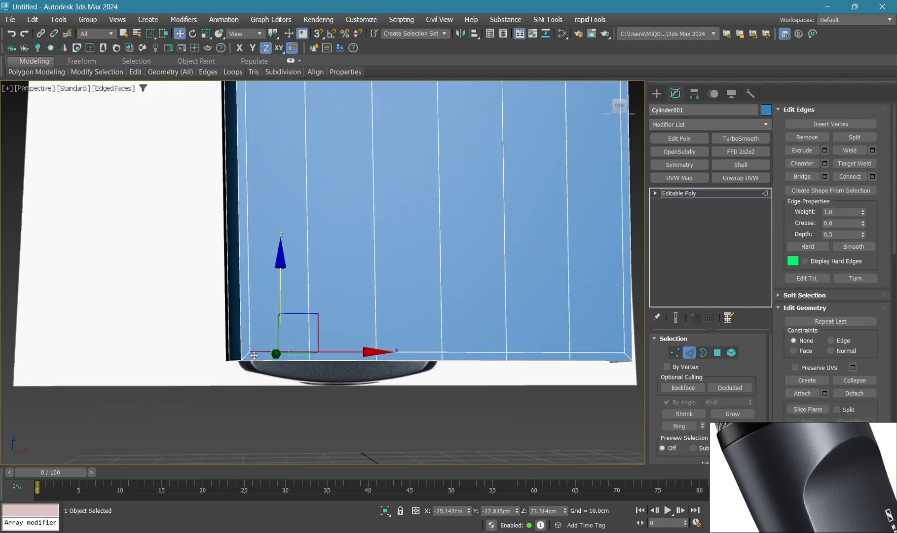
pyautogui.press('1')
pyautogui.scroll(2, 253, 355)
pyautogui.press('w')
pyautogui.click(248, 367)
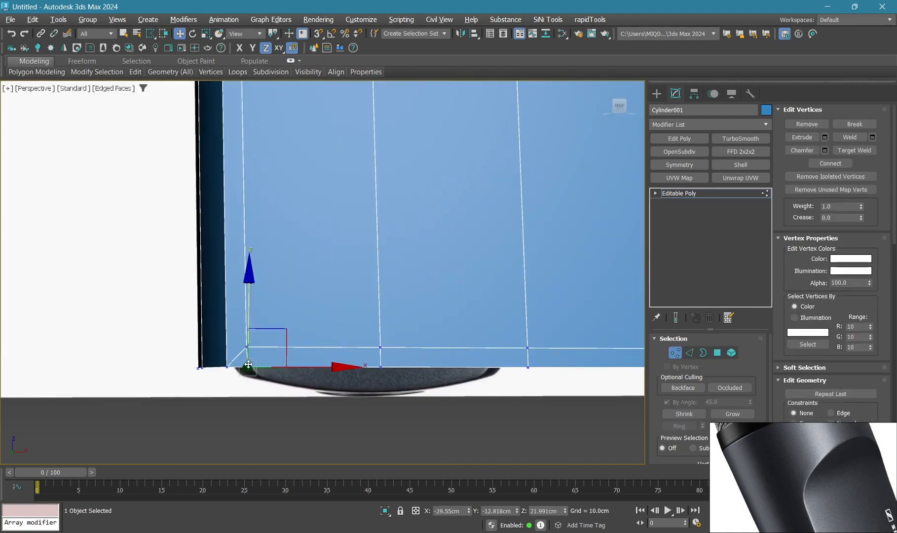
pyautogui.press('s')
pyautogui.moveTo(279, 367); pyautogui.dragTo(246, 347)
# Align the matching bottom-edge vertex at the lower right inset corner along X and select that corner's diagonal edge
pyautogui.scroll(-3, 252, 348)
pyautogui.moveTo(504, 349); pyautogui.dragTo(299, 314, button='middle')
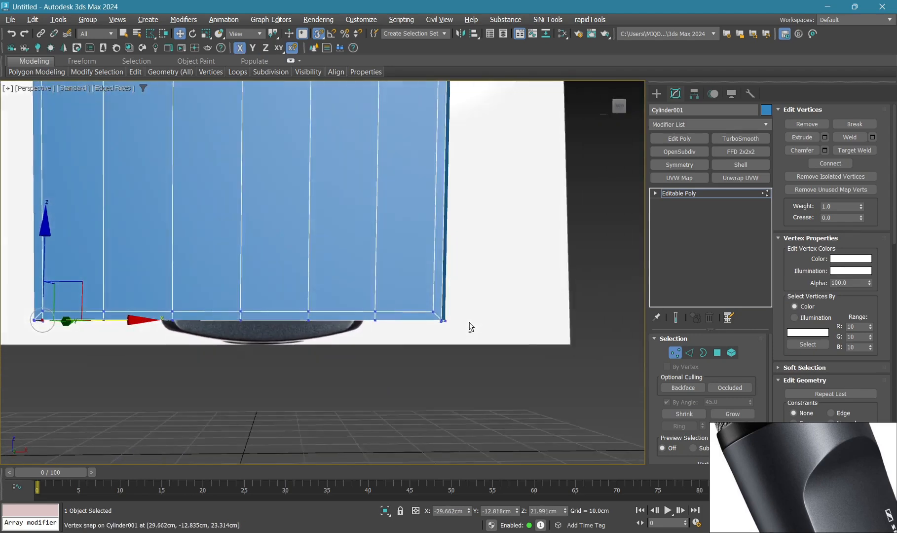
pyautogui.scroll(3, 459, 321)
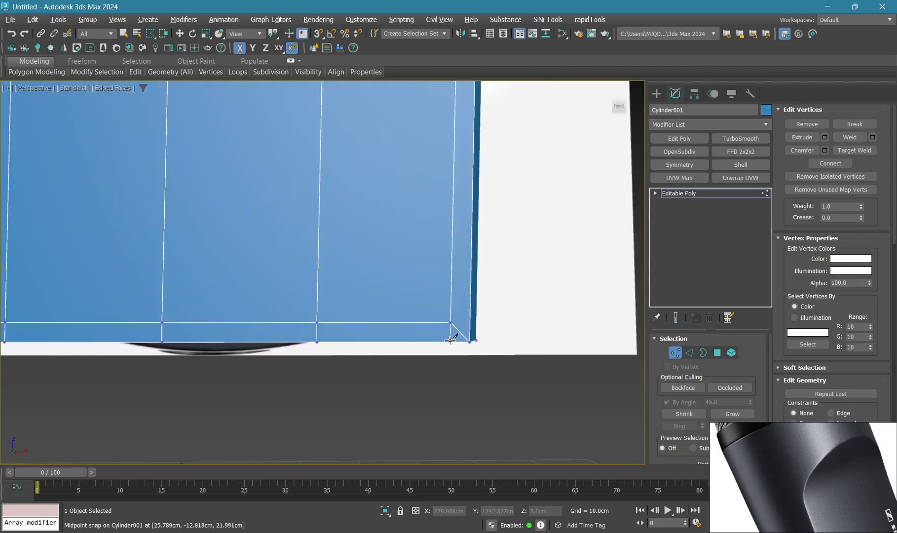
pyautogui.press('w')
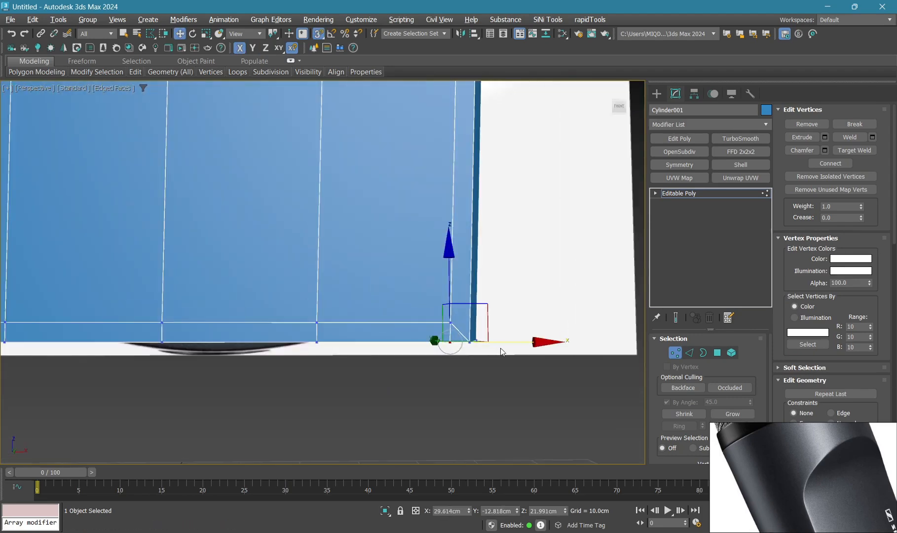
pyautogui.press('2')
pyautogui.press('q')
pyautogui.click(457, 329)
pyautogui.click(457, 331)
pyautogui.scroll(-4, 457, 330)
pyautogui.moveTo(229, 328); pyautogui.dragTo(341, 326, button='middle')
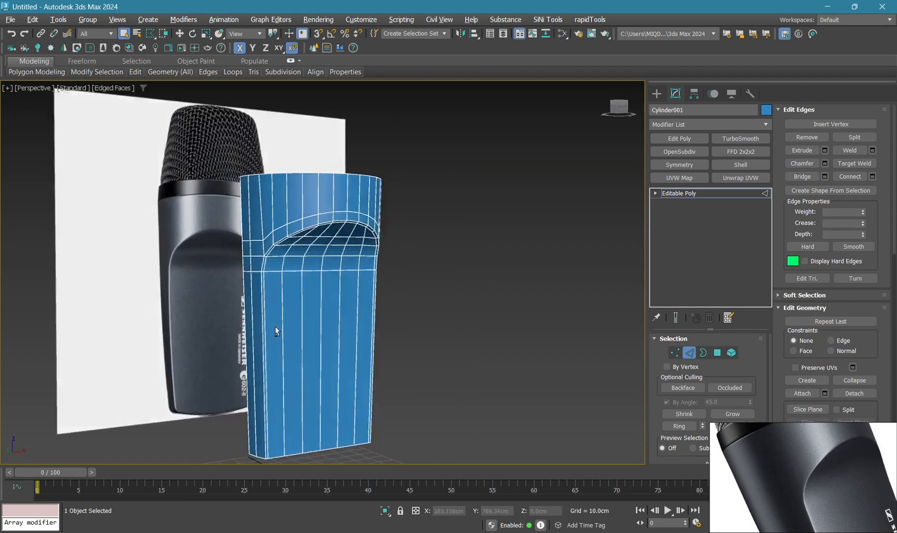
# Mirror the body front to back with a Symmetry modifier on the Y axis, flipped
pyautogui.click(679, 193)
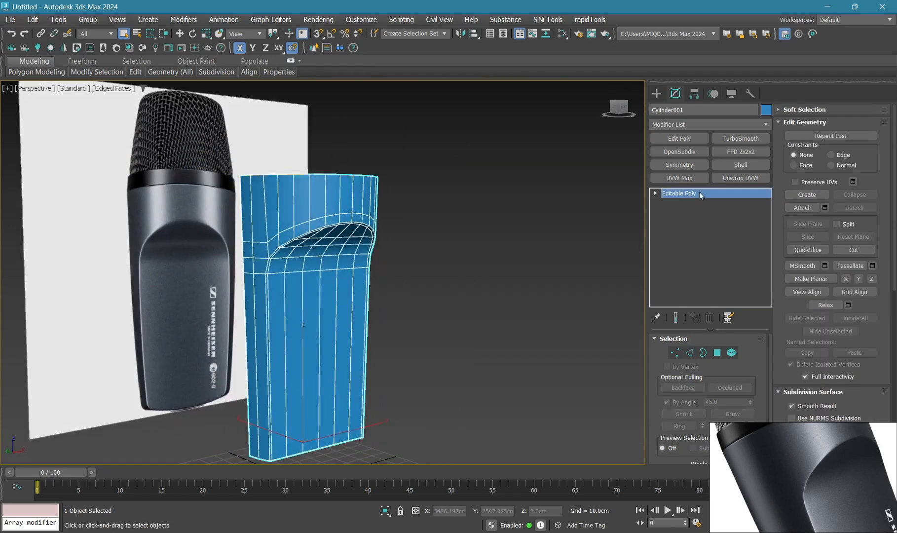
pyautogui.click(680, 165)
pyautogui.click(693, 389)
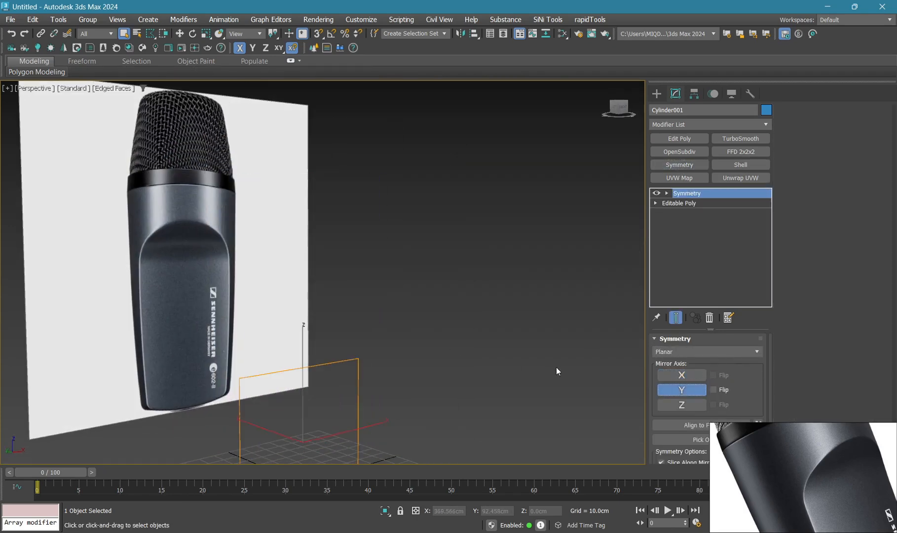
pyautogui.click(713, 390)
pyautogui.keyDown('alt'); pyautogui.moveTo(410, 340); pyautogui.dragTo(394, 304, button='middle'); pyautogui.keyUp('alt')
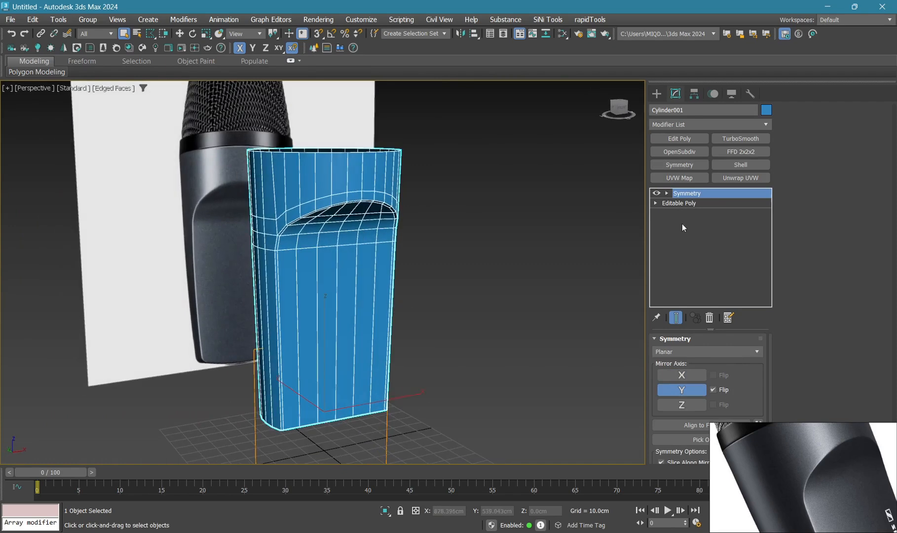
# Smooth the body with an OpenSubdiv modifier without isoline display and compare it see-through with the reference in the front view
pyautogui.click(684, 152)
pyautogui.moveTo(482, 257); pyautogui.dragTo(359, 222, button='middle')
pyautogui.click(686, 381)
pyautogui.click(486, 237)
pyautogui.press('F4')
pyautogui.click(359, 222)
pyautogui.press('f')
pyautogui.hotkey('alt', 'x')
pyautogui.moveTo(386, 189); pyautogui.dragTo(394, 360, button='middle')
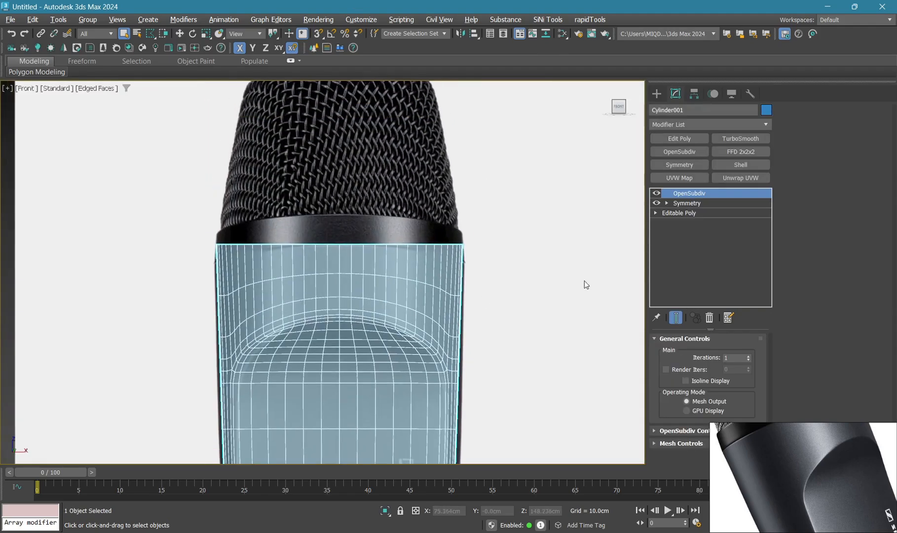
# Add an Edit Poly modifier between Symmetry and OpenSubdiv and select the body's open top border in the front view
pyautogui.press('p')
pyautogui.keyDown('alt'); pyautogui.moveTo(478, 292); pyautogui.dragTo(439, 290, button='middle'); pyautogui.keyUp('alt')
pyautogui.click(687, 203)
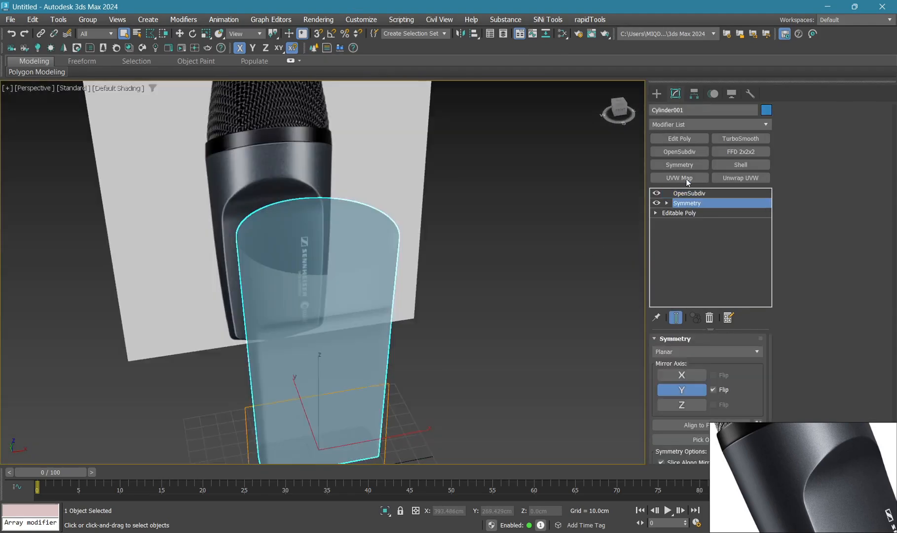
pyautogui.click(680, 139)
pyautogui.hotkey('alt', 'x')
pyautogui.press('3')
pyautogui.click(383, 256)
pyautogui.press('f')
pyautogui.scroll(5, 343, 226)
pyautogui.press('w')
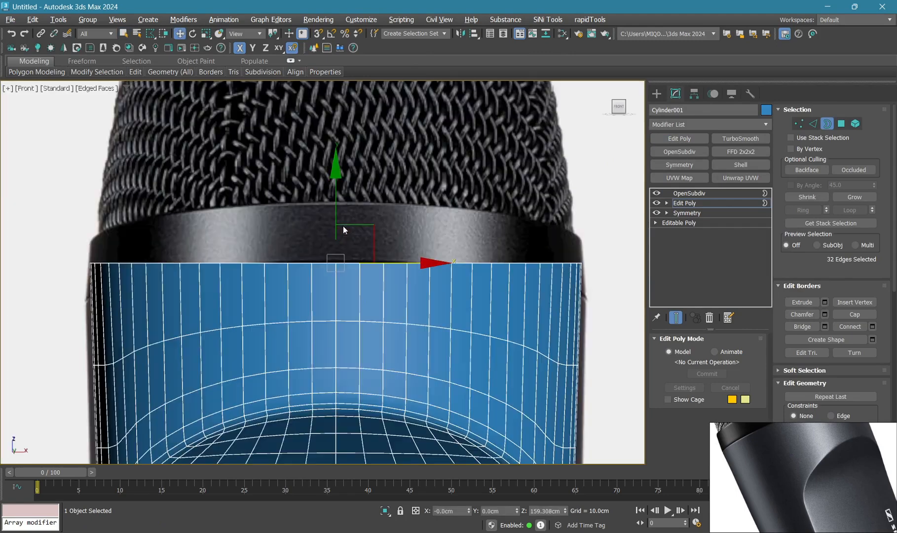
# With the end result hidden, extend the top border upward into a thin band and a taller collar reaching about Z 168.7 cm
pyautogui.moveTo(338, 197); pyautogui.dragTo(336, 142)
pyautogui.hotkey('ctrl', 'z')
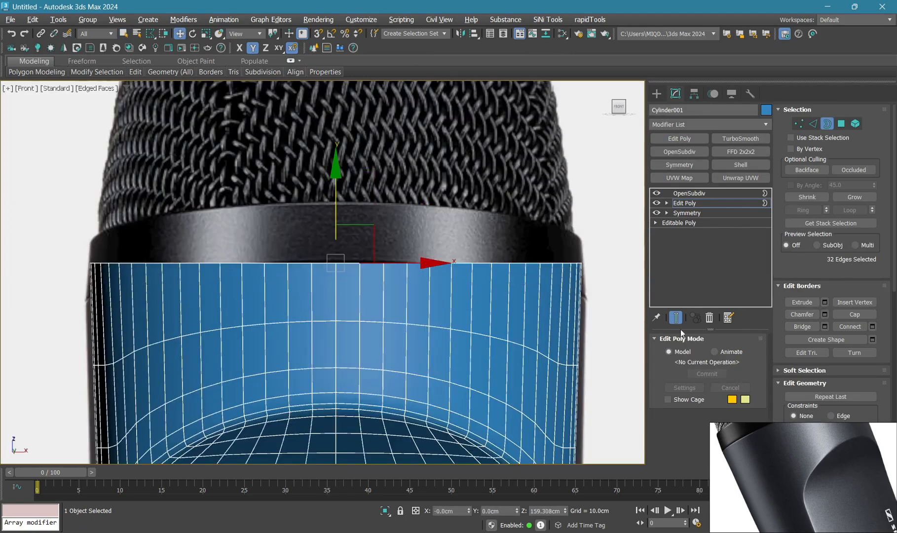
pyautogui.click(675, 318)
pyautogui.moveTo(300, 222); pyautogui.dragTo(301, 234, button='middle')
pyautogui.keyDown('shift'); pyautogui.moveTo(335, 200); pyautogui.dragTo(335, 143); pyautogui.keyUp('shift')
pyautogui.scroll(5, 330, 290)
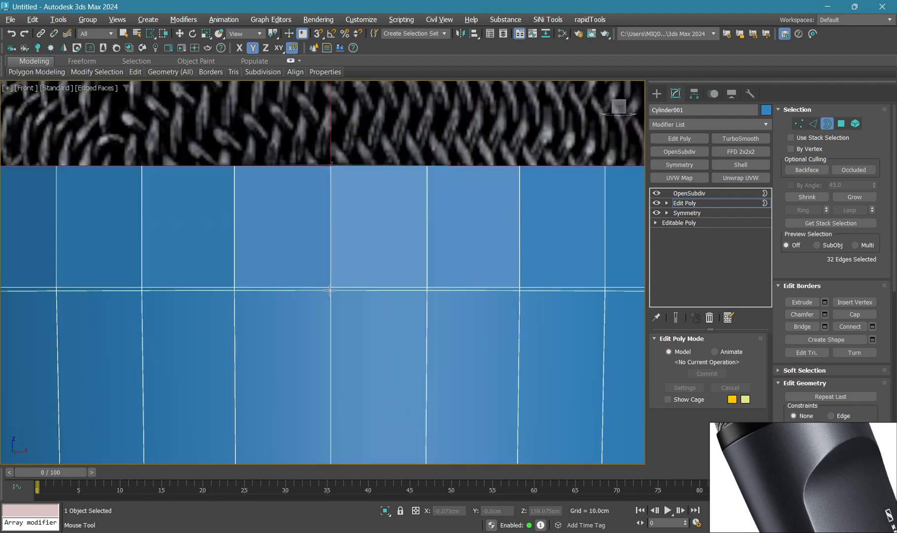
# Delete the thin polygon loop between the body and the collar to separate the two parts
pyautogui.scroll(7, 330, 290)
pyautogui.press('2')
pyautogui.press('4')
pyautogui.press('q')
pyautogui.click(342, 282)
pyautogui.keyDown('shift'); pyautogui.click(335, 282); pyautogui.keyUp('shift')
pyautogui.press('Delete')
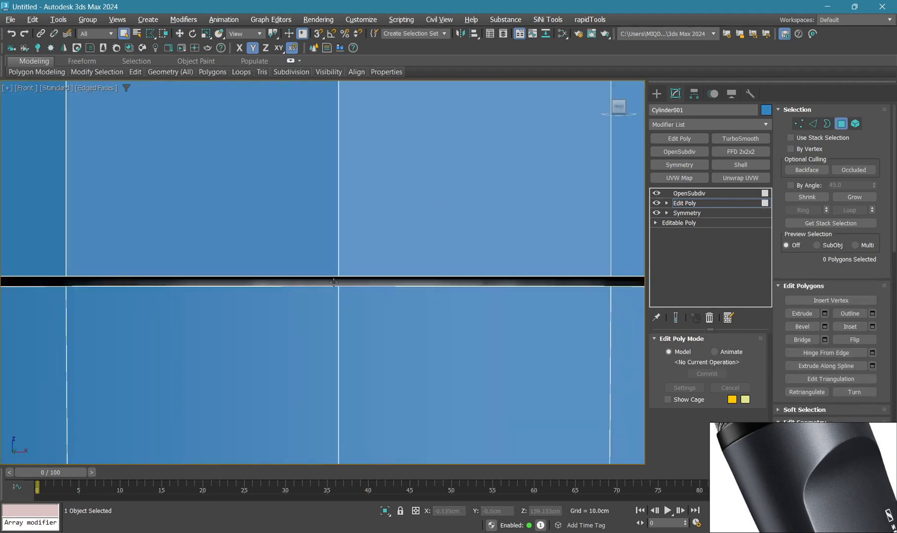
# Select the collar's upper border in the perspective view and extend it slightly inward by scaling to form a narrow rim
pyautogui.scroll(-12, 333, 282)
pyautogui.hotkey('alt', 'w')
pyautogui.middleClick(404, 344)
pyautogui.hotkey('alt', 'w')
pyautogui.scroll(4, 374, 247)
pyautogui.press('3')
pyautogui.click(374, 248)
pyautogui.scroll(-3, 857, 472)
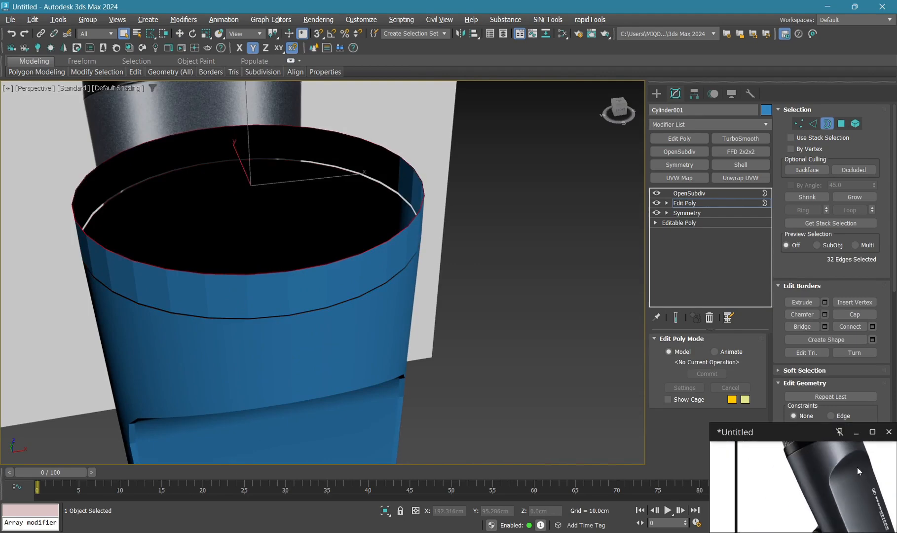
pyautogui.moveTo(858, 471); pyautogui.dragTo(857, 503, button='middle')
pyautogui.scroll(3, 800, 501)
pyautogui.moveTo(329, 351); pyautogui.dragTo(265, 288, button='middle')
pyautogui.press('r')
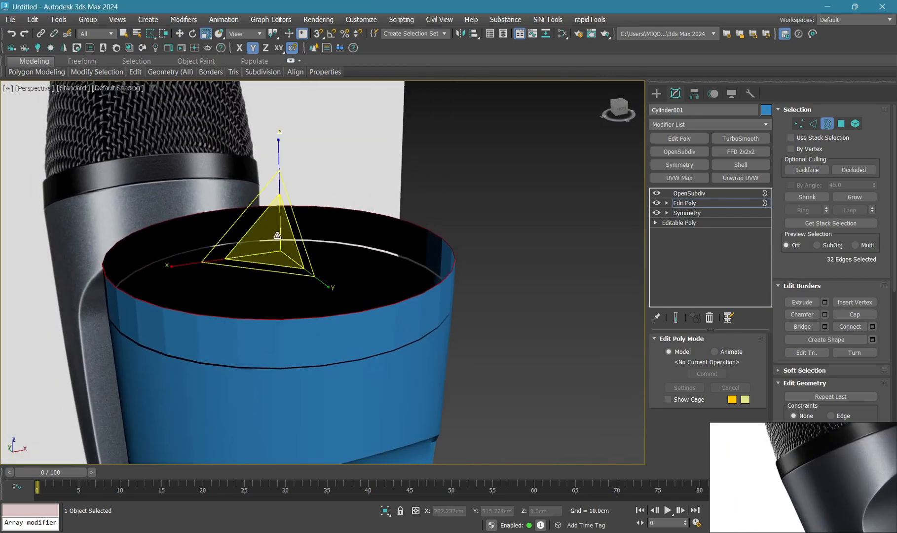
pyautogui.keyDown('shift'); pyautogui.moveTo(277, 235); pyautogui.dragTo(274, 239); pyautogui.keyUp('shift')
# Extend the rim's inner border straight up to about Z 212.7 cm, near the reference grille's top, in the front view
pyautogui.hotkey('alt', 'w')
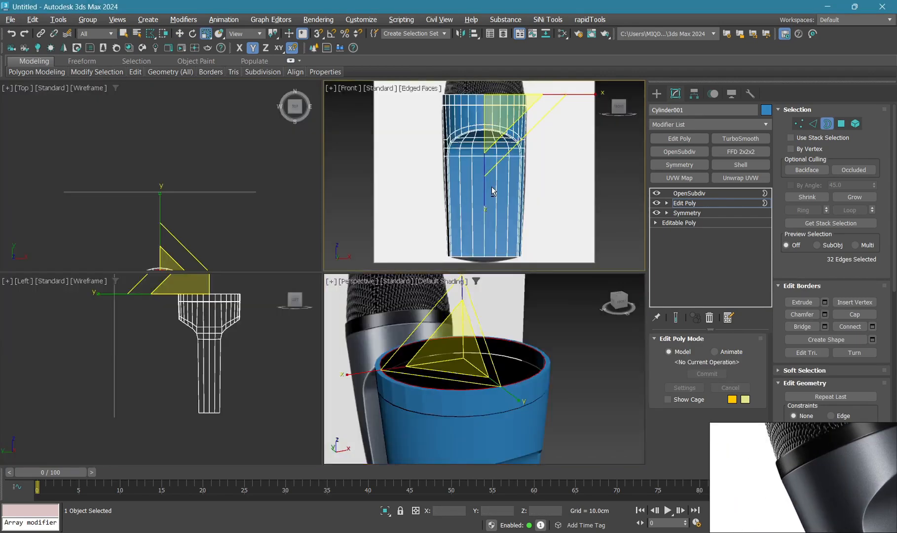
pyautogui.middleClick(490, 190)
pyautogui.hotkey('alt', 'w')
pyautogui.hotkey('alt', 'w')
pyautogui.middleClick(462, 339)
pyautogui.hotkey('alt', 'w')
pyautogui.moveTo(357, 229); pyautogui.dragTo(365, 252, button='middle')
pyautogui.press('w')
pyautogui.hotkey('alt', 'w')
pyautogui.middleClick(469, 175)
pyautogui.hotkey('alt', 'w')
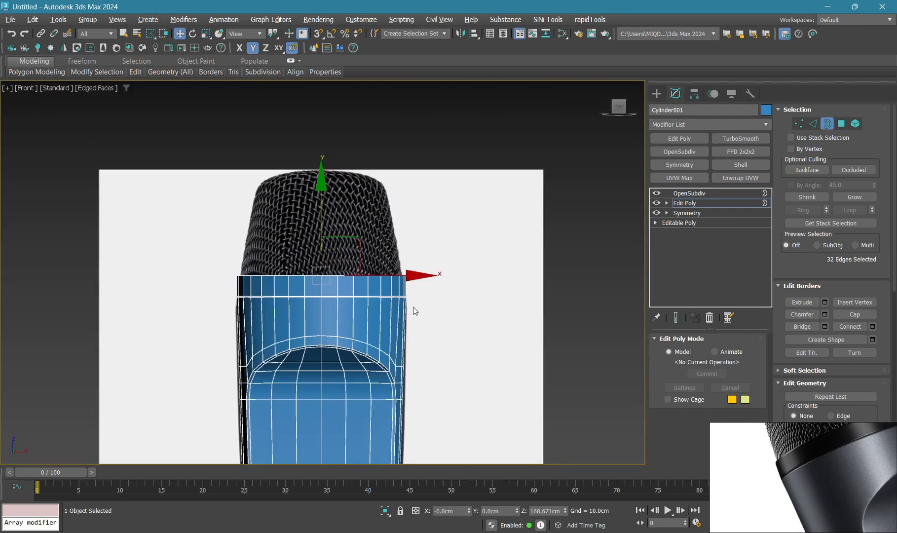
pyautogui.moveTo(322, 230); pyautogui.dragTo(326, 257, button='middle')
pyautogui.scroll(2, 326, 257)
pyautogui.keyDown('shift'); pyautogui.moveTo(326, 250); pyautogui.dragTo(324, 108); pyautogui.keyUp('shift')
# Scale the grille's top border inward to match the reference taper, using see-through display
pyautogui.hotkey('alt', 'x')
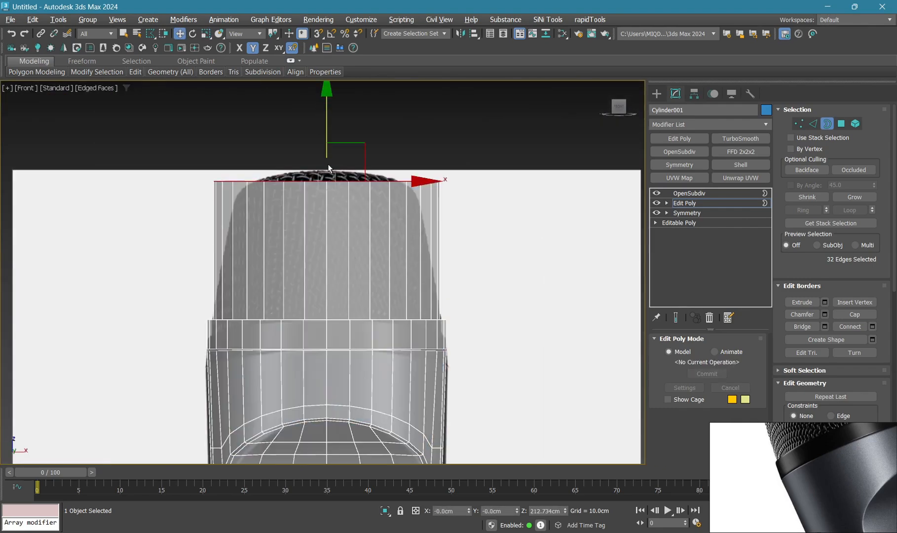
pyautogui.press('r')
pyautogui.moveTo(333, 170); pyautogui.dragTo(334, 180)
pyautogui.hotkey('alt', 'w')
pyautogui.middleClick(459, 373)
pyautogui.hotkey('alt', 'w')
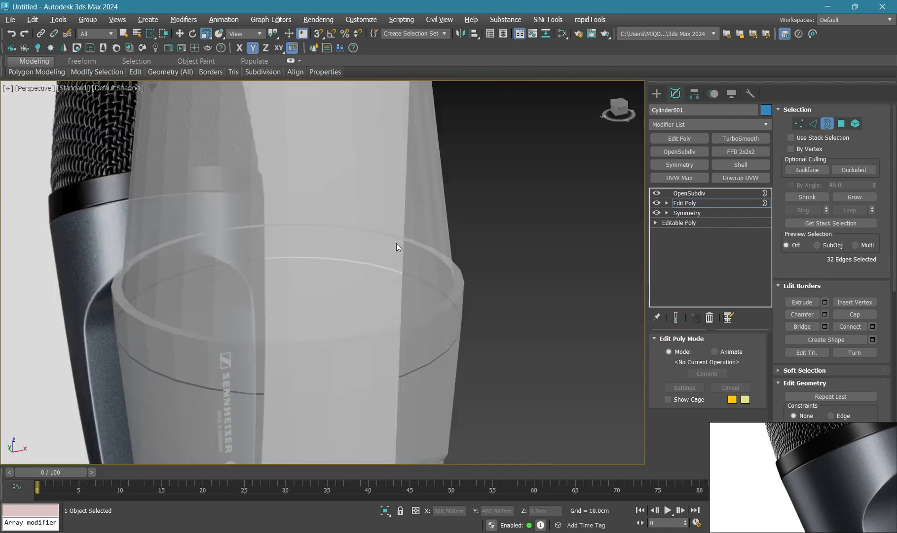
pyautogui.hotkey('alt', 'x')
# Select the full loop of tapered grille polygons and detach it from the collar
pyautogui.moveTo(366, 231); pyautogui.dragTo(361, 277, button='middle')
pyautogui.press('4')
pyautogui.press('q')
pyautogui.click(349, 204)
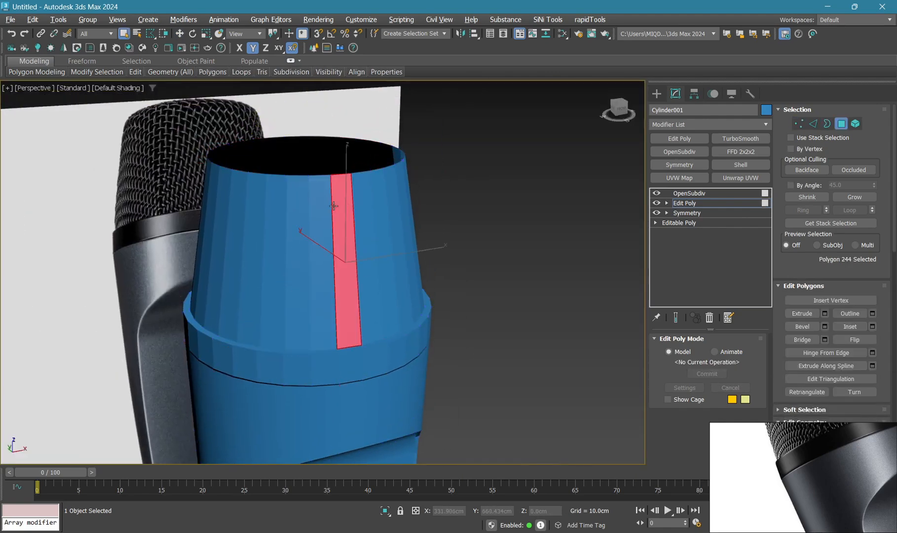
pyautogui.keyDown('shift'); pyautogui.click(327, 206); pyautogui.keyUp('shift')
pyautogui.scroll(-5, 799, 263)
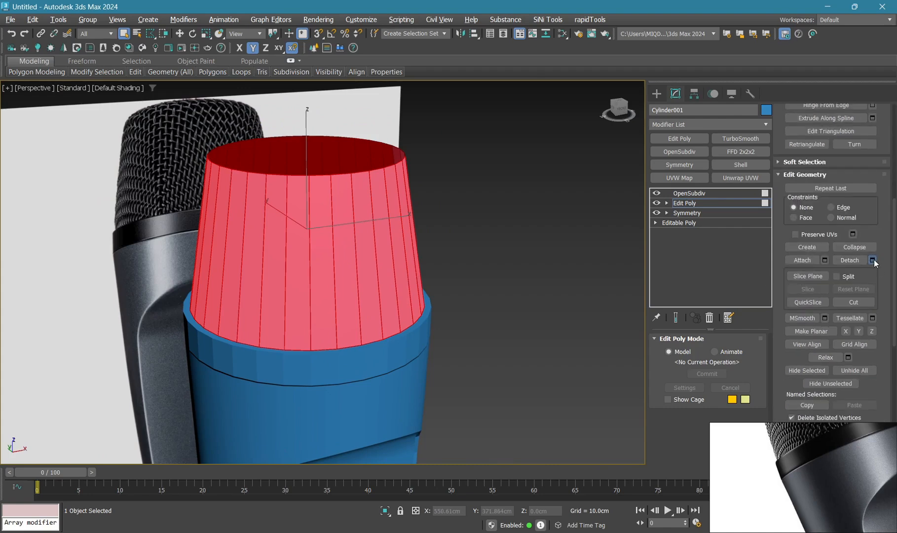
pyautogui.click(873, 260)
pyautogui.click(489, 277)
# Select the whole collar element between the body and the tapered grille
pyautogui.scroll(3, 413, 301)
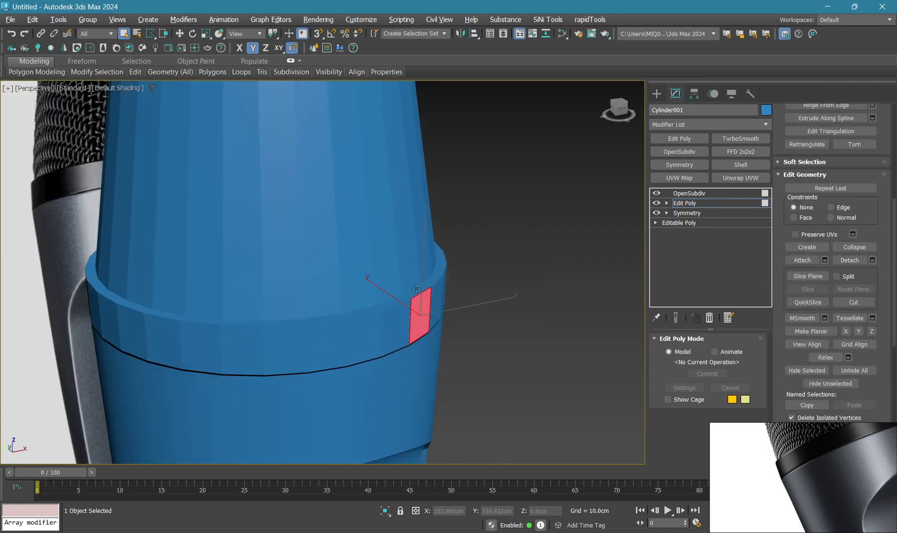
pyautogui.scroll(2, 416, 289)
pyautogui.press('F3')
pyautogui.scroll(-2, 416, 289)
pyautogui.press('F3')
pyautogui.press('5')
pyautogui.click(410, 310)
pyautogui.press('z')
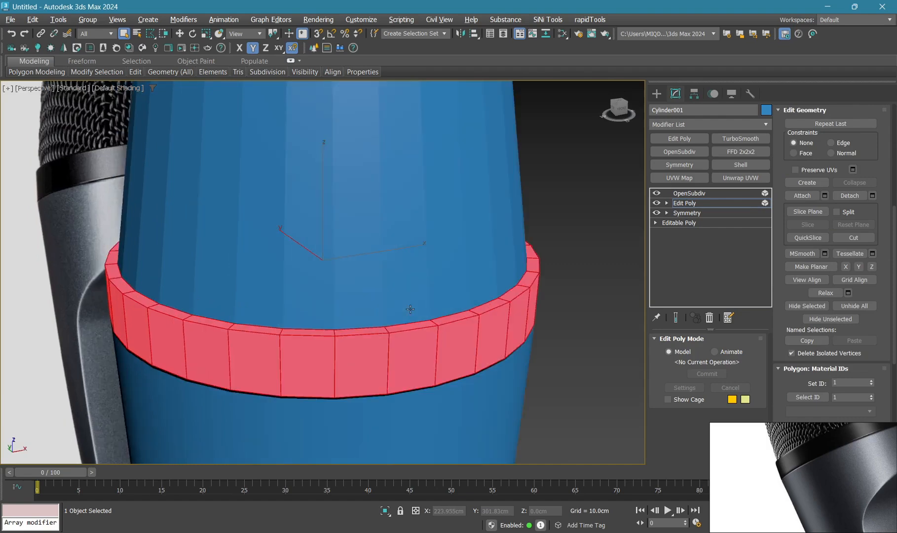
pyautogui.scroll(-2, 410, 309)
pyautogui.scroll(3, 436, 326)
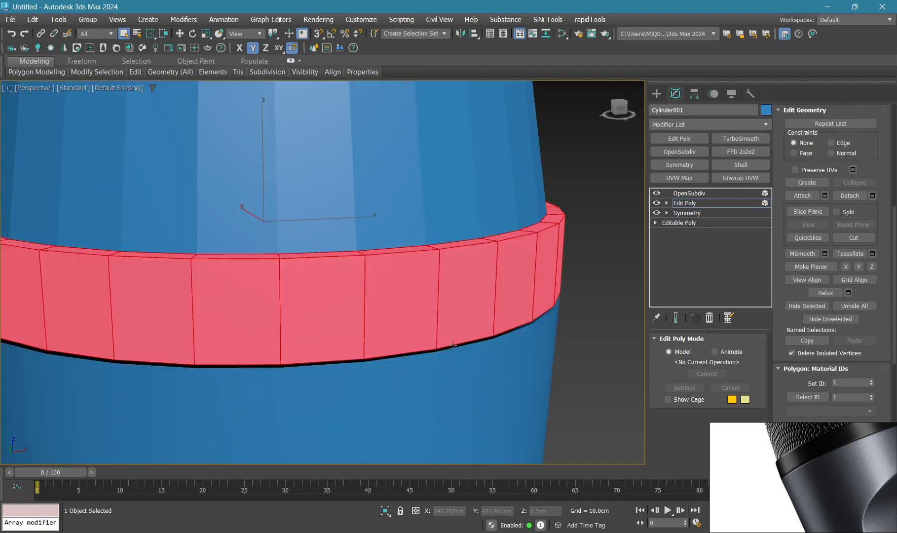
# Select the collar's lower border and extend it inward by scaling to close the gap at the body seam
pyautogui.press('3')
pyautogui.click(455, 352)
pyautogui.scroll(-2, 563, 340)
pyautogui.scroll(2, 486, 331)
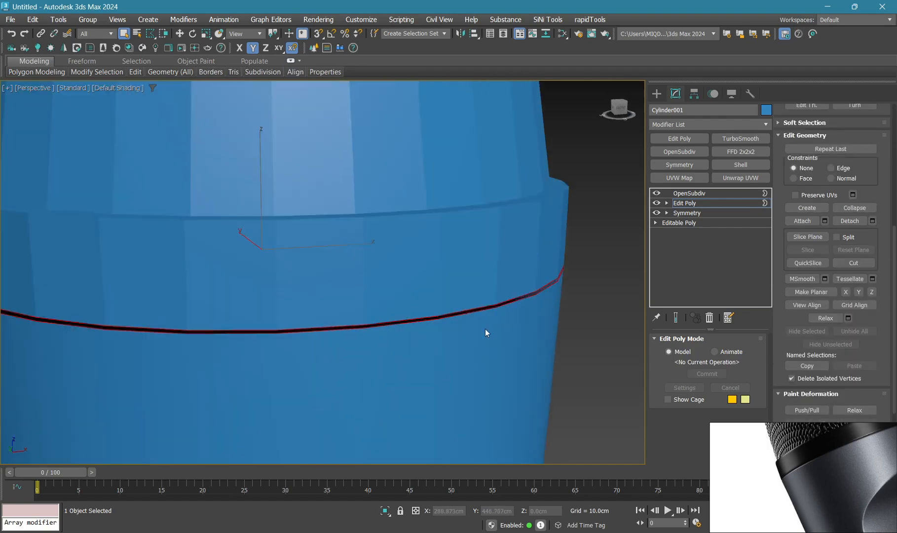
pyautogui.press('r')
pyautogui.press('F3')
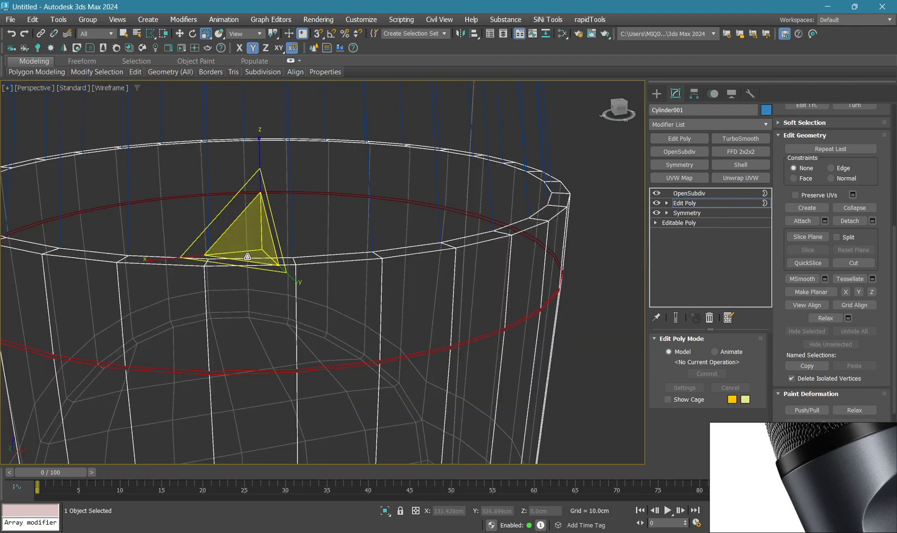
pyautogui.moveTo(246, 258); pyautogui.dragTo(244, 262)
pyautogui.press('F3')
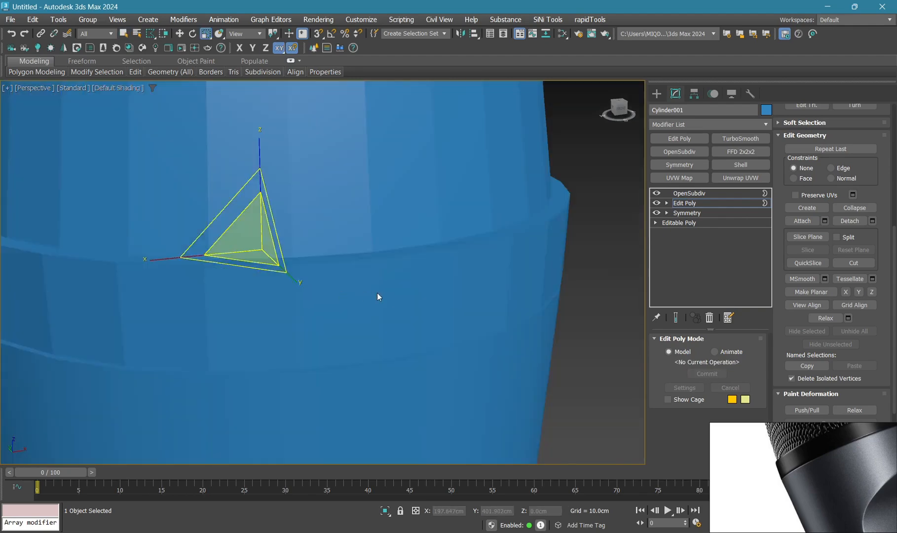
# Select the entire collar element and detach it from the body as a separate object
pyautogui.press('4')
pyautogui.press('q')
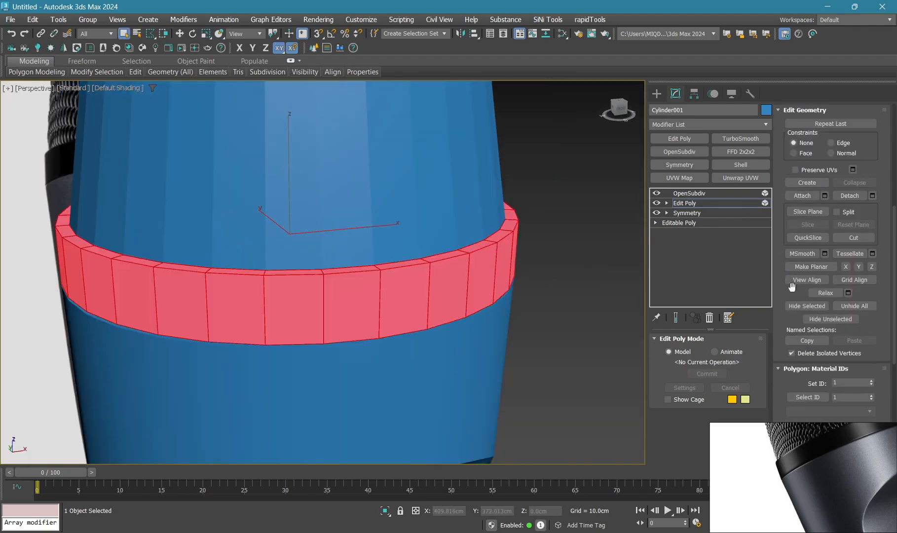
pyautogui.click(857, 200)
pyautogui.scroll(-5, 302, 292)
pyautogui.press('4')
pyautogui.click(397, 266)
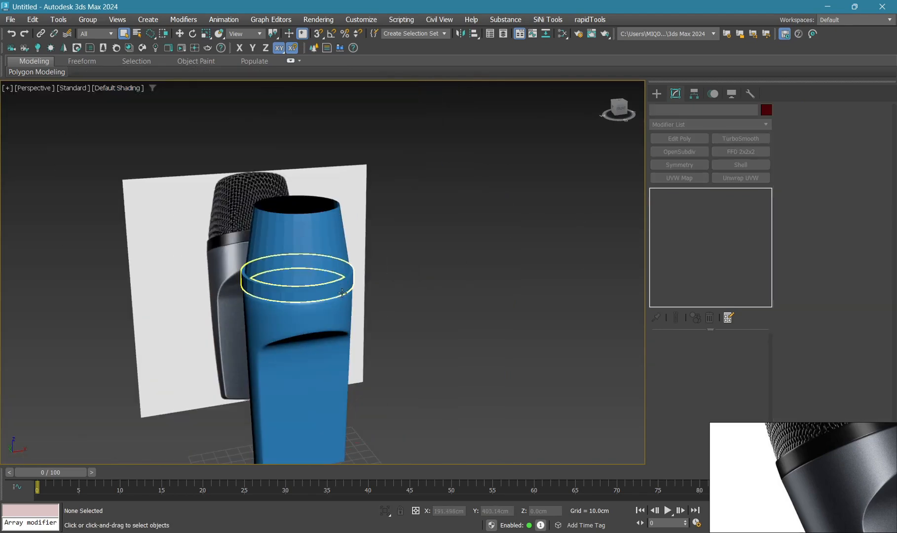
# Select the detached collar and change its object color to light grey
pyautogui.click(342, 293)
pyautogui.click(766, 110)
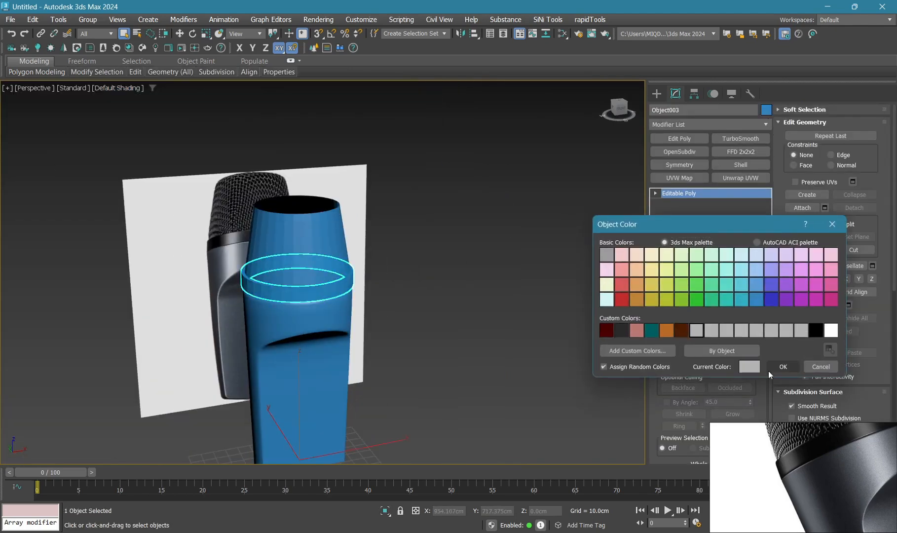
pyautogui.click(783, 366)
pyautogui.scroll(5, 296, 266)
# Change the tapered grille's object color to dark brown and hide the grille
pyautogui.click(427, 220)
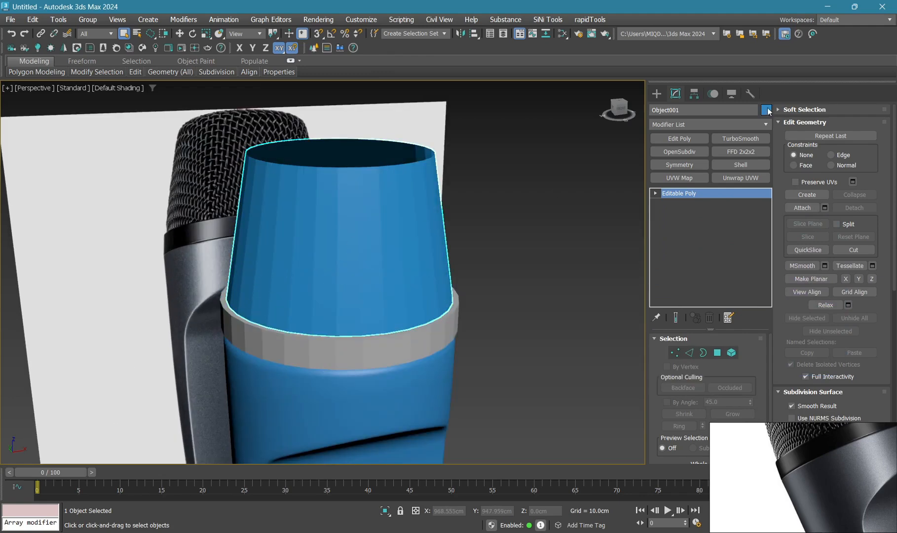
pyautogui.click(766, 109)
pyautogui.click(677, 328)
pyautogui.click(781, 365)
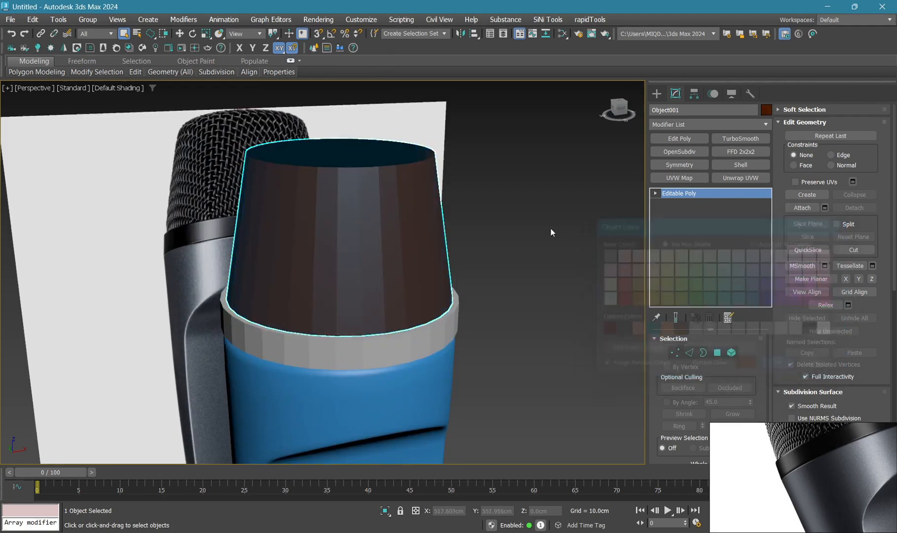
pyautogui.scroll(-3, 550, 229)
pyautogui.rightClick(486, 182)
pyautogui.click(523, 172)
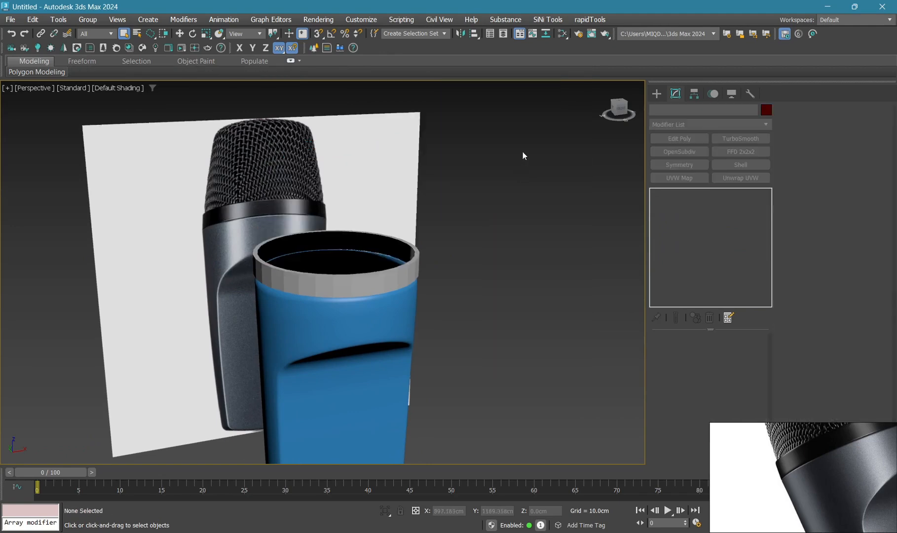
# Show edged faces and select the collar's outer upper and outer lower edge loops
pyautogui.click(411, 267)
pyautogui.scroll(6, 411, 266)
pyautogui.press('F4')
pyautogui.press('3')
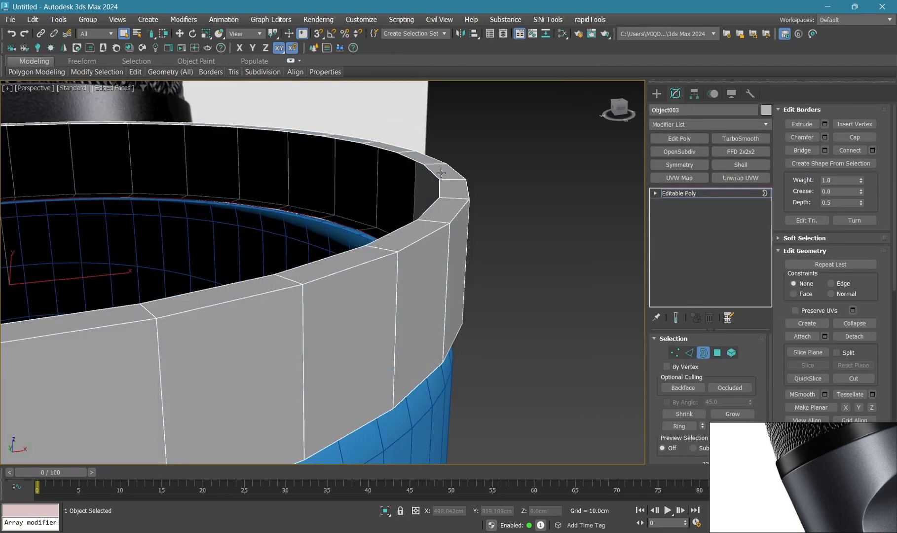
pyautogui.moveTo(441, 173)
pyautogui.mouseDown(button='middle')
pyautogui.moveTo(442, 191)
pyautogui.moveTo(451, 172)
pyautogui.mouseUp(button='middle')
pyautogui.press('2')
pyautogui.doubleClick(443, 236)
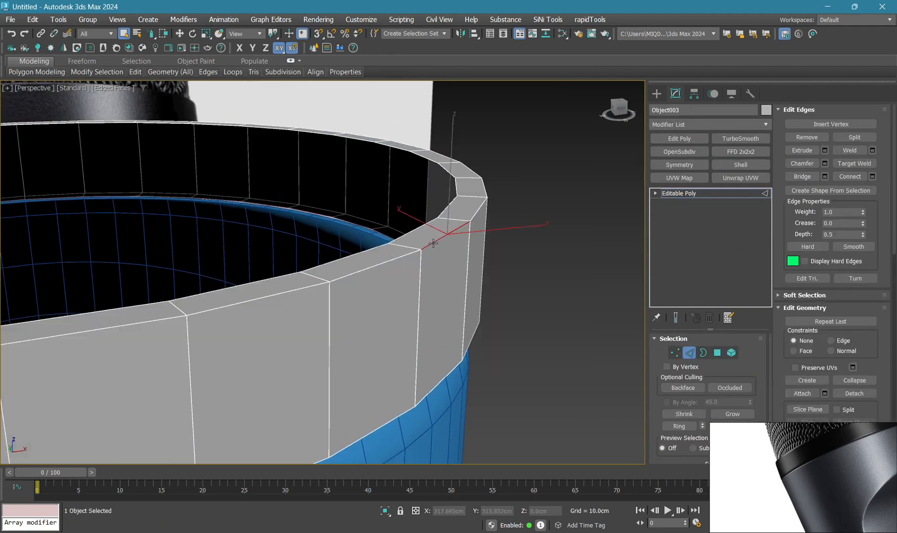
pyautogui.keyDown('ctrl'); pyautogui.doubleClick(437, 385); pyautogui.keyUp('ctrl')
# Chamfer the collar's selected outer edge loops by 0.2 cm with one segment
pyautogui.rightClick(539, 319)
pyautogui.click(443, 391)
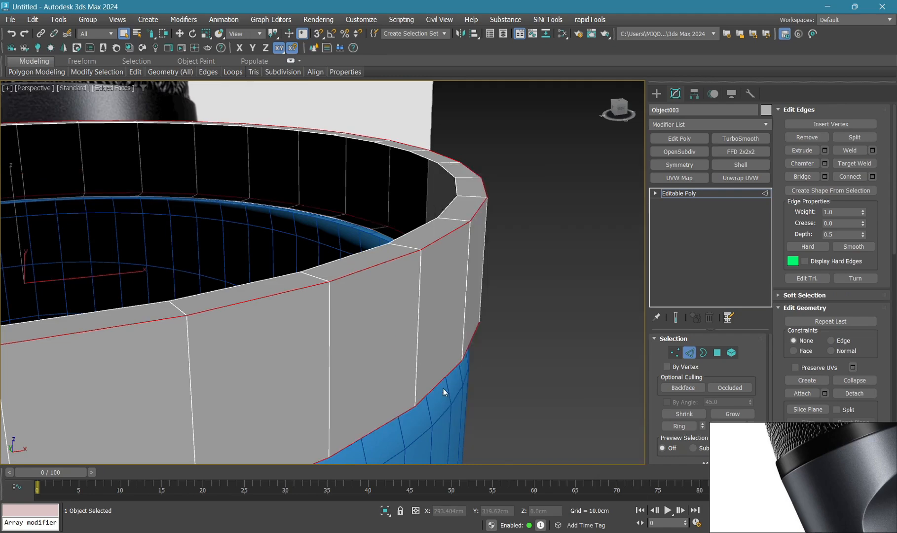
pyautogui.moveTo(549, 294); pyautogui.dragTo(545, 290)
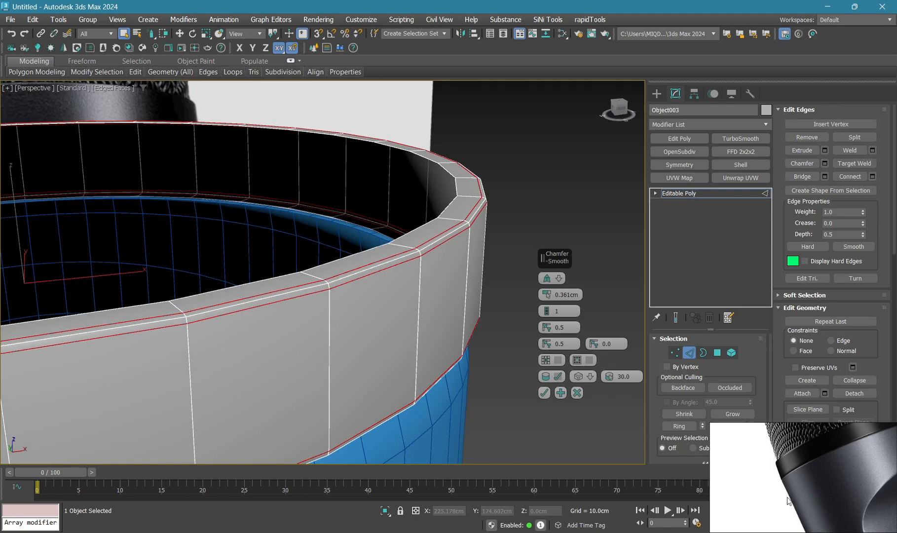
pyautogui.scroll(3, 864, 454)
pyautogui.moveTo(494, 308); pyautogui.dragTo(493, 298, button='middle')
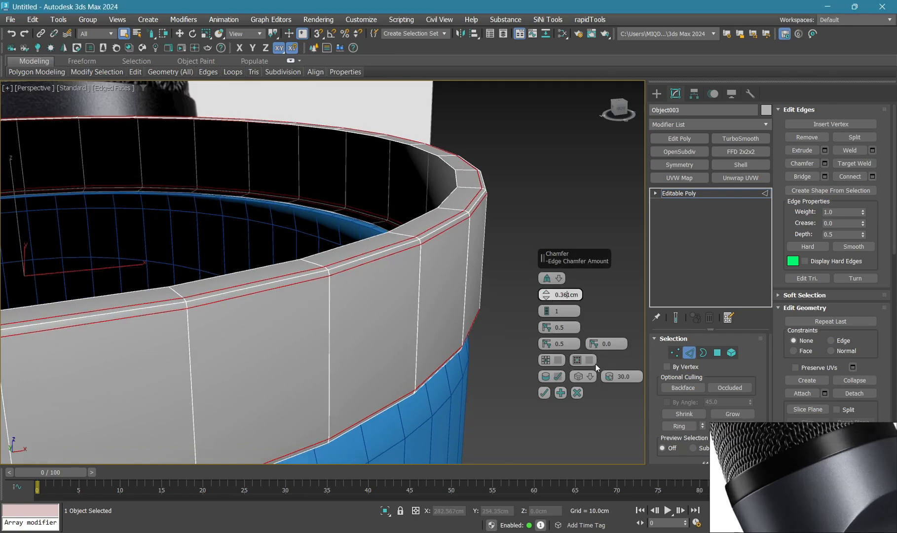
pyautogui.press('BackSpace')
pyautogui.write('2')
pyautogui.press('Return')
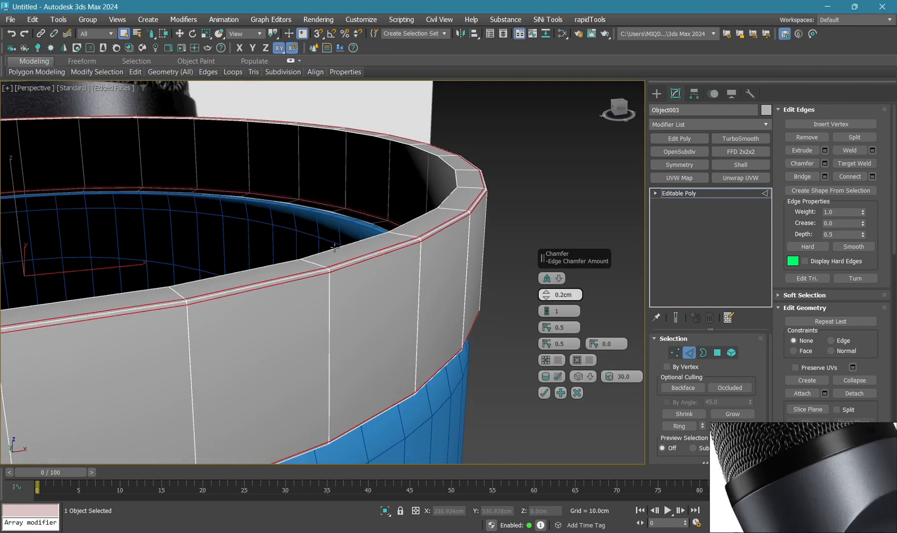
pyautogui.scroll(-4, 334, 248)
pyautogui.click(543, 393)
# Smooth the collar with OpenSubdiv and connect the ring of vertical edges on its outer wall in the base mesh
pyautogui.press('2')
pyautogui.click(684, 151)
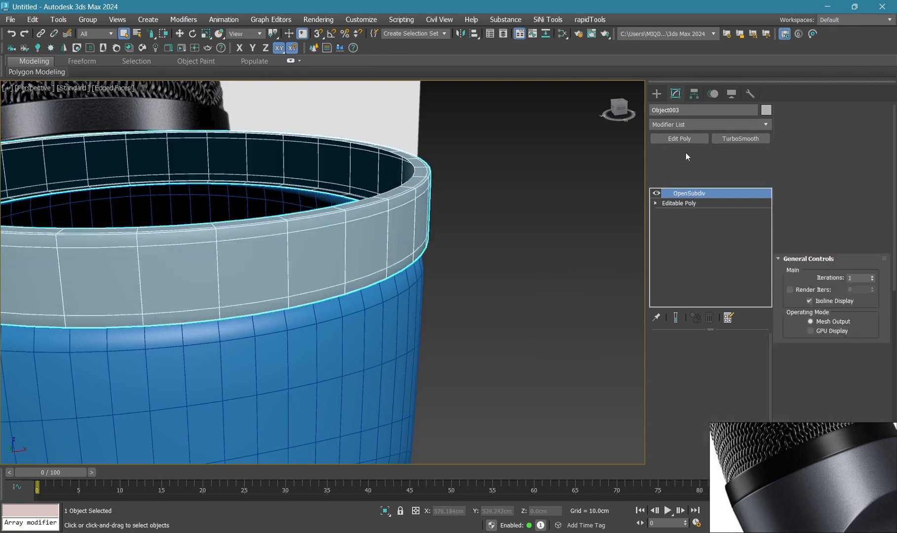
pyautogui.click(700, 202)
pyautogui.press('2')
pyautogui.click(387, 227)
pyautogui.hotkey('alt', 'r')
pyautogui.hotkey('ctrl', 'shift', 'e')
pyautogui.moveTo(503, 280); pyautogui.dragTo(532, 266, button='middle')
pyautogui.press('2')
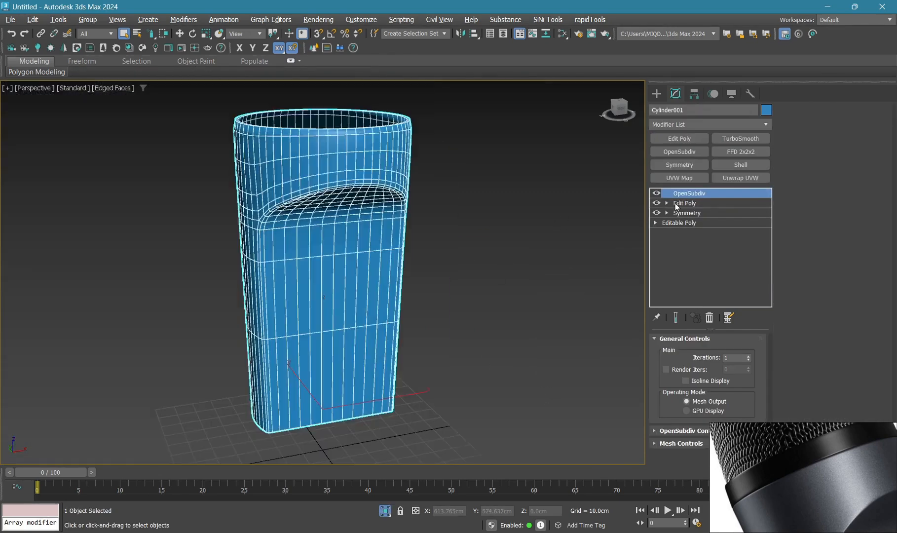
# Chamfer the outer edge loop of the isolated body's upper rim by 0.2 cm in its Edit Poly modifier
pyautogui.click(685, 202)
pyautogui.scroll(3, 400, 178)
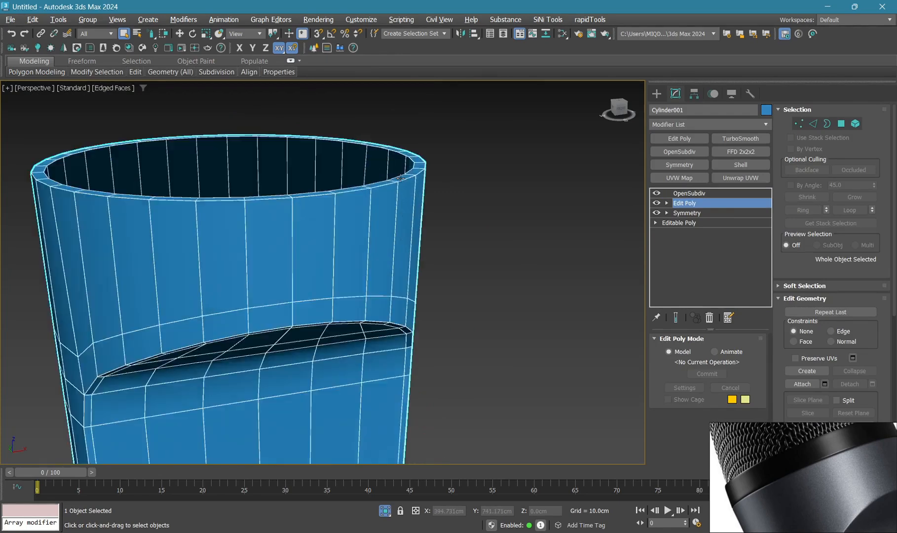
pyautogui.scroll(3, 400, 179)
pyautogui.press('2')
pyautogui.rightClick(486, 193)
pyautogui.click(388, 264)
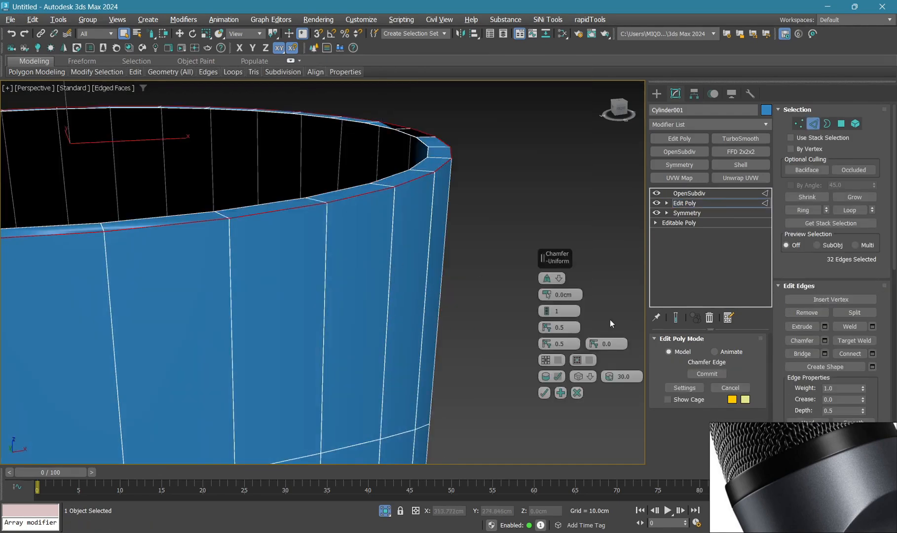
pyautogui.write('0.2')
pyautogui.press('Return')
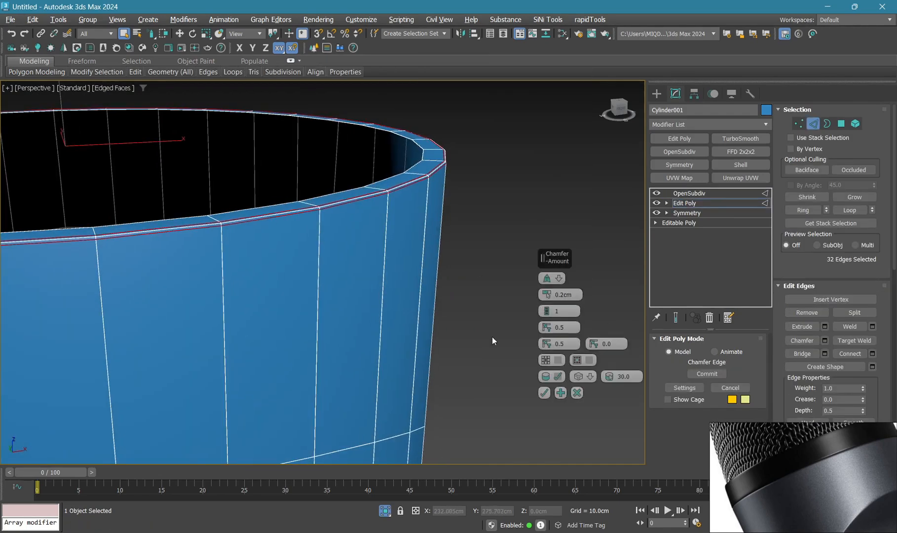
pyautogui.click(545, 392)
pyautogui.press('2')
pyautogui.click(462, 230)
# End the isolation and compare the body and collar with the reference image in the perspective and front views
pyautogui.hotkey('alt', 'q')
pyautogui.press('F4')
pyautogui.scroll(-5, 452, 150)
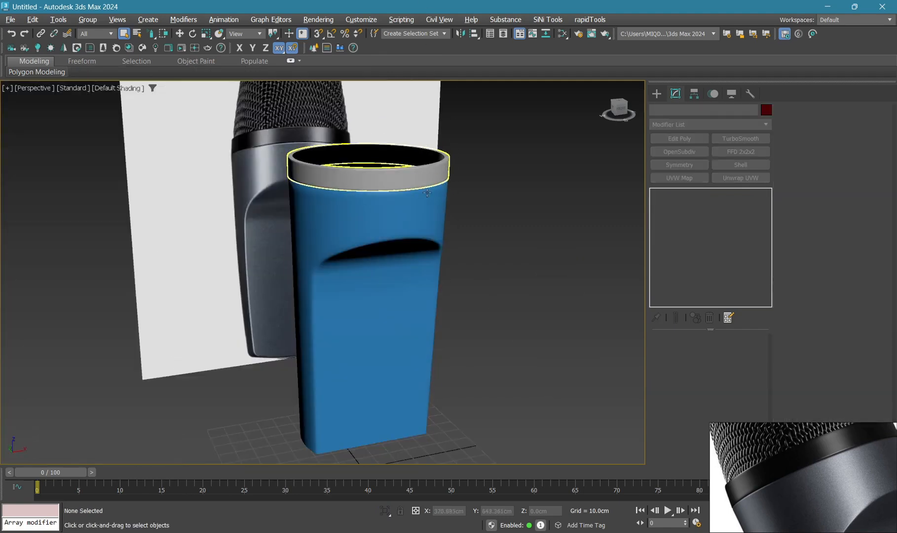
pyautogui.keyDown('alt'); pyautogui.moveTo(442, 173); pyautogui.dragTo(382, 242, button='middle'); pyautogui.keyUp('alt')
pyautogui.hotkey('alt', 'w')
pyautogui.hotkey('alt', 'w')
pyautogui.scroll(-1, 425, 264)
pyautogui.hotkey('alt', 'w')
pyautogui.hotkey('alt', 'w')
pyautogui.scroll(-3, 376, 271)
pyautogui.moveTo(378, 418); pyautogui.dragTo(363, 326, button='middle')
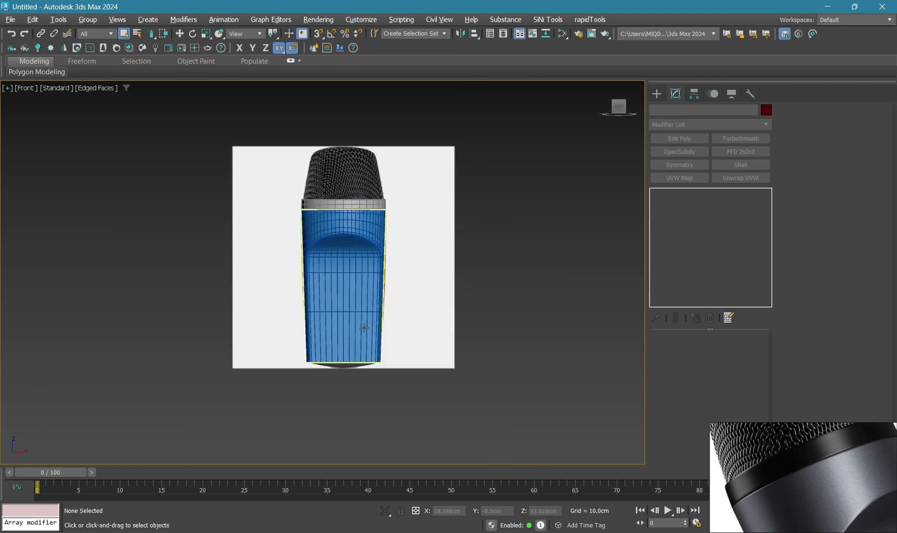
# Examine the body's lower end against the reference image using see-through display
pyautogui.click(362, 321)
pyautogui.hotkey('alt', 'x')
pyautogui.scroll(2, 362, 310)
pyautogui.hotkey('alt', 'w')
pyautogui.hotkey('alt', 'w')
pyautogui.moveTo(420, 373); pyautogui.dragTo(404, 269, button='middle')
pyautogui.hotkey('alt', 'x')
# Select the open border at the body's lower end in Edit Poly and isolate the body
pyautogui.click(695, 203)
pyautogui.press('3')
pyautogui.keyDown('alt'); pyautogui.moveTo(325, 312); pyautogui.dragTo(302, 286, button='middle'); pyautogui.keyUp('alt')
pyautogui.scroll(2, 302, 286)
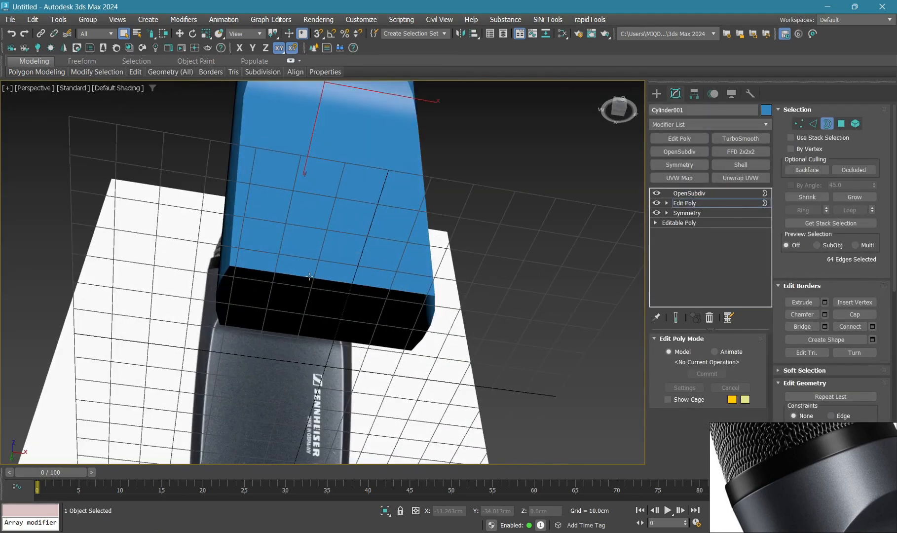
pyautogui.click(309, 277)
pyautogui.hotkey('alt', 'q')
pyautogui.scroll(-3, 357, 270)
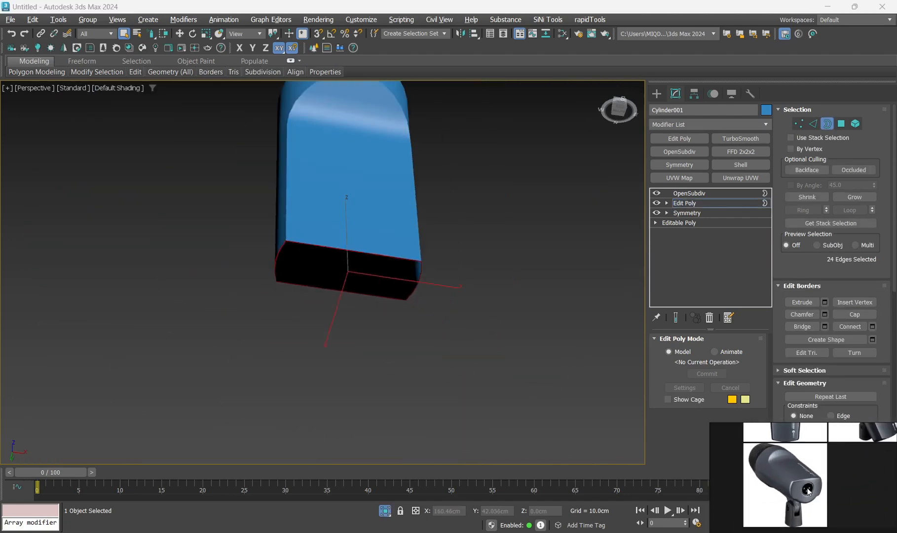
pyautogui.keyDown('alt'); pyautogui.moveTo(462, 337); pyautogui.dragTo(389, 342, button='middle'); pyautogui.keyUp('alt')
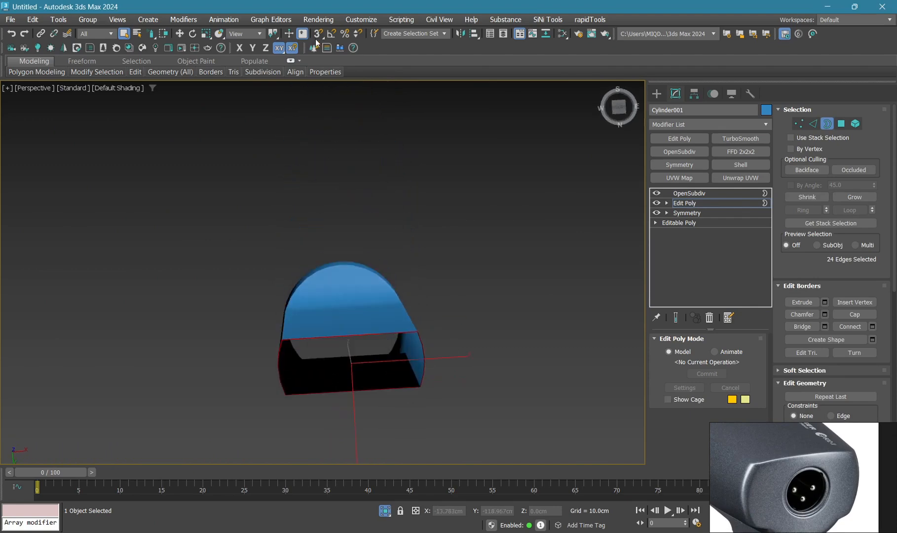
# Show edged faces and collapse the body's Edit Poly and underlying modifiers into an Editable Poly, keeping OpenSubdiv on top
pyautogui.scroll(1, 421, 181)
pyautogui.keyDown('alt'); pyautogui.moveTo(421, 180); pyautogui.dragTo(406, 188, button='middle'); pyautogui.keyUp('alt')
pyautogui.scroll(3, 401, 280)
pyautogui.press('F4')
pyautogui.moveTo(384, 312)
pyautogui.keyDown('alt'); pyautogui.mouseDown(button='middle')
pyautogui.moveTo(374, 314)
pyautogui.moveTo(365, 296)
pyautogui.mouseUp(button='middle'); pyautogui.keyUp('alt')
pyautogui.click(704, 203)
pyautogui.rightClick(704, 203)
pyautogui.click(741, 302)
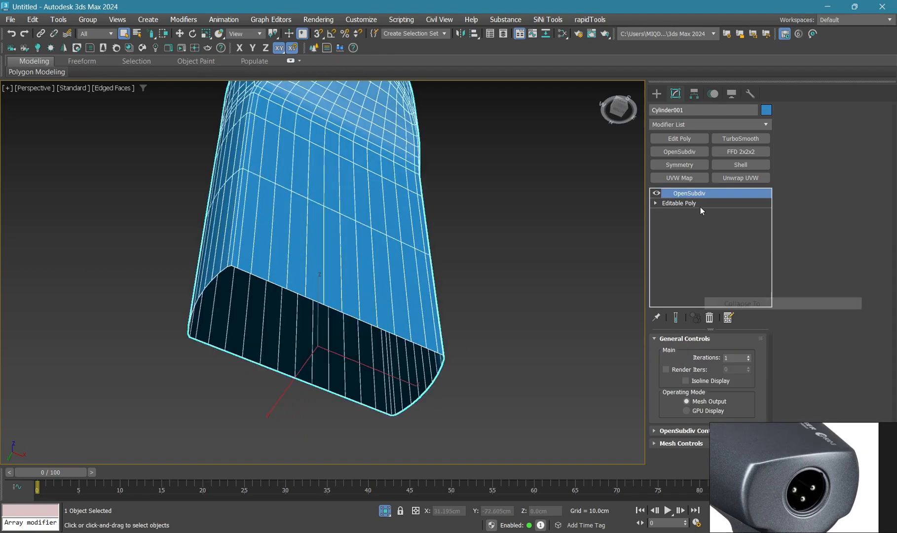
# Cap the body's open lower end with a grid of quads, starting from a corner vertex of the border
pyautogui.click(700, 207)
pyautogui.press('1')
pyautogui.scroll(2, 233, 249)
pyautogui.click(226, 277)
pyautogui.keyDown('alt'); pyautogui.moveTo(227, 278); pyautogui.dragTo(237, 295, button='middle'); pyautogui.keyUp('alt')
pyautogui.hotkey('alt', 'p')
pyautogui.keyDown('alt'); pyautogui.moveTo(205, 268); pyautogui.dragTo(307, 304, button='middle'); pyautogui.keyUp('alt')
pyautogui.press('4')
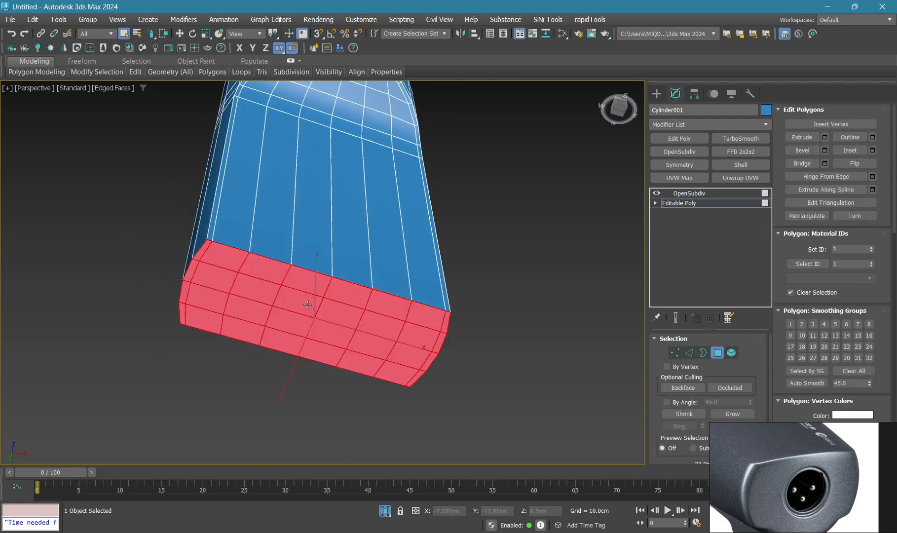
pyautogui.press('q')
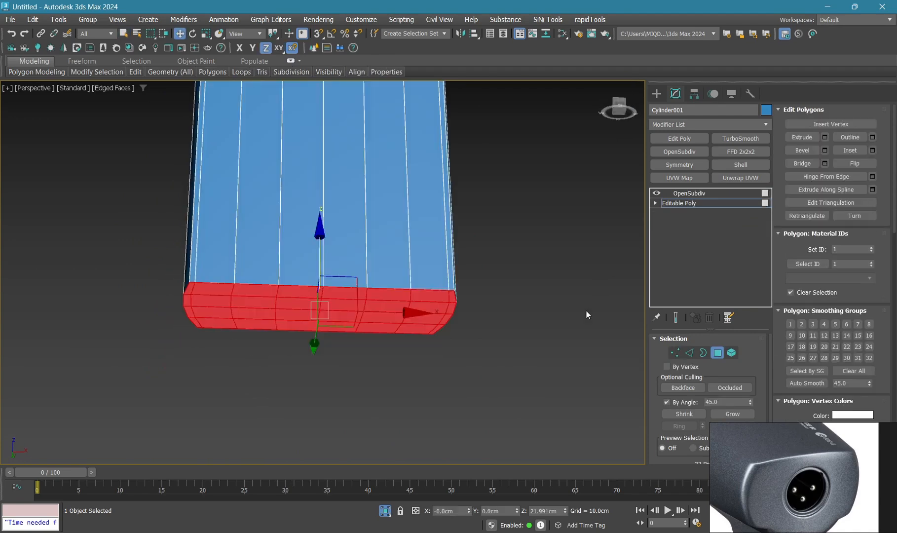
# Deselect the bottom cap and insert a supporting edge loop around the body just above it with the loop tool
pyautogui.click(586, 312)
pyautogui.keyDown('alt'); pyautogui.moveTo(425, 330); pyautogui.dragTo(390, 308, button='middle'); pyautogui.keyUp('alt')
pyautogui.scroll(-2, 407, 299)
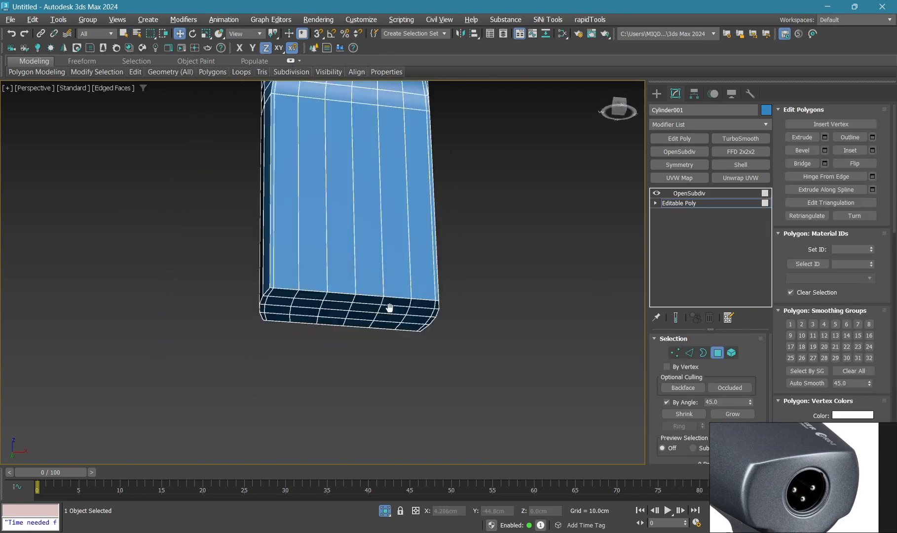
pyautogui.scroll(2, 347, 294)
pyautogui.hotkey('alt', '1')
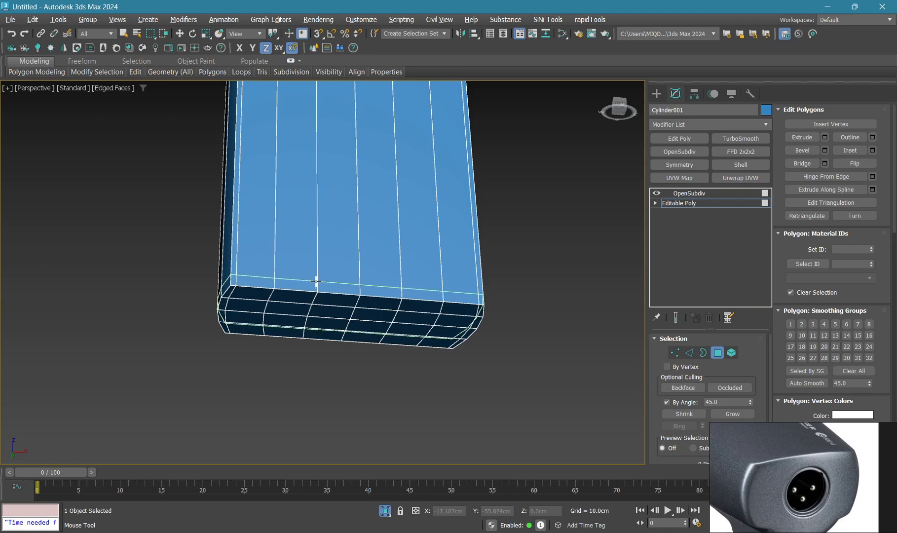
pyautogui.press('4')
pyautogui.press('4')
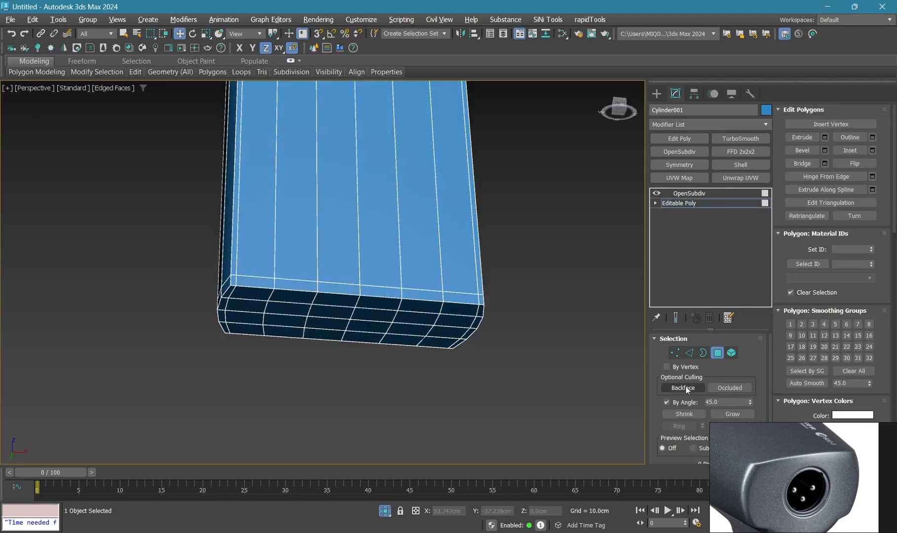
# Select all bottom cap polygons using the 45-degree By Angle option, and turn that option off
pyautogui.click(390, 324)
pyautogui.press('q')
pyautogui.click(698, 405)
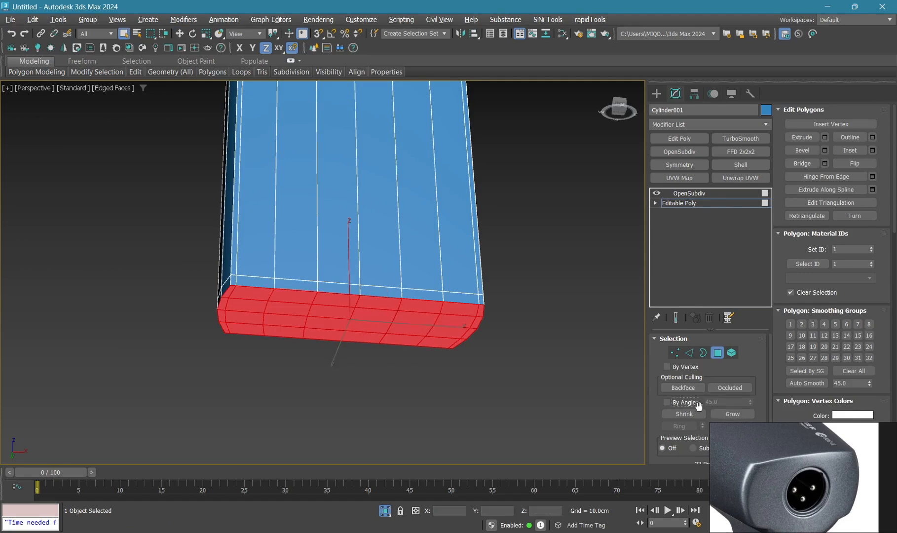
# Grow the bottom cap polygon selection by one ring and apply an FFD 3x3x3 modifier to it beneath OpenSubdiv
pyautogui.keyDown('alt'); pyautogui.moveTo(404, 343); pyautogui.dragTo(405, 351, button='middle'); pyautogui.keyUp('alt')
pyautogui.click(687, 127)
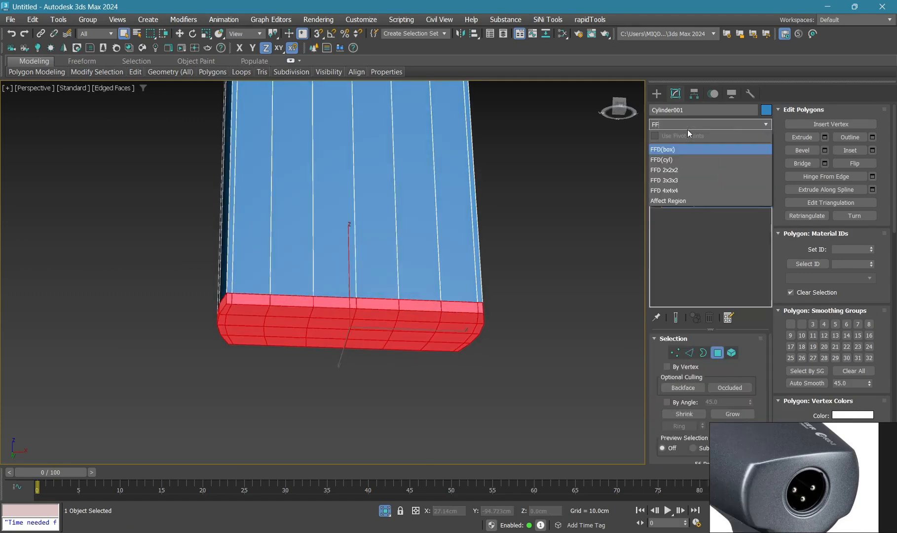
pyautogui.write('FF')
pyautogui.press('Down')
pyautogui.press('Down')
pyautogui.press('Return')
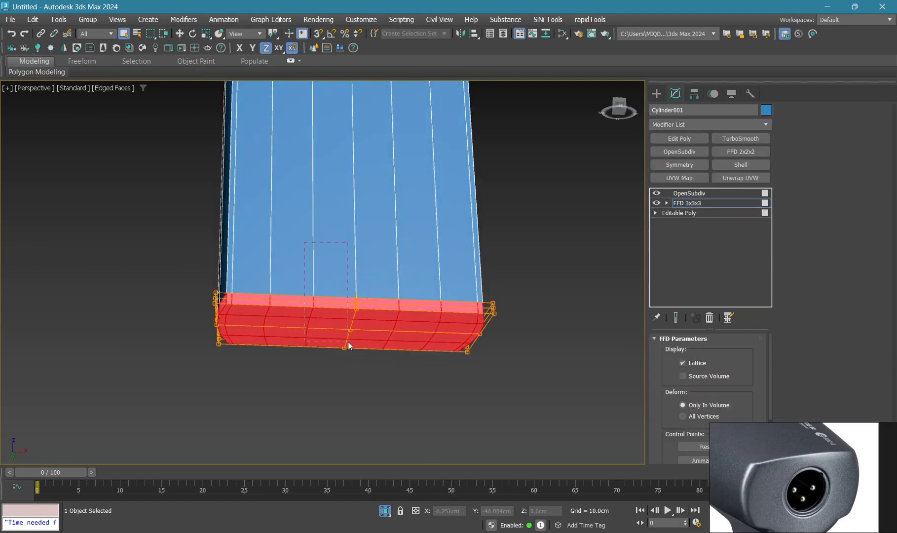
# Select the FFD lattice's middle column of control points and lower it to bow the body's bottom downward
pyautogui.press('w')
pyautogui.moveTo(350, 291); pyautogui.dragTo(349, 303)
pyautogui.press('f')
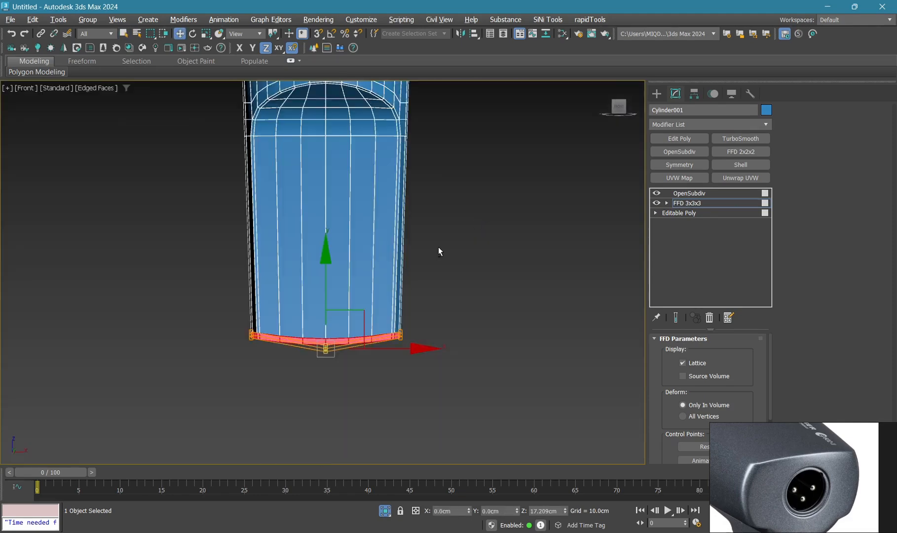
# Exit isolation, make the body see-through, and lower the middle lattice points further to match the reference's curved bottom
pyautogui.hotkey('alt', 'q')
pyautogui.moveTo(324, 328); pyautogui.dragTo(334, 314, button='middle')
pyautogui.hotkey('alt', 'x')
pyautogui.scroll(5, 333, 314)
pyautogui.hotkey('alt', 'x')
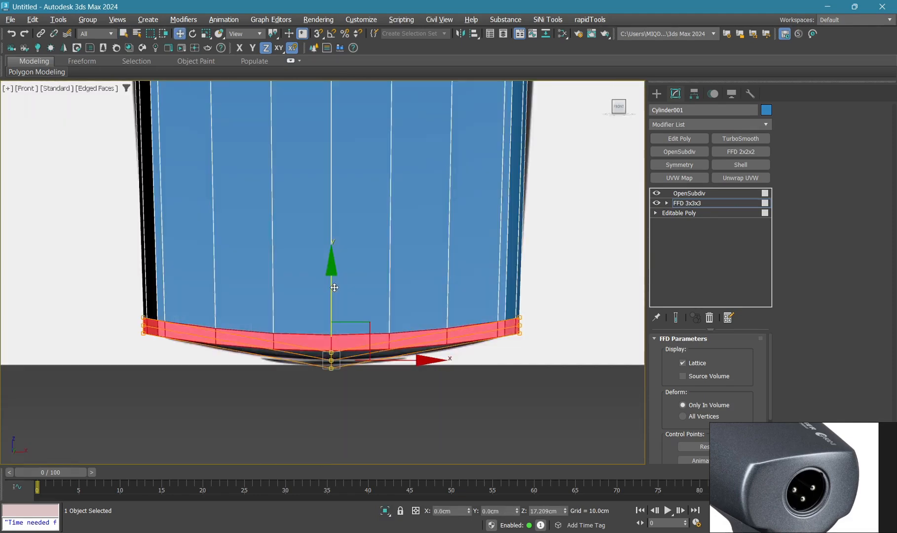
pyautogui.hotkey('alt', 'x')
pyautogui.moveTo(333, 287); pyautogui.dragTo(330, 312)
pyautogui.hotkey('alt', 'w')
pyautogui.middleClick(381, 291)
pyautogui.hotkey('alt', 'w')
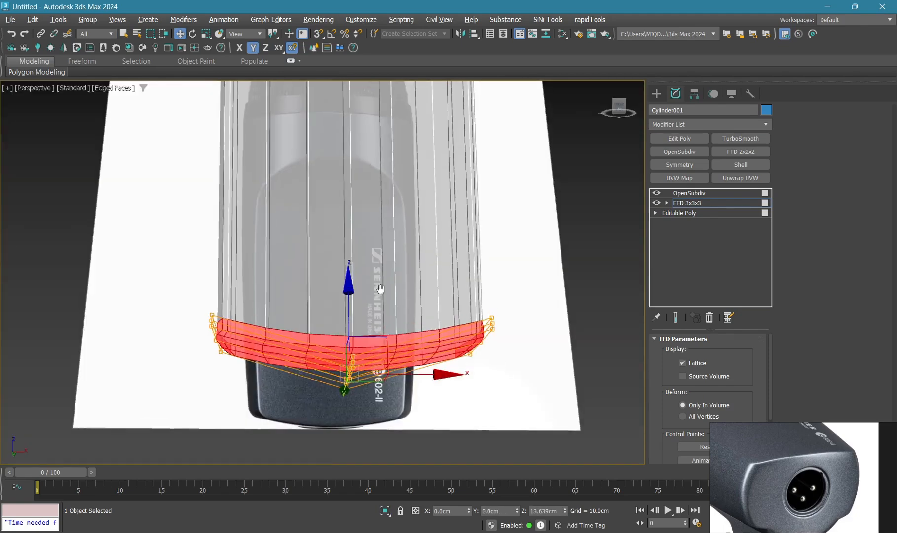
pyautogui.hotkey('alt', 'w')
pyautogui.middleClick(431, 207)
pyautogui.hotkey('alt', 'w')
pyautogui.scroll(-3, 430, 206)
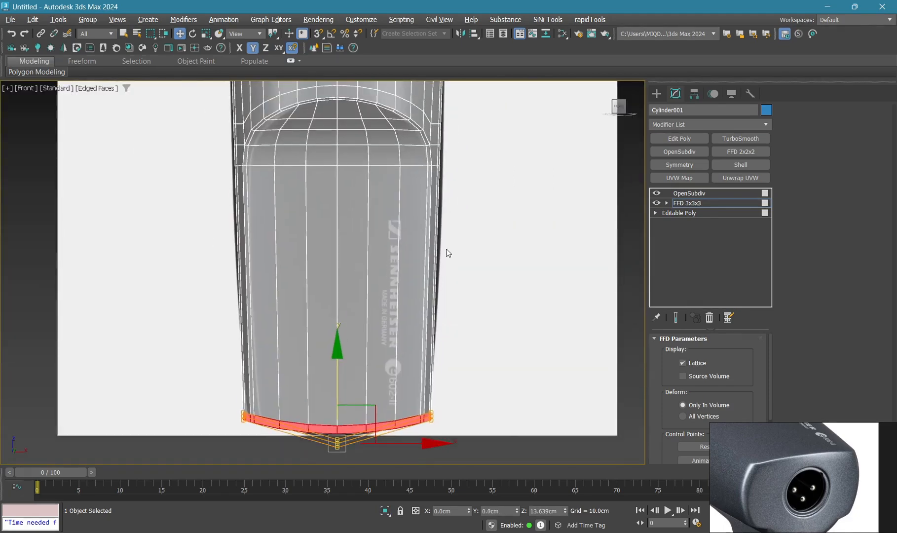
pyautogui.hotkey('alt', 'w')
pyautogui.middleClick(439, 333)
pyautogui.hotkey('alt', 'w')
# Collapse the FFD 3x3x3 modifier into the Editable Poly, keeping OpenSubdiv on top
pyautogui.keyDown('alt'); pyautogui.moveTo(416, 285); pyautogui.dragTo(412, 258, button='middle'); pyautogui.keyUp('alt')
pyautogui.click(712, 203)
pyautogui.rightClick(711, 204)
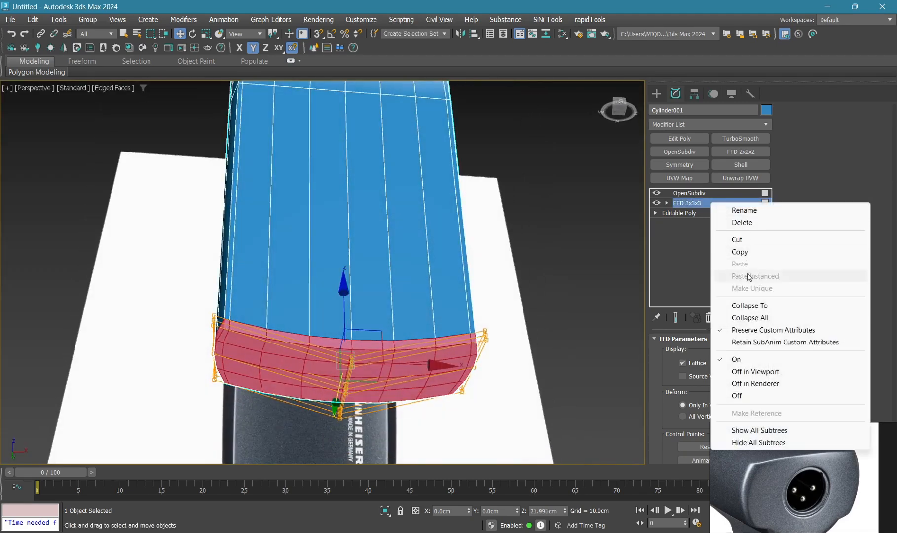
pyautogui.click(749, 303)
pyautogui.click(712, 203)
# Select the bottom cap's column of edges nearest the side wall and nudge it inward along X
pyautogui.press('2')
pyautogui.press('q')
pyautogui.scroll(6, 263, 296)
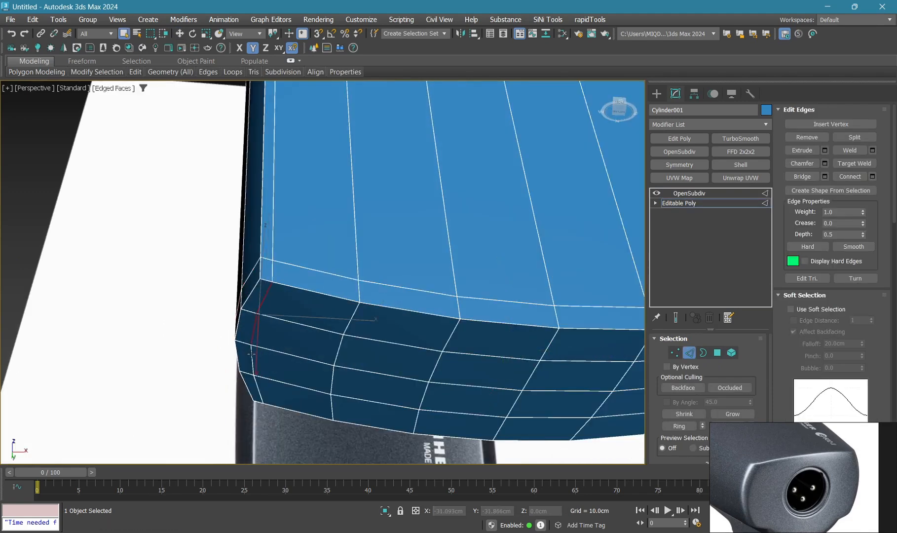
pyautogui.keyDown('alt'); pyautogui.moveTo(258, 362); pyautogui.dragTo(491, 310, button='middle'); pyautogui.keyUp('alt')
pyautogui.press('w')
pyautogui.moveTo(274, 416); pyautogui.dragTo(272, 421)
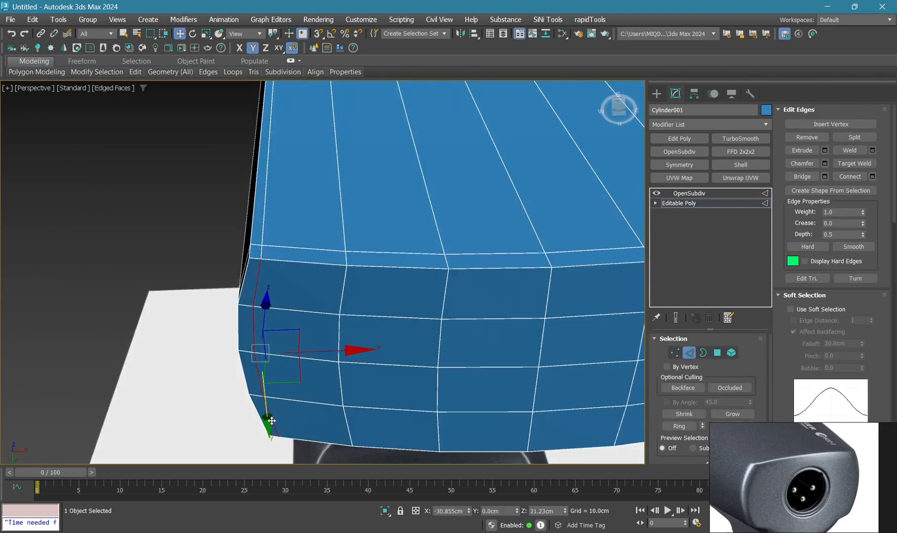
pyautogui.moveTo(260, 284); pyautogui.dragTo(263, 445)
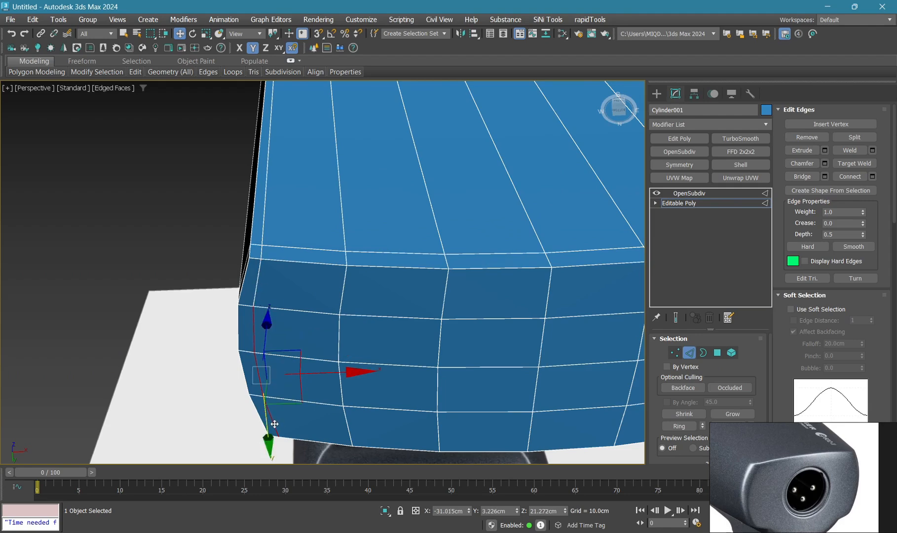
pyautogui.hotkey('ctrl', 'z')
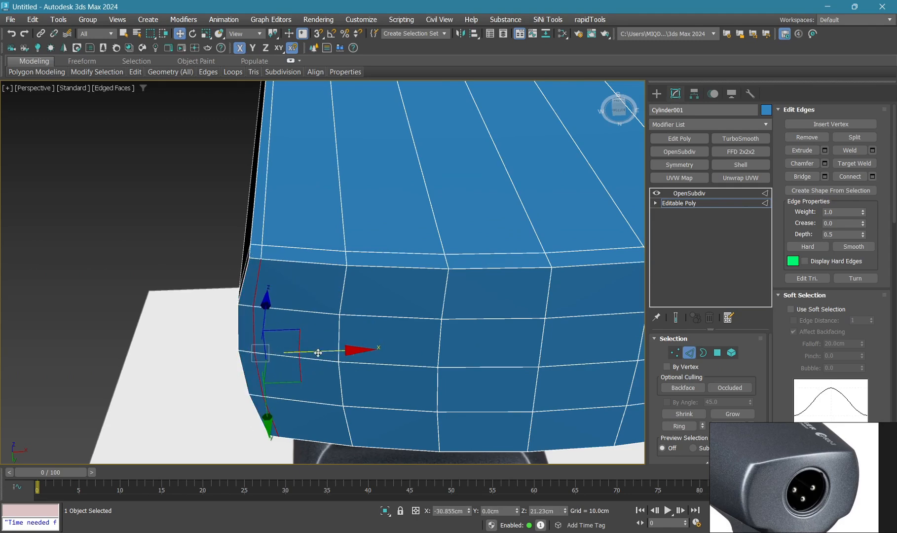
pyautogui.press('r')
pyautogui.press('w')
pyautogui.scroll(-3, 342, 351)
pyautogui.keyDown('alt'); pyautogui.moveTo(342, 351); pyautogui.dragTo(253, 302, button='middle'); pyautogui.keyUp('alt')
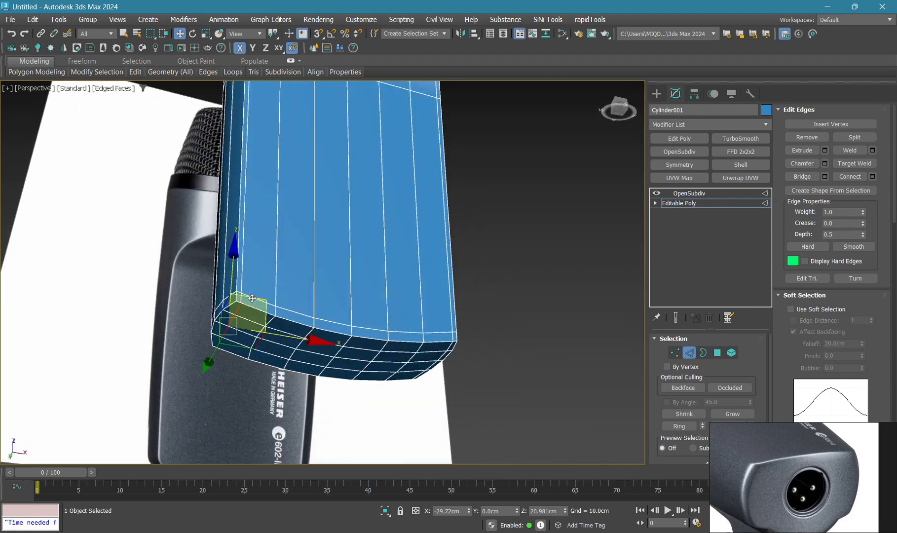
# Return to the bottom polygon selection and isolate the body from the reference images
pyautogui.doubleClick(252, 298)
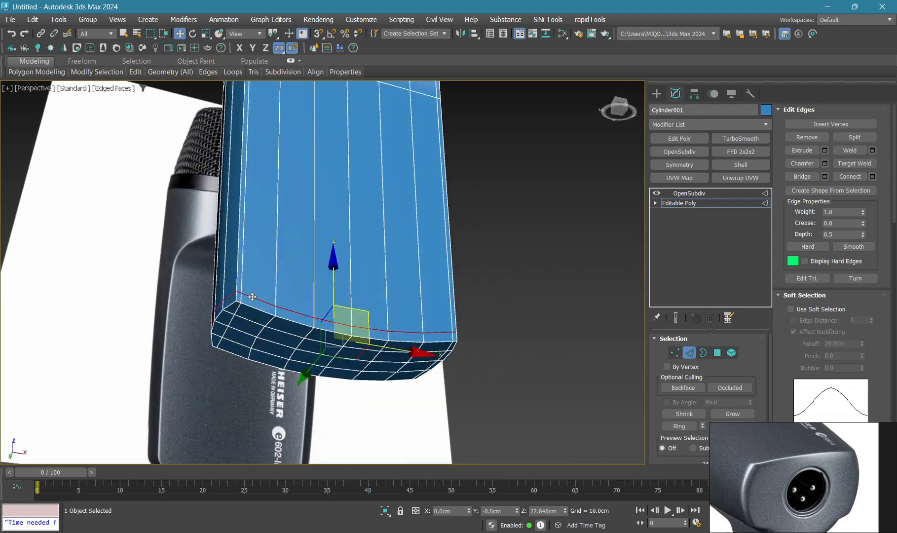
pyautogui.scroll(-3, 239, 310)
pyautogui.moveTo(307, 170); pyautogui.dragTo(309, 227, button='middle')
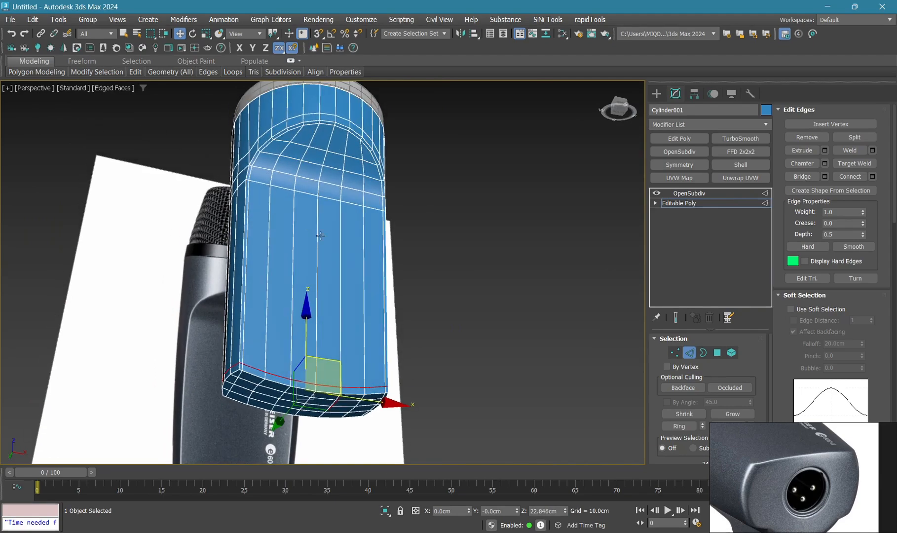
pyautogui.press('4')
pyautogui.keyDown('alt'); pyautogui.moveTo(313, 287); pyautogui.dragTo(319, 314, button='middle'); pyautogui.keyUp('alt')
pyautogui.moveTo(319, 313); pyautogui.dragTo(330, 290, button='middle')
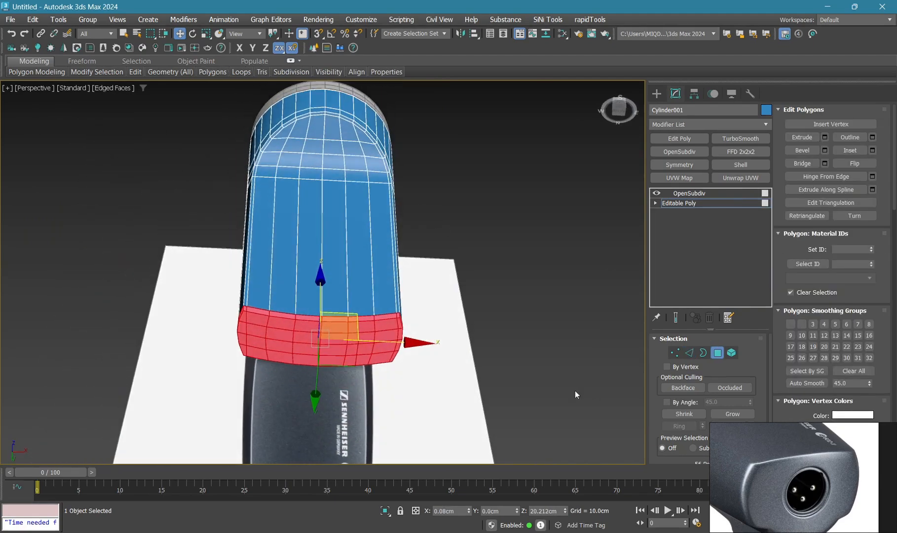
pyautogui.keyDown('alt'); pyautogui.moveTo(442, 397); pyautogui.dragTo(425, 380, button='middle'); pyautogui.keyUp('alt')
pyautogui.scroll(5, 352, 326)
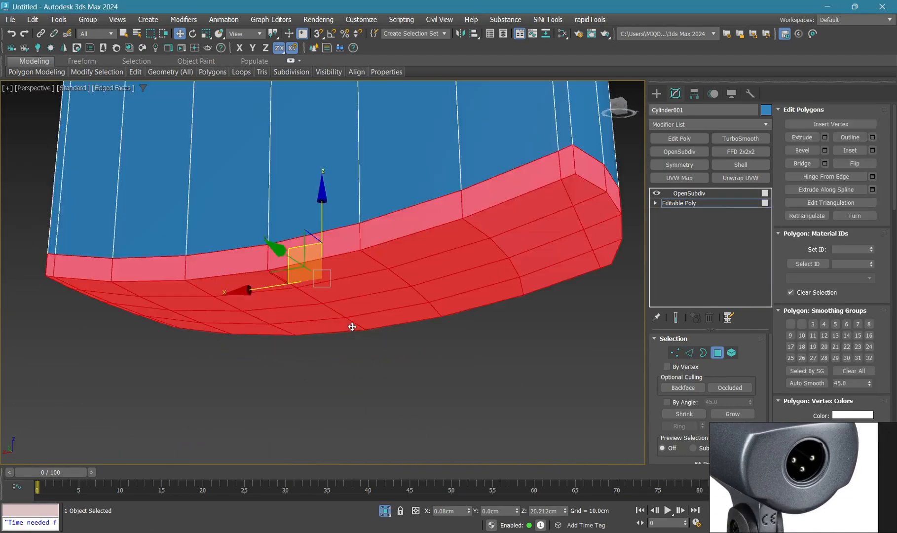
# Select the four middle columns of polygons on the body's flat face, including the thin strip above the bottom cap
pyautogui.scroll(-5, 352, 326)
pyautogui.press('4')
pyautogui.press('q')
pyautogui.press('4')
pyautogui.click(365, 296)
pyautogui.moveTo(332, 309); pyautogui.dragTo(349, 375, button='middle')
pyautogui.scroll(-2, 349, 375)
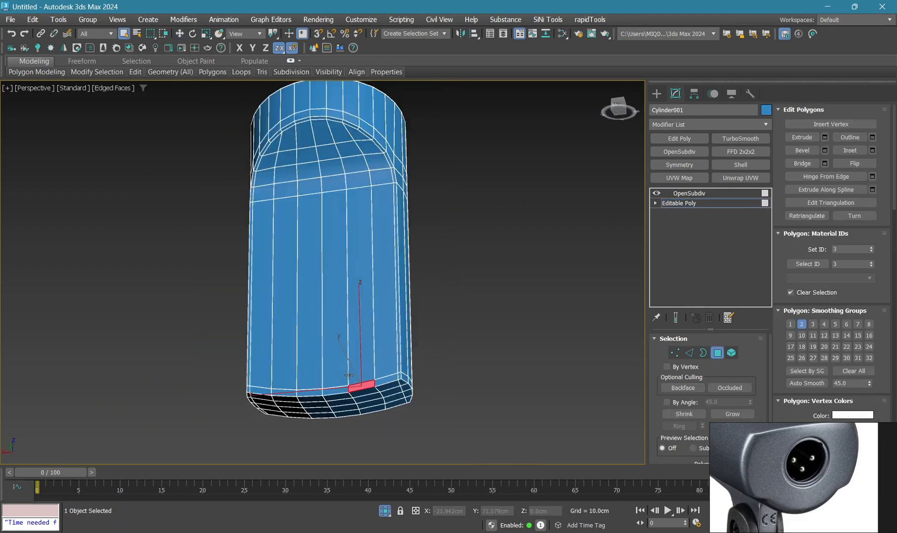
pyautogui.keyDown('ctrl'); pyautogui.click(335, 389); pyautogui.keyUp('ctrl')
pyautogui.keyDown('ctrl'); pyautogui.click(290, 369); pyautogui.keyUp('ctrl')
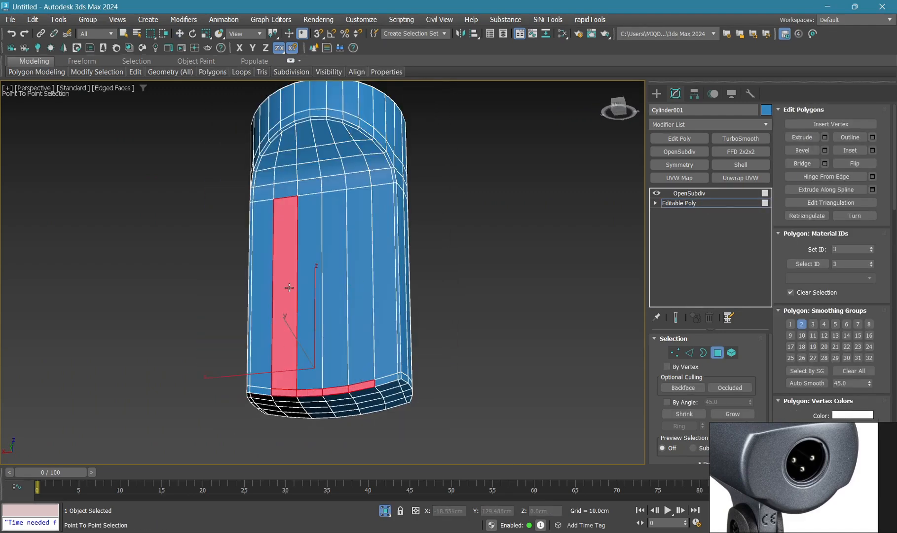
pyautogui.keyDown('ctrl'); pyautogui.click(311, 285); pyautogui.keyUp('ctrl')
pyautogui.keyDown('ctrl'); pyautogui.click(337, 282); pyautogui.keyUp('ctrl')
pyautogui.keyDown('ctrl'); pyautogui.click(352, 284); pyautogui.keyUp('ctrl')
# Extend the polygon selection across the same four columns up the three rows of the sloped shoulder
pyautogui.moveTo(325, 191); pyautogui.dragTo(327, 234, button='middle')
pyautogui.scroll(3, 332, 234)
pyautogui.keyDown('alt'); pyautogui.moveTo(327, 234); pyautogui.dragTo(335, 220, button='middle'); pyautogui.keyUp('alt')
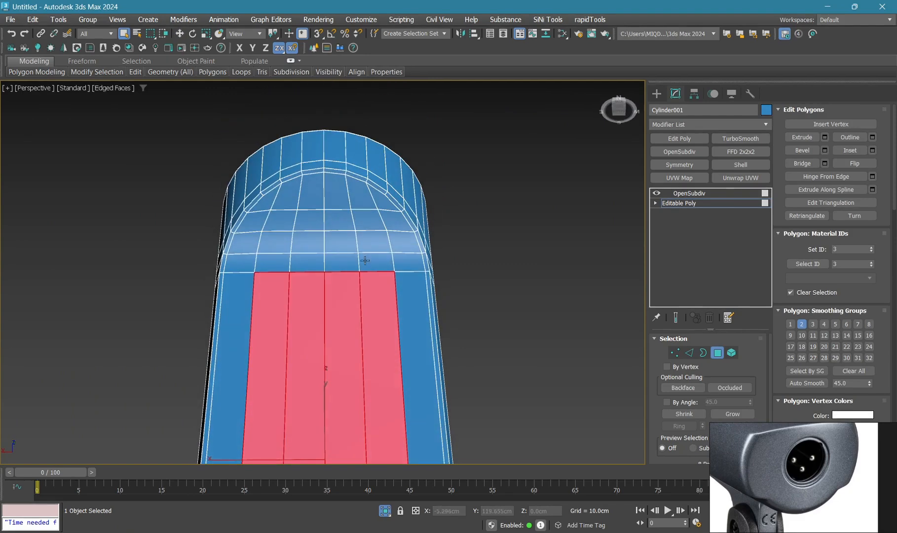
pyautogui.keyDown('ctrl'); pyautogui.click(359, 219); pyautogui.keyUp('ctrl')
pyautogui.keyDown('ctrl'); pyautogui.click(305, 221); pyautogui.keyUp('ctrl')
pyautogui.keyDown('ctrl'); pyautogui.click(282, 223); pyautogui.keyUp('ctrl')
pyautogui.keyDown('ctrl'); pyautogui.click(281, 255); pyautogui.keyUp('ctrl')
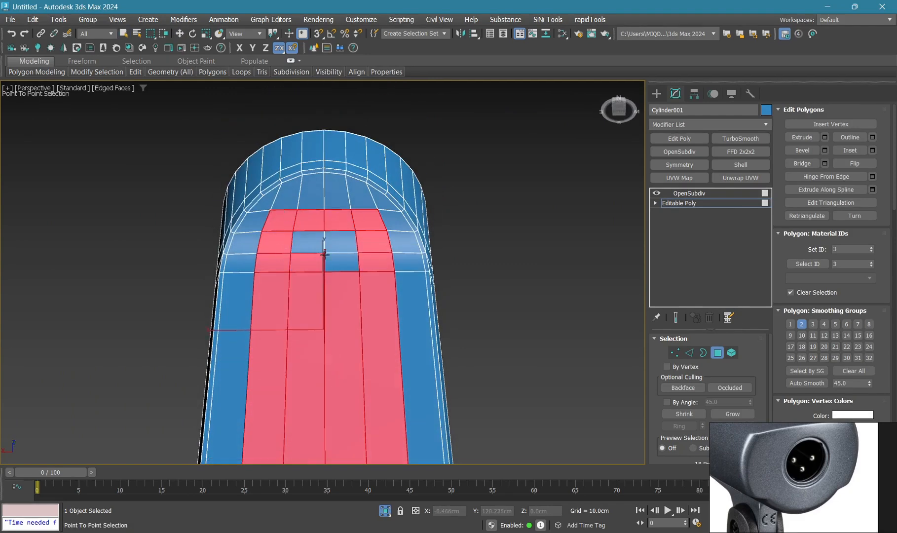
pyautogui.keyDown('ctrl'); pyautogui.click(339, 246); pyautogui.keyUp('ctrl')
pyautogui.keyDown('ctrl'); pyautogui.click(308, 238); pyautogui.keyUp('ctrl')
# Extrude the selected polygons outward along Y to form a raised block on the flat face
pyautogui.press('z')
pyautogui.keyDown('alt'); pyautogui.moveTo(311, 236); pyautogui.dragTo(225, 276, button='middle'); pyautogui.keyUp('alt')
pyautogui.moveTo(300, 296); pyautogui.dragTo(280, 308)
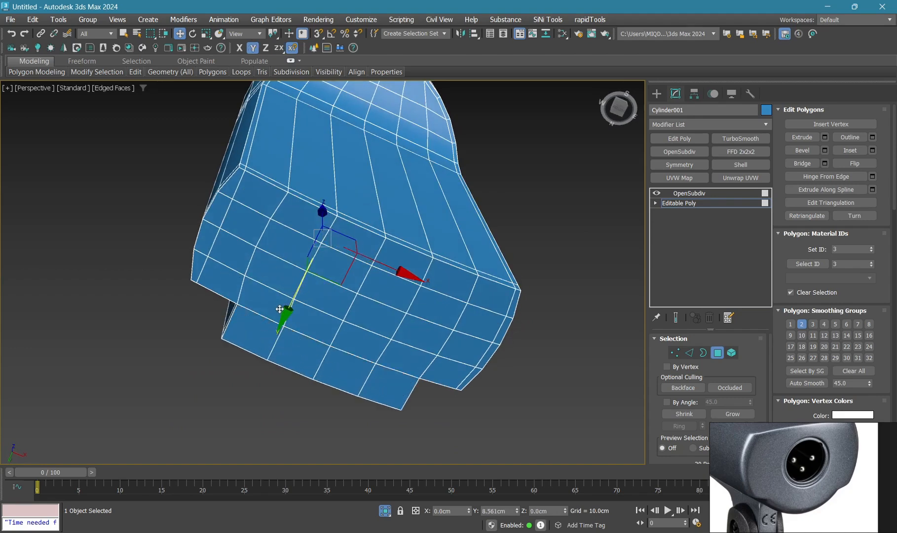
pyautogui.keyDown('alt'); pyautogui.moveTo(279, 311); pyautogui.dragTo(348, 320, button='middle'); pyautogui.keyUp('alt')
pyautogui.moveTo(297, 270); pyautogui.dragTo(277, 268)
pyautogui.keyDown('alt'); pyautogui.moveTo(288, 241); pyautogui.dragTo(345, 232, button='middle'); pyautogui.keyUp('alt')
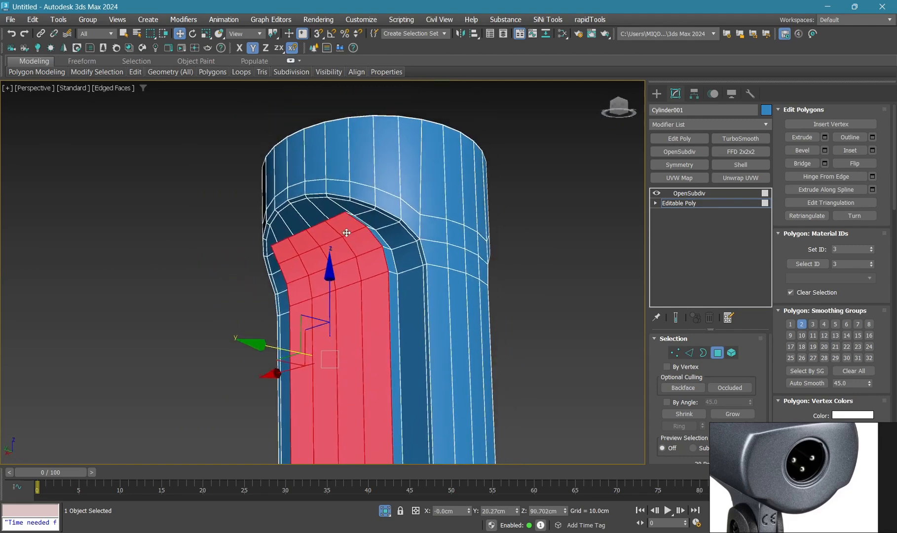
# Target-weld the five upper-edge vertices of the raised block to the matching shoulder vertices
pyautogui.press('1')
pyautogui.scroll(4, 345, 208)
pyautogui.press('F3')
pyautogui.hotkey('ctrl', 'w')
pyautogui.click(343, 193)
pyautogui.press('F3')
pyautogui.click(363, 201)
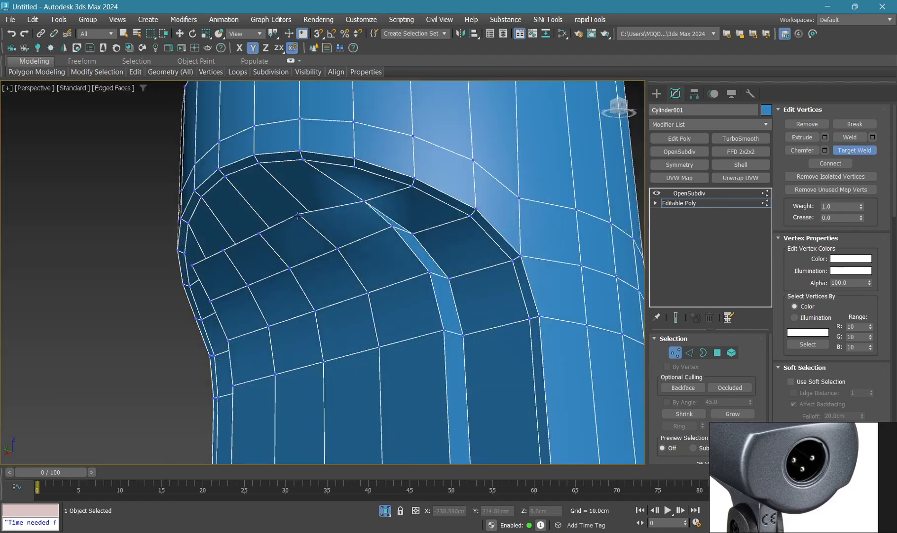
pyautogui.keyDown('alt'); pyautogui.moveTo(282, 220); pyautogui.dragTo(291, 221, button='middle'); pyautogui.keyUp('alt')
pyautogui.click(306, 212)
pyautogui.click(327, 220)
pyautogui.click(284, 237)
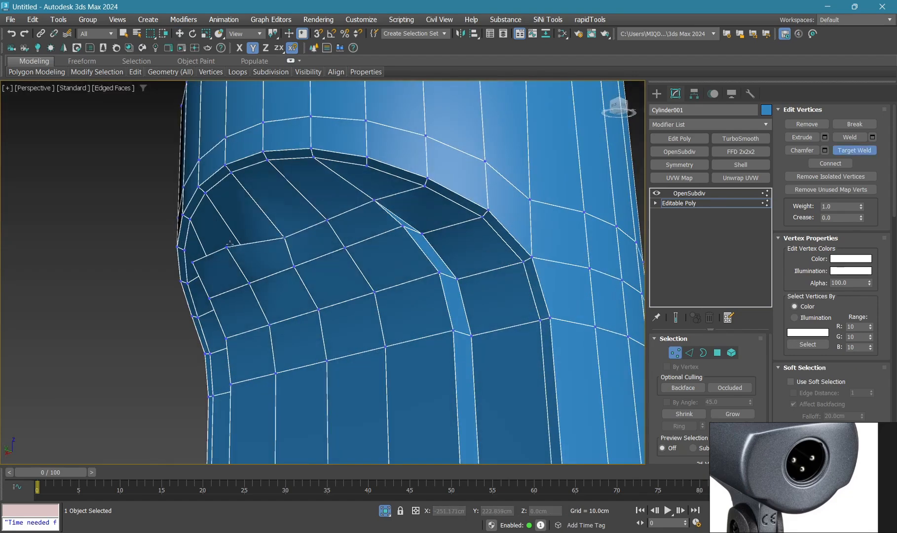
pyautogui.click(226, 248)
pyautogui.click(247, 254)
pyautogui.click(192, 263)
pyautogui.press('F3')
pyautogui.press('F3')
pyautogui.click(212, 268)
# Return to the raised block's polygon selection and deselect its top row of four polygons
pyautogui.press('4')
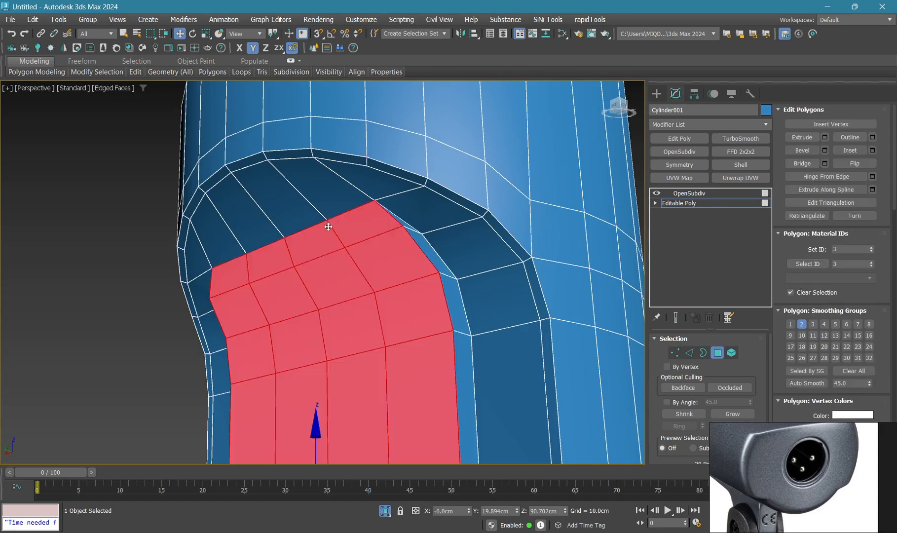
pyautogui.keyDown('alt'); pyautogui.click(353, 221); pyautogui.keyUp('alt')
pyautogui.keyDown('alt'); pyautogui.click(320, 242); pyautogui.keyUp('alt')
pyautogui.keyDown('alt'); pyautogui.click(270, 260); pyautogui.keyUp('alt')
pyautogui.keyDown('alt'); pyautogui.click(233, 274); pyautogui.keyUp('alt')
# Flatten the selected polygons of the raised block with Make Planar along Y
pyautogui.press('z')
pyautogui.keyDown('alt'); pyautogui.moveTo(354, 228); pyautogui.dragTo(342, 207, button='middle'); pyautogui.keyUp('alt')
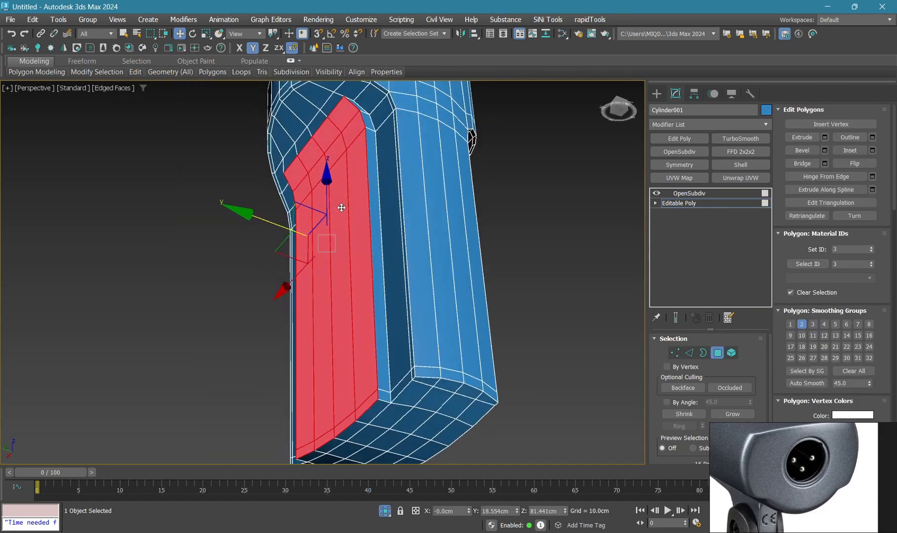
pyautogui.keyDown('alt'); pyautogui.moveTo(451, 281); pyautogui.dragTo(435, 257, button='middle'); pyautogui.keyUp('alt')
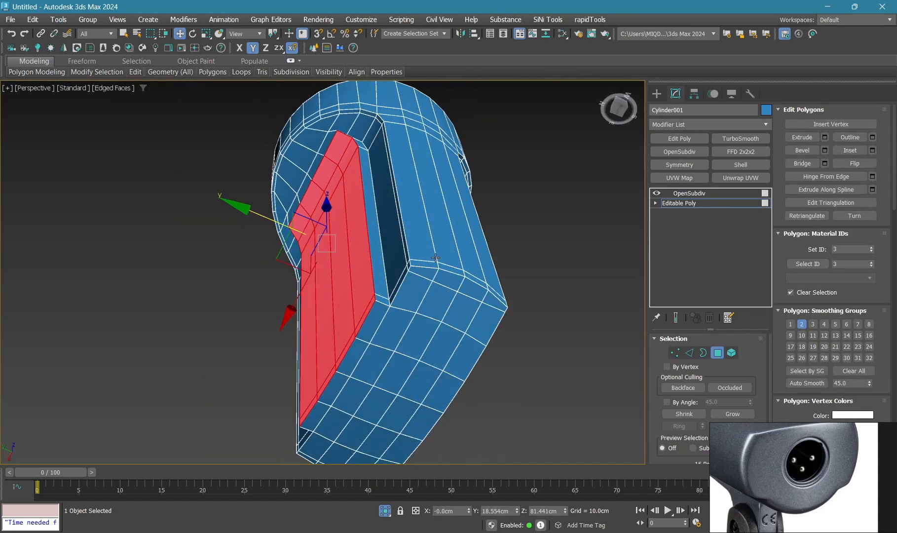
pyautogui.keyDown('alt'); pyautogui.moveTo(356, 170); pyautogui.dragTo(432, 183, button='middle'); pyautogui.keyUp('alt')
pyautogui.scroll(-5, 848, 286)
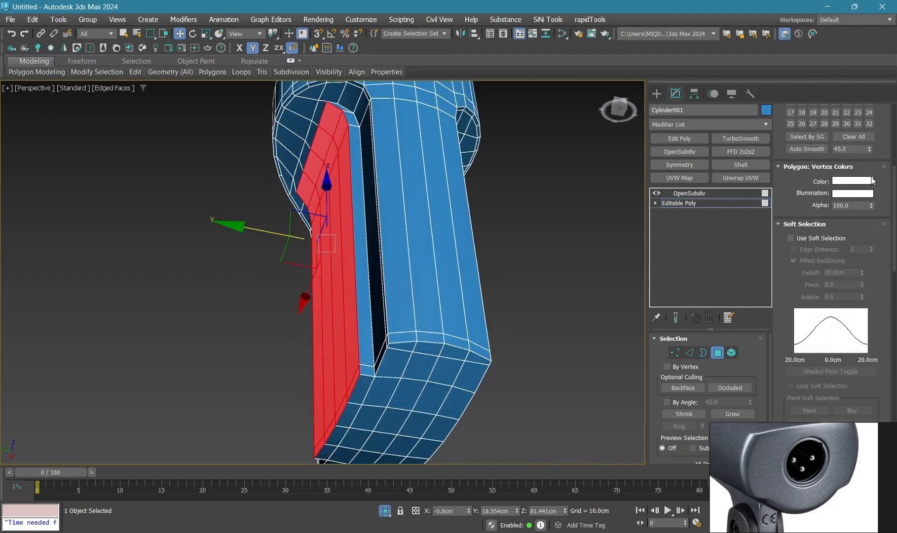
pyautogui.click(830, 225)
pyautogui.scroll(-1, 868, 345)
pyautogui.click(859, 359)
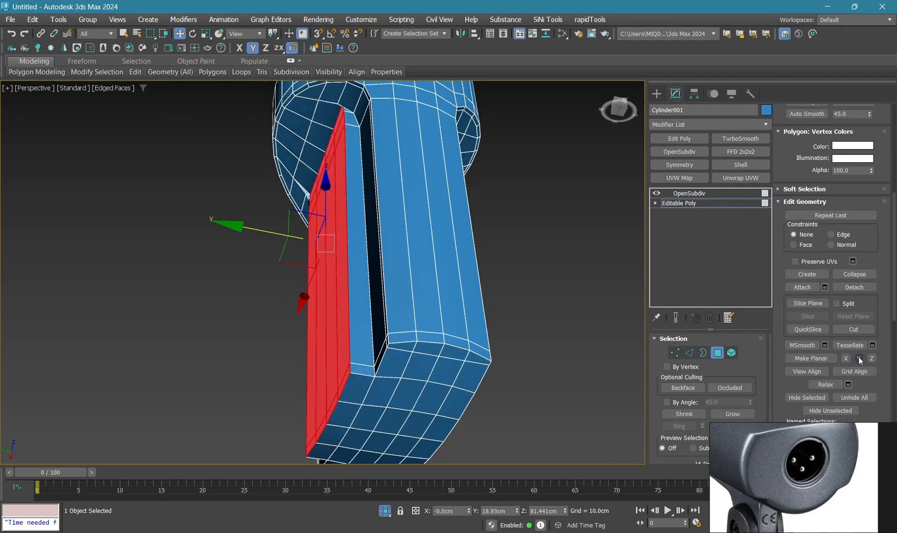
# Pull the flattened face outward along Y and use snapping to line it up with the block's upper corner vertex
pyautogui.keyDown('alt'); pyautogui.moveTo(386, 245); pyautogui.dragTo(409, 230, button='middle'); pyautogui.keyUp('alt')
pyautogui.moveTo(256, 220); pyautogui.dragTo(232, 213)
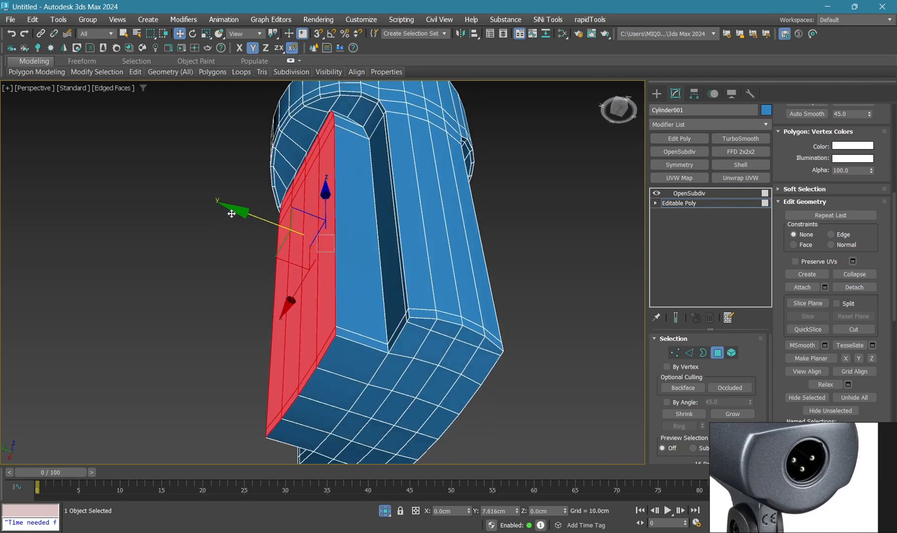
pyautogui.keyDown('alt'); pyautogui.moveTo(232, 213); pyautogui.dragTo(262, 262, button='middle'); pyautogui.keyUp('alt')
pyautogui.press('s')
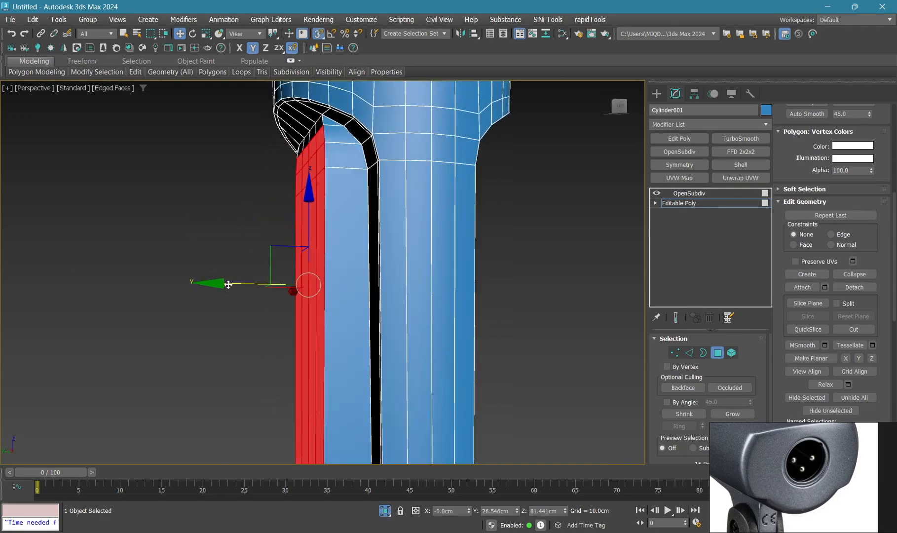
pyautogui.moveTo(309, 283); pyautogui.dragTo(321, 119)
pyautogui.keyDown('alt'); pyautogui.moveTo(317, 118); pyautogui.dragTo(332, 198, button='middle'); pyautogui.keyUp('alt')
pyautogui.press('s')
# Slide the raised block's long corner edges back along Y with the Edge constraint to slope its sides toward the body
pyautogui.press('2')
pyautogui.doubleClick(359, 237)
pyautogui.keyDown('alt'); pyautogui.moveTo(355, 237); pyautogui.dragTo(313, 228, button='middle'); pyautogui.keyUp('alt')
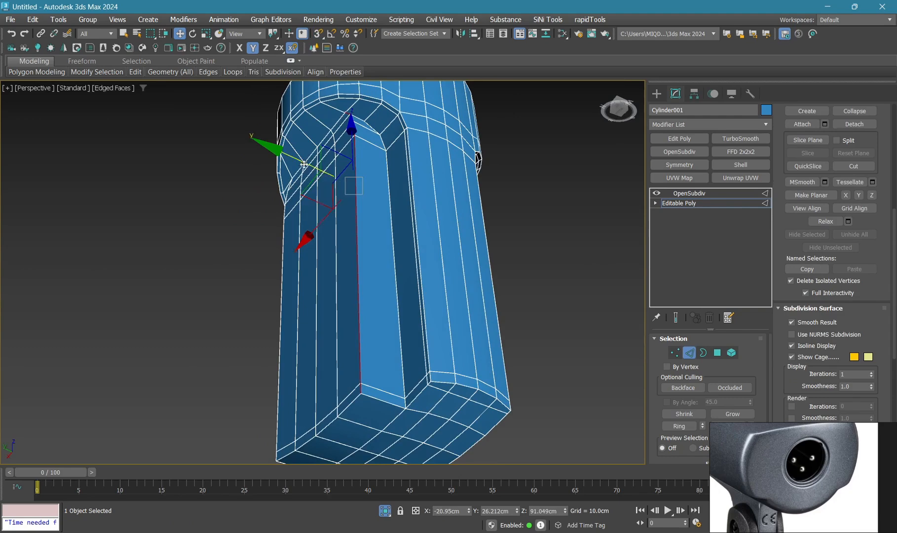
pyautogui.keyDown('alt'); pyautogui.moveTo(304, 165); pyautogui.dragTo(346, 188, button='middle'); pyautogui.keyUp('alt')
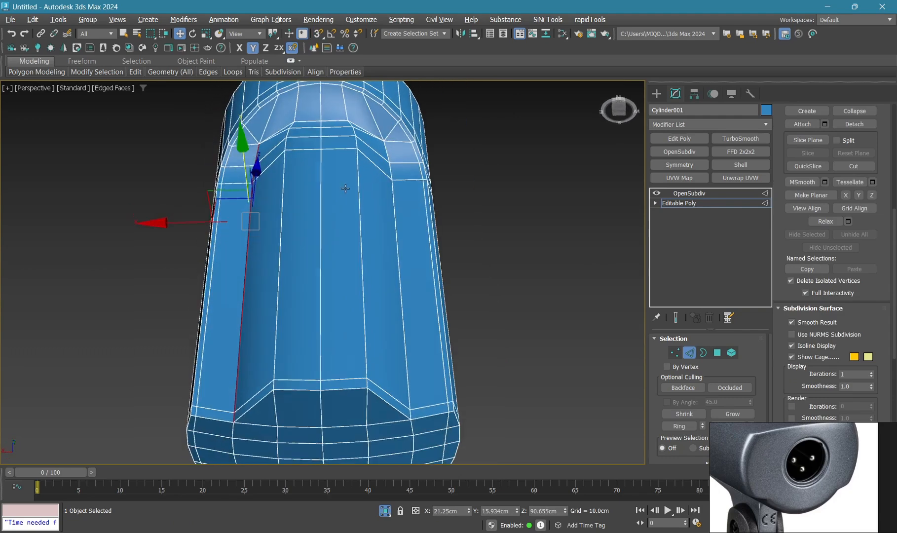
# Select all of the body's vertices and weld the coincident ones
pyautogui.press('1')
pyautogui.hotkey('ctrl', 'a')
pyautogui.rightClick(524, 213)
pyautogui.click(511, 285)
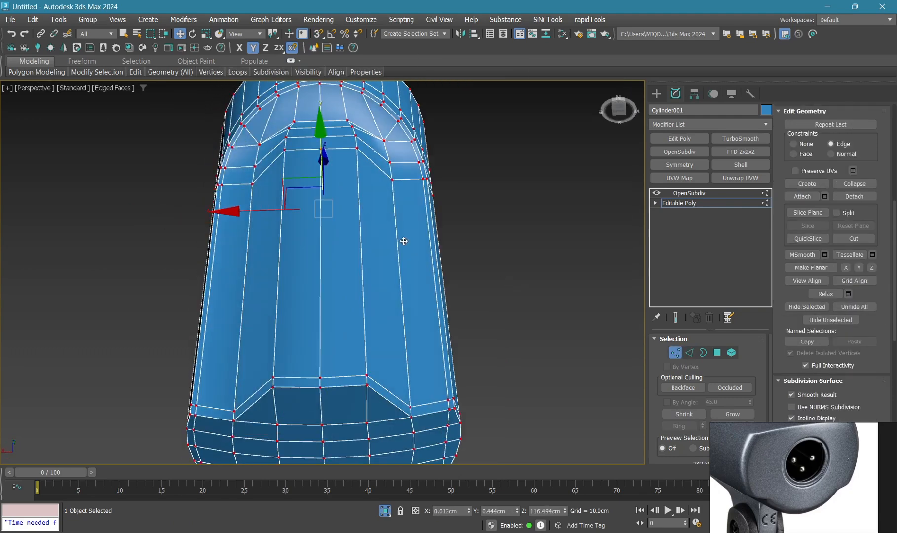
# Remove the edge selected at the upper end of the raised block, together with its vertices
pyautogui.keyDown('alt'); pyautogui.moveTo(399, 216); pyautogui.dragTo(367, 210, button='middle'); pyautogui.keyUp('alt')
pyautogui.scroll(3, 348, 188)
pyautogui.press('2')
pyautogui.click(336, 166)
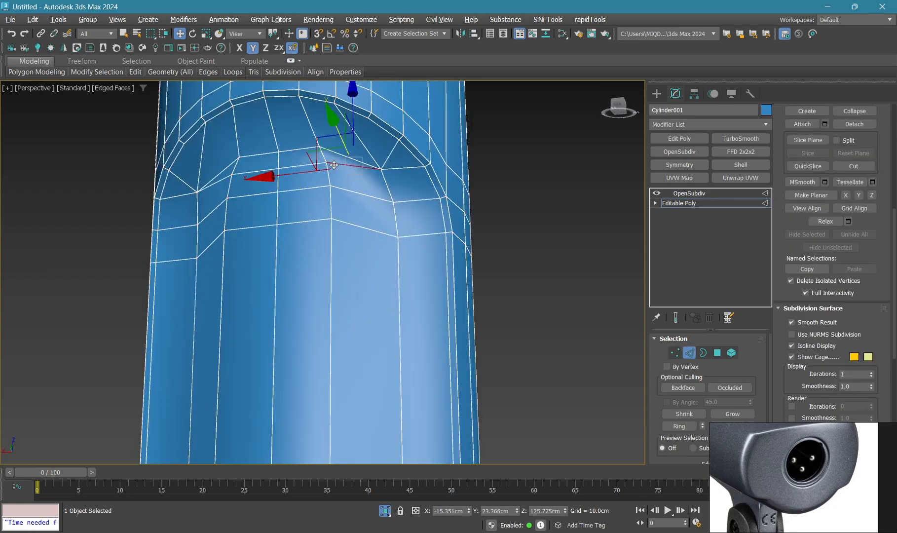
pyautogui.keyDown('alt'); pyautogui.moveTo(332, 158); pyautogui.dragTo(306, 325, button='middle'); pyautogui.keyUp('alt')
pyautogui.doubleClick(337, 166)
pyautogui.hotkey('ctrl', 'BackSpace')
pyautogui.scroll(-3, 336, 165)
# Select the two long edges on either side of the raised block's centre line and move them along Y
pyautogui.scroll(6, 357, 237)
pyautogui.press('q')
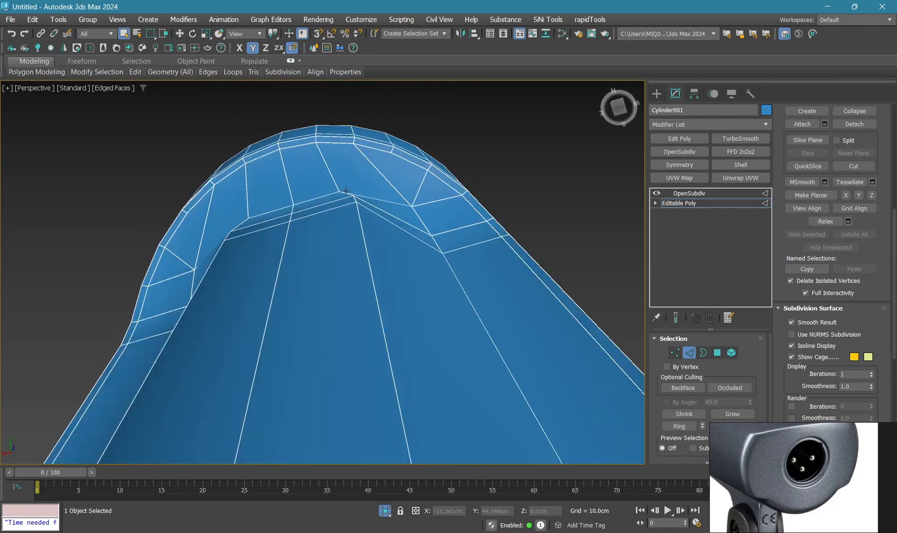
pyautogui.keyDown('ctrl'); pyautogui.click(360, 222); pyautogui.keyUp('ctrl')
pyautogui.scroll(-3, 360, 222)
pyautogui.keyDown('alt'); pyautogui.moveTo(360, 221); pyautogui.dragTo(266, 258, button='middle'); pyautogui.keyUp('alt')
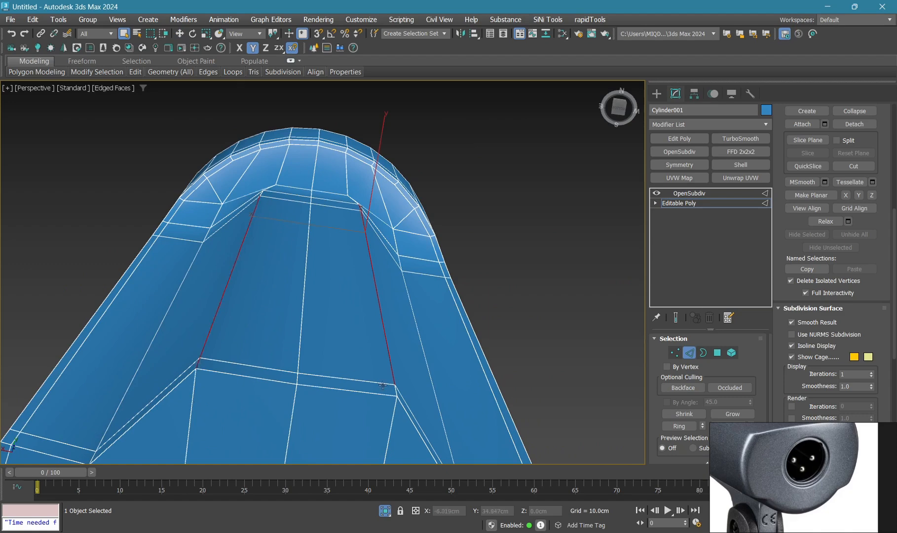
pyautogui.keyDown('alt'); pyautogui.moveTo(383, 376); pyautogui.dragTo(290, 347, button='middle'); pyautogui.keyUp('alt')
pyautogui.press('w')
pyautogui.moveTo(288, 376); pyautogui.dragTo(295, 359)
pyautogui.keyDown('alt'); pyautogui.moveTo(296, 362); pyautogui.dragTo(389, 404, button='middle'); pyautogui.keyUp('alt')
# Move the vertices on the raised block's centre line by about -1.7 cm along Y without any constraint
pyautogui.scroll(3, 390, 404)
pyautogui.press('1')
pyautogui.press('q')
pyautogui.keyDown('alt'); pyautogui.moveTo(315, 383); pyautogui.dragTo(214, 287, button='middle'); pyautogui.keyUp('alt')
pyautogui.press('w')
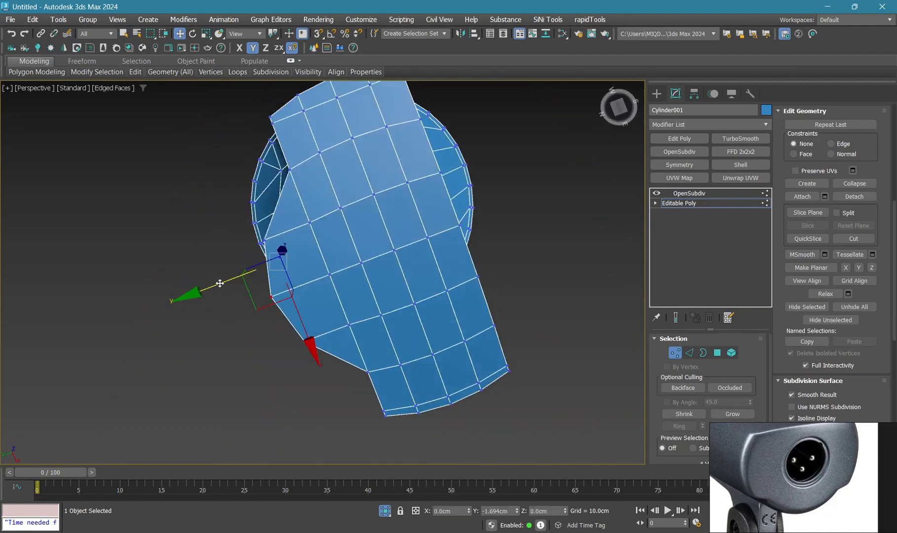
pyautogui.moveTo(213, 287); pyautogui.dragTo(220, 283)
# Slide the two vertices beside the centre of the block's upper slope down about 1.1 cm along Z with the Edge constraint
pyautogui.keyDown('alt'); pyautogui.moveTo(345, 123); pyautogui.dragTo(435, 268, button='middle'); pyautogui.keyUp('alt')
pyautogui.moveTo(375, 187); pyautogui.dragTo(427, 290, button='middle')
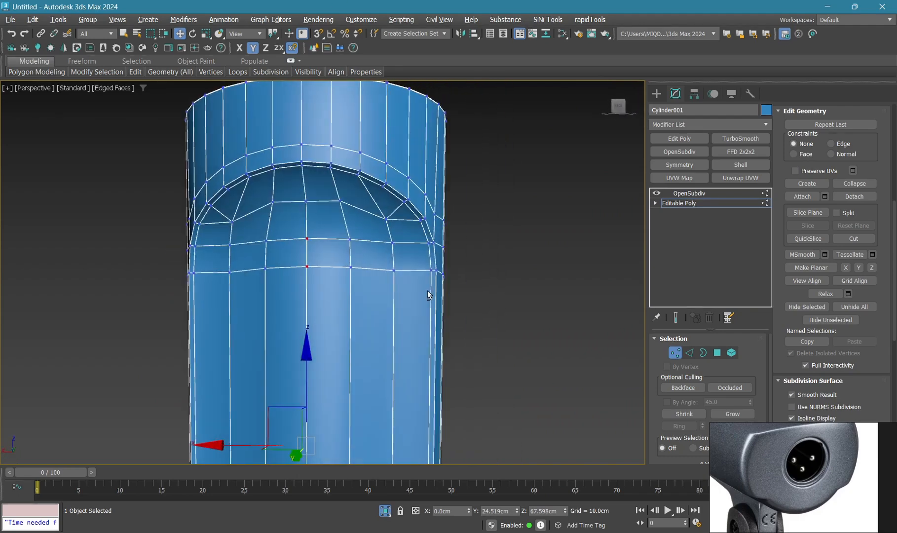
pyautogui.click(306, 200)
pyautogui.press('q')
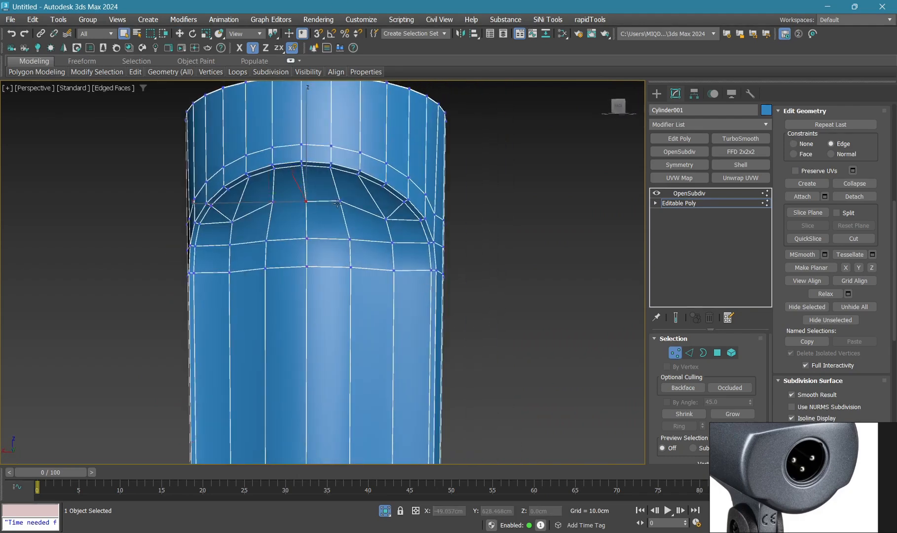
pyautogui.press('w')
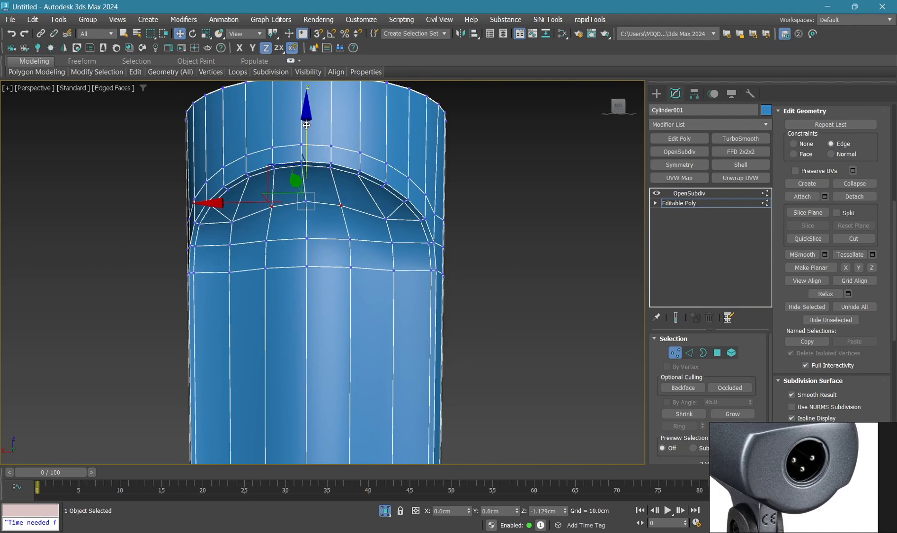
pyautogui.keyDown('alt'); pyautogui.moveTo(347, 245); pyautogui.dragTo(314, 256, button='middle'); pyautogui.keyUp('alt')
pyautogui.keyDown('alt'); pyautogui.moveTo(299, 219); pyautogui.dragTo(313, 139, button='middle'); pyautogui.keyUp('alt')
pyautogui.scroll(-2, 326, 227)
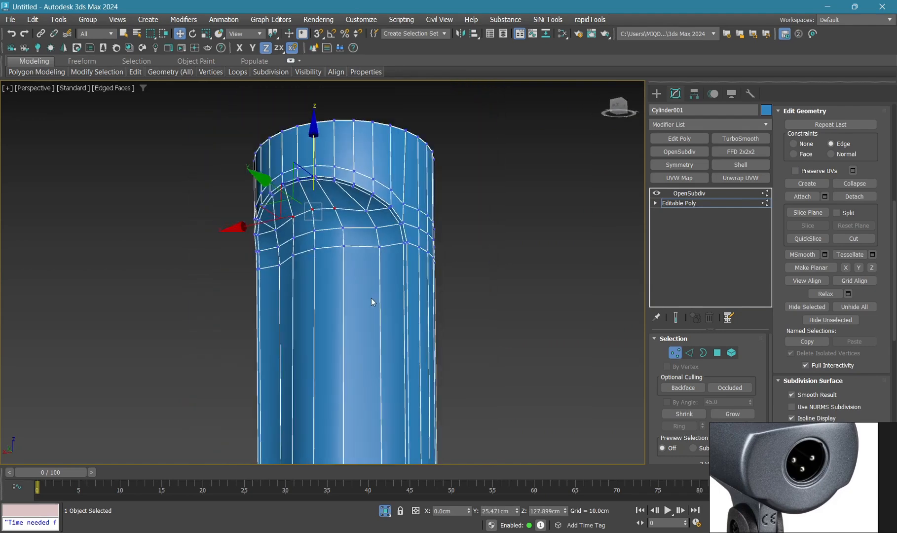
# Examine the smoothed body with and without edged faces, checking the raised block and the bottom corners
pyautogui.moveTo(370, 298); pyautogui.dragTo(354, 204, button='middle')
pyautogui.keyDown('alt'); pyautogui.moveTo(353, 204); pyautogui.dragTo(367, 246, button='middle'); pyautogui.keyUp('alt')
pyautogui.scroll(-3, 367, 257)
pyautogui.press('1')
pyautogui.click(445, 258)
pyautogui.press('F4')
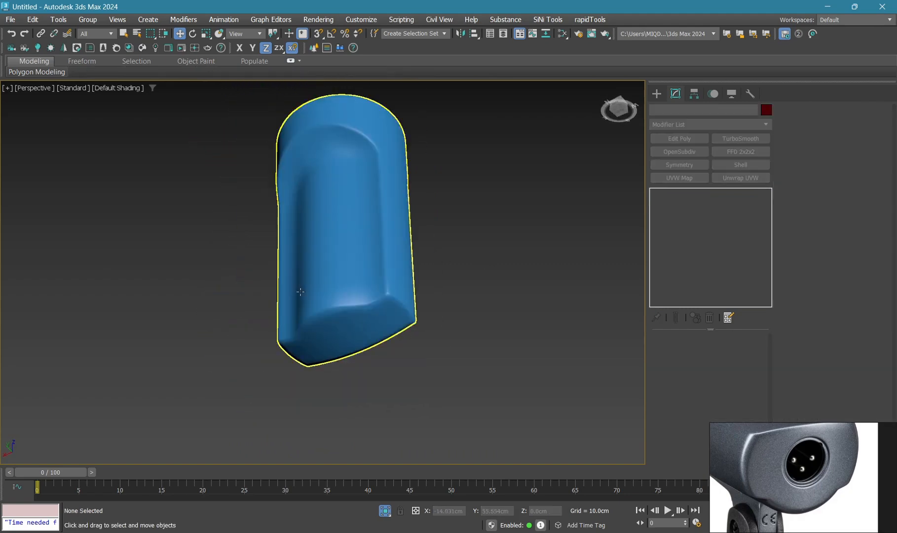
pyautogui.moveTo(301, 292)
pyautogui.keyDown('alt'); pyautogui.mouseDown(button='middle')
pyautogui.moveTo(348, 301)
pyautogui.moveTo(184, 286)
pyautogui.mouseUp(button='middle'); pyautogui.keyUp('alt')
pyautogui.press('q')
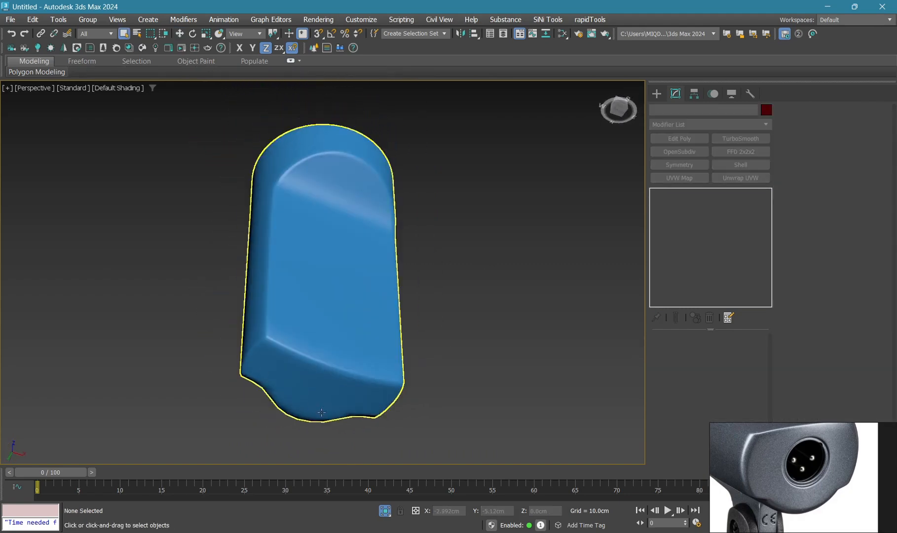
pyautogui.click(316, 276)
pyautogui.press('F4')
pyautogui.click(690, 193)
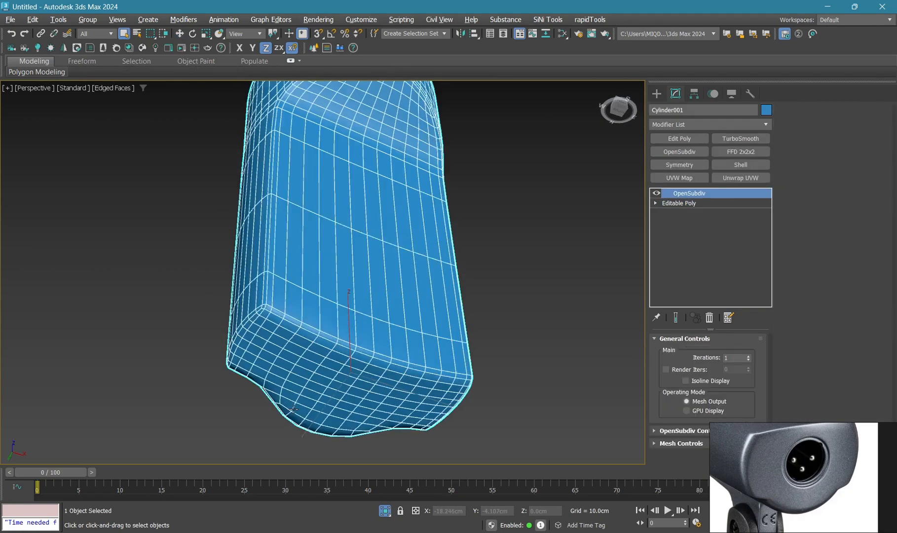
pyautogui.keyDown('alt'); pyautogui.moveTo(567, 264); pyautogui.dragTo(611, 266, button='middle'); pyautogui.keyUp('alt')
# Select the rim edges along one side of the body's bottom and chamfer them by 2.0 cm
pyautogui.press('4')
pyautogui.keyDown('alt'); pyautogui.moveTo(498, 301); pyautogui.dragTo(418, 296, button='middle'); pyautogui.keyUp('alt')
pyautogui.press('2')
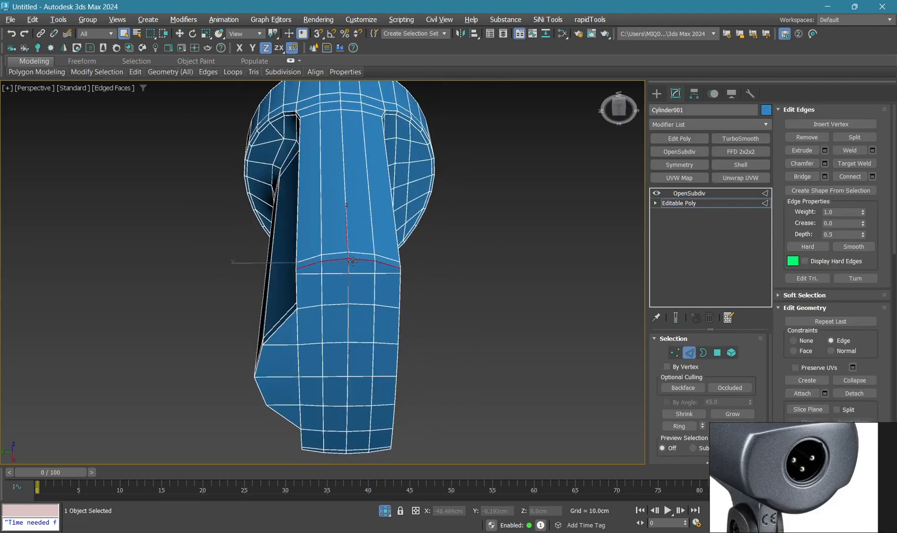
pyautogui.keyDown('alt'); pyautogui.moveTo(352, 261); pyautogui.dragTo(199, 253, button='middle'); pyautogui.keyUp('alt')
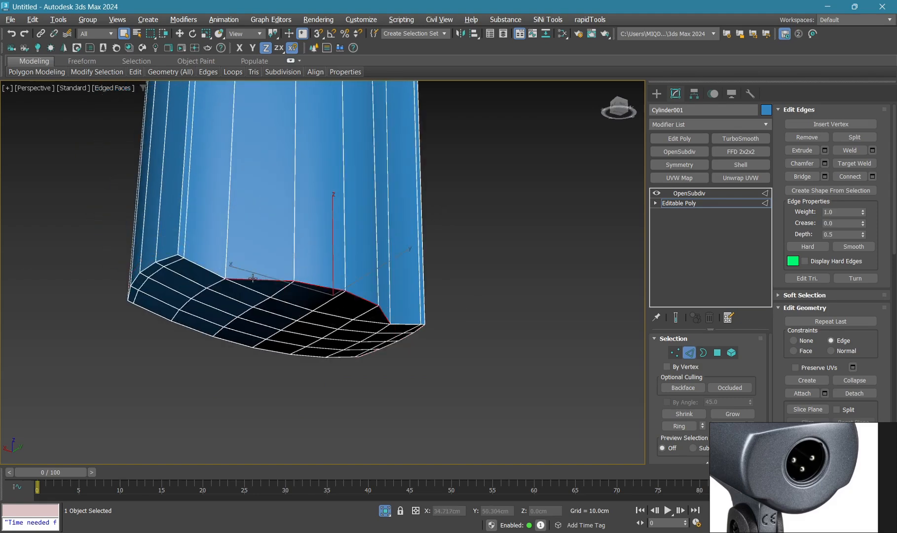
pyautogui.keyDown('alt'); pyautogui.moveTo(252, 278); pyautogui.dragTo(417, 260, button='middle'); pyautogui.keyUp('alt')
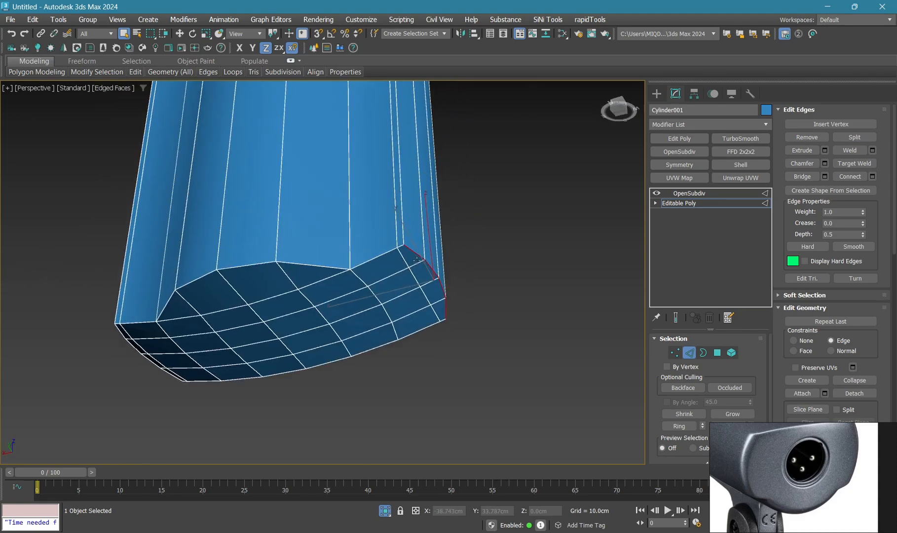
pyautogui.rightClick(495, 249)
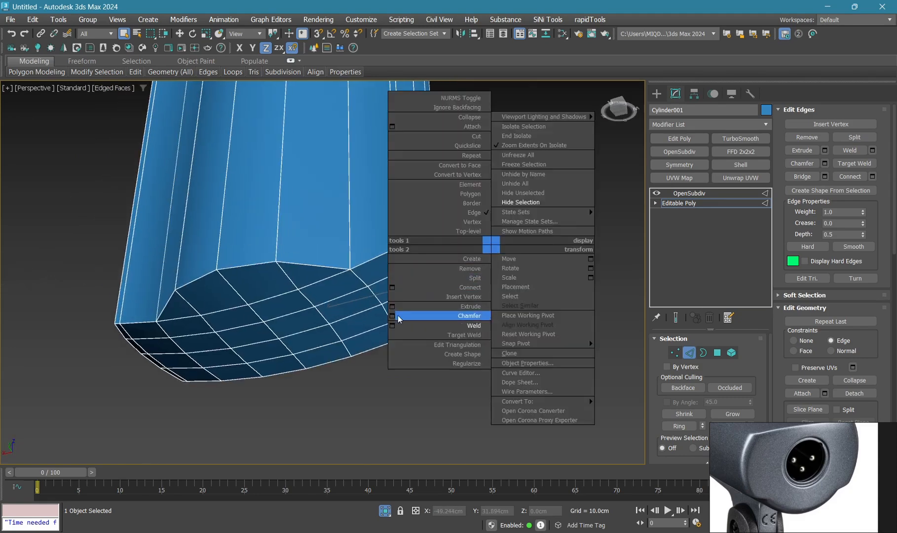
pyautogui.click(394, 319)
pyautogui.scroll(2, 492, 268)
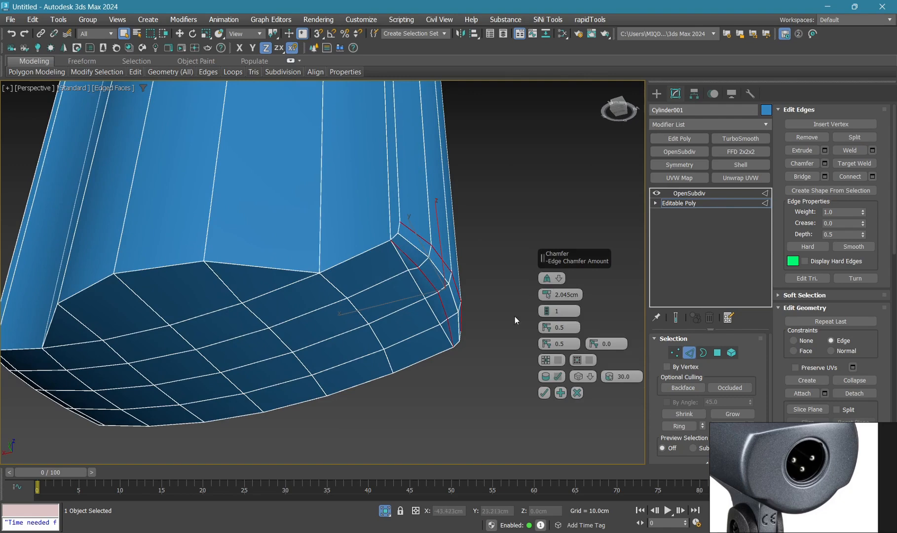
pyautogui.press('Return')
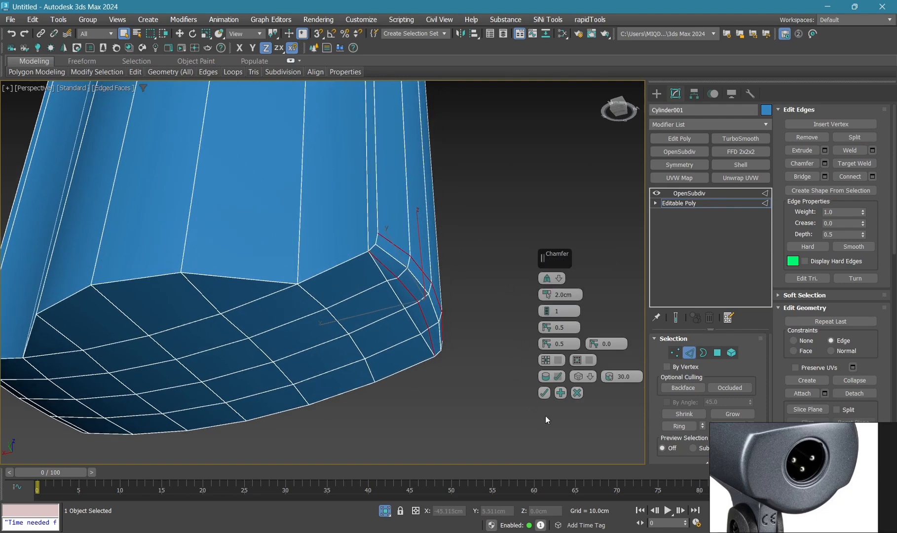
pyautogui.click(544, 393)
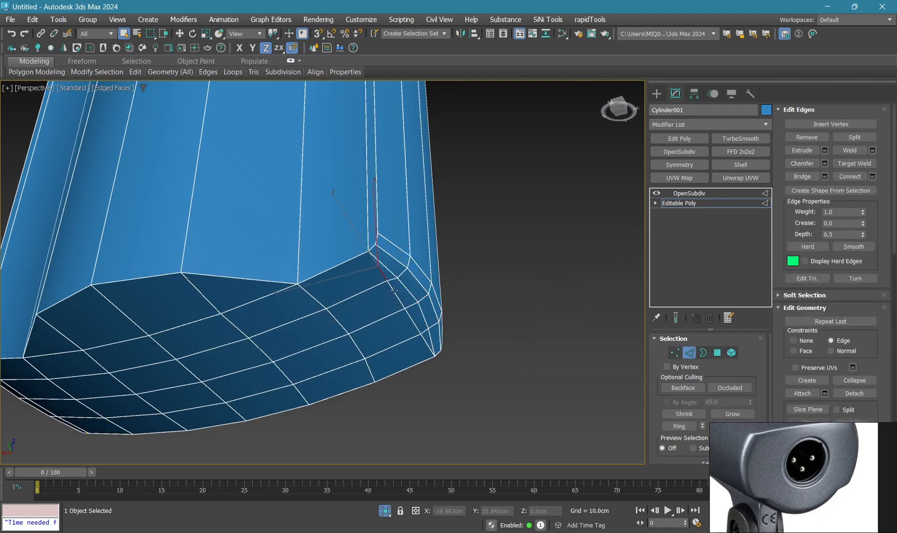
# Slide the chamfer's inner edges on the bottom face inward about 0.7 cm along X with the Edge constraint
pyautogui.press('w')
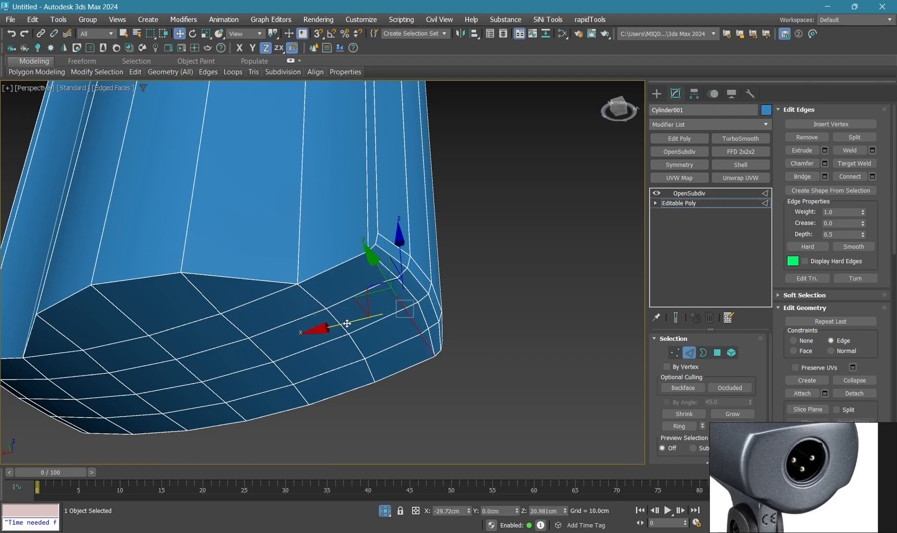
pyautogui.moveTo(339, 323); pyautogui.dragTo(351, 324)
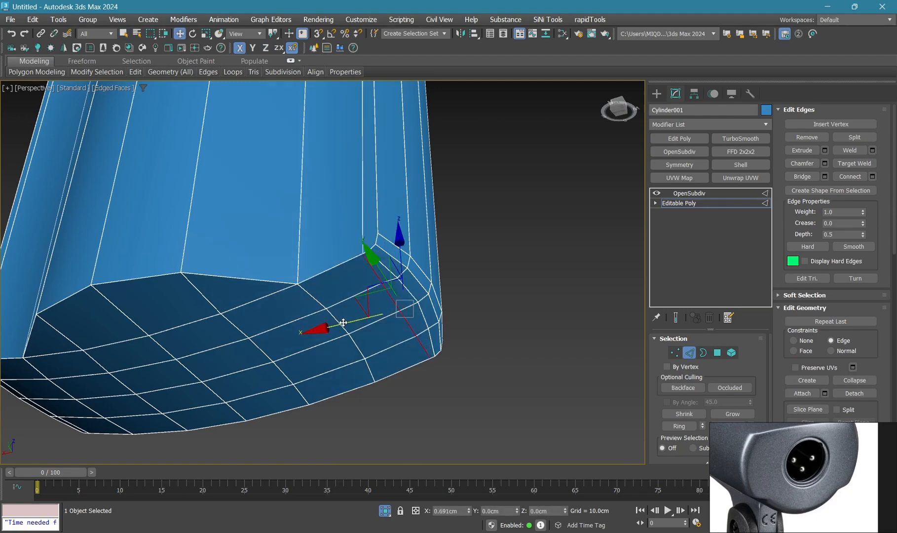
pyautogui.press('1')
pyautogui.keyDown('alt'); pyautogui.moveTo(357, 265); pyautogui.dragTo(400, 341, button='middle'); pyautogui.keyUp('alt')
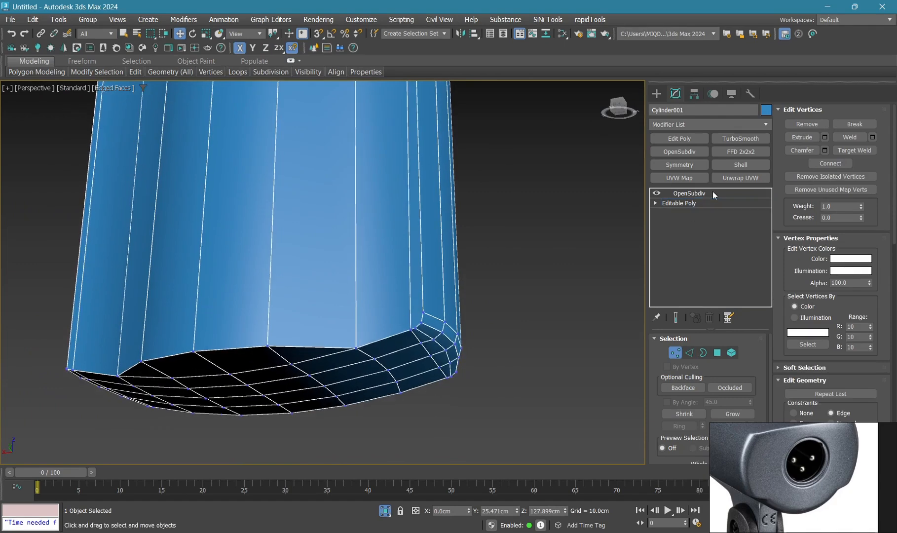
# Mirror the chamfered side across X with a Symmetry modifier and collapse it into the Editable Poly
pyautogui.click(680, 164)
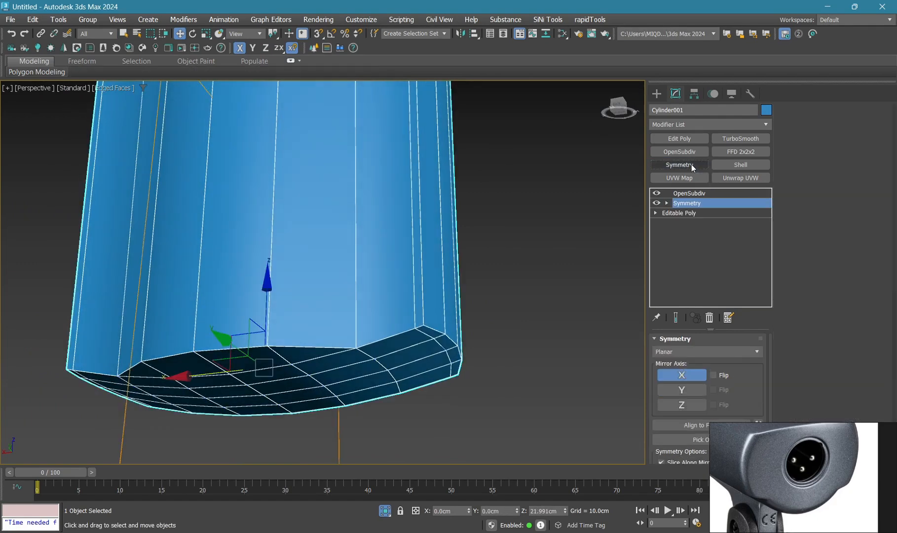
pyautogui.rightClick(691, 203)
pyautogui.click(706, 305)
pyautogui.click(709, 203)
# Insert an edge loop around the body just above the bottom rim and adjust its vertices to follow the curved edge
pyautogui.scroll(3, 427, 320)
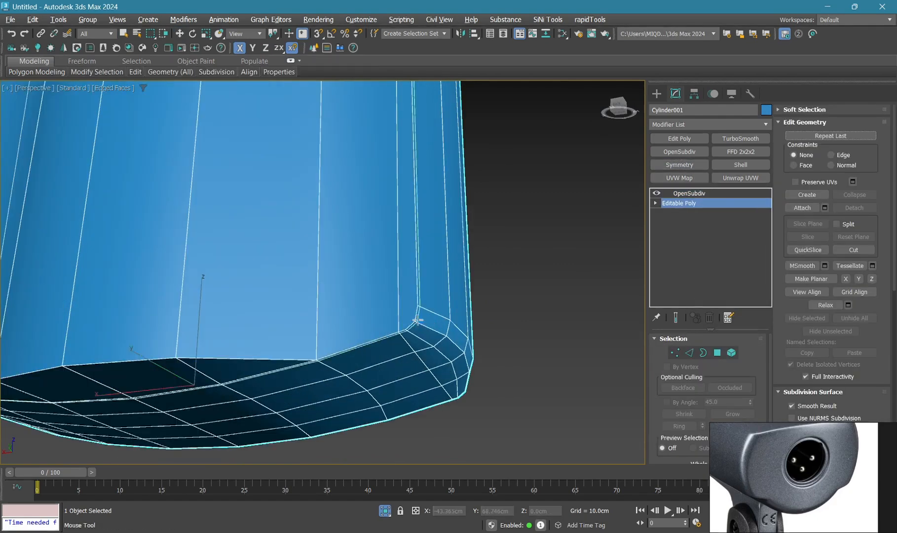
pyautogui.press('1')
pyautogui.press('q')
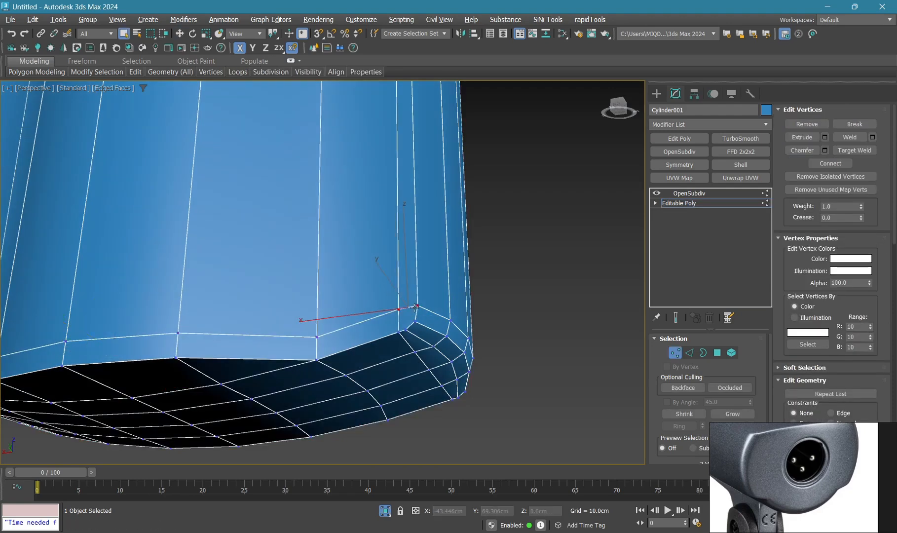
pyautogui.keyDown('alt'); pyautogui.moveTo(415, 307); pyautogui.dragTo(423, 271, button='middle'); pyautogui.keyUp('alt')
pyautogui.click(410, 262)
pyautogui.rightClick(409, 262)
pyautogui.scroll(4, 420, 264)
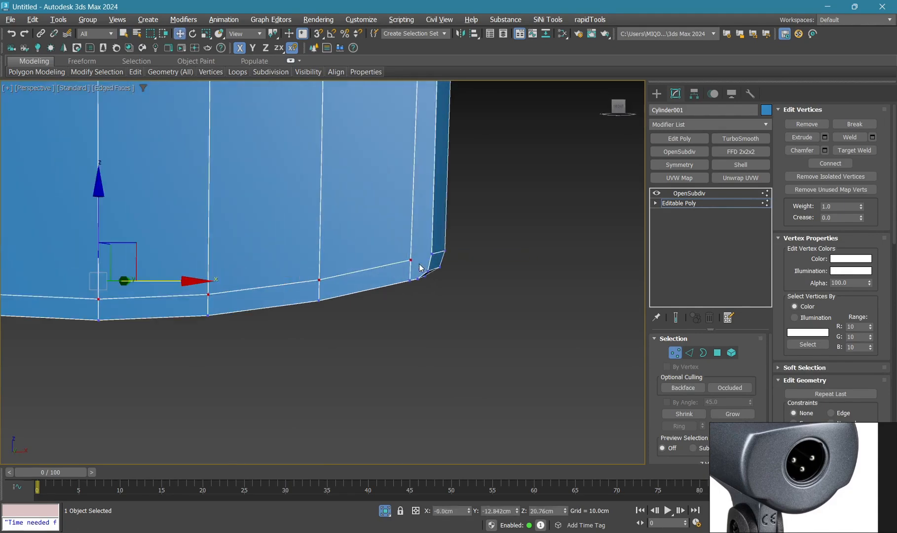
pyautogui.press('q')
pyautogui.scroll(-4, 433, 256)
pyautogui.keyDown('alt'); pyautogui.moveTo(433, 256); pyautogui.dragTo(217, 228, button='middle'); pyautogui.keyUp('alt')
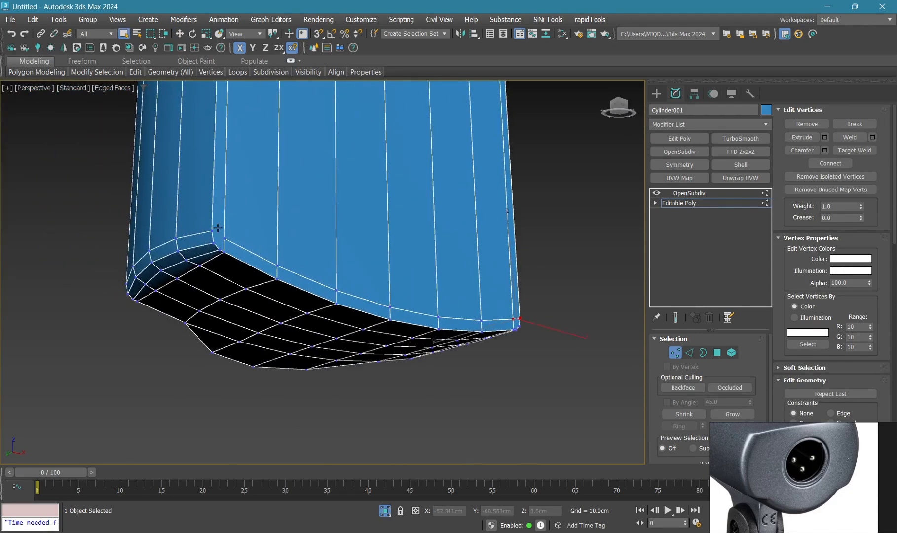
# Set the OpenSubdiv iterations to 3 and inspect the smoothed body without edged faces
pyautogui.keyDown('alt'); pyautogui.moveTo(289, 258); pyautogui.dragTo(260, 299, button='middle'); pyautogui.keyUp('alt')
pyautogui.press('1')
pyautogui.click(264, 313)
pyautogui.click(344, 334)
pyautogui.keyDown('alt'); pyautogui.moveTo(344, 334); pyautogui.dragTo(414, 342, button='middle'); pyautogui.keyUp('alt')
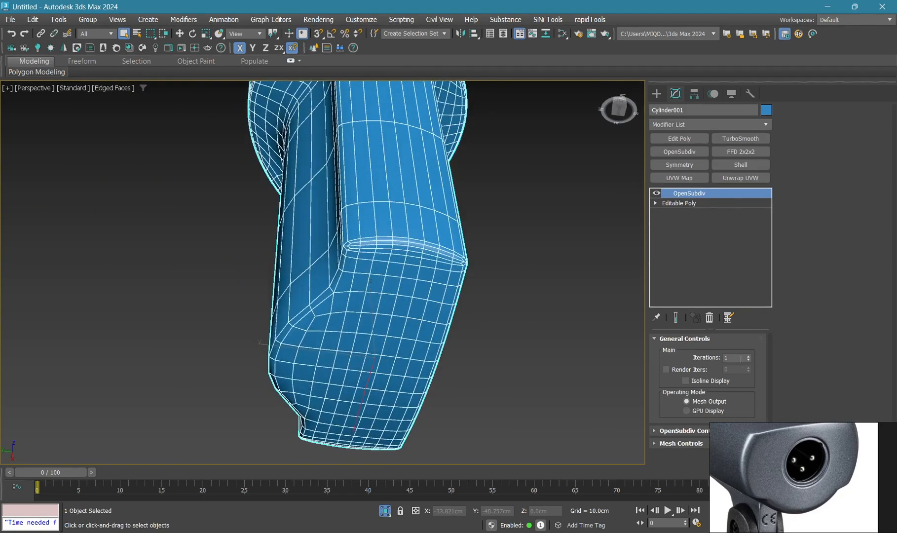
pyautogui.write('3')
pyautogui.moveTo(613, 331); pyautogui.dragTo(584, 327, button='middle')
pyautogui.click(585, 328)
pyautogui.press('F4')
pyautogui.press('z')
pyautogui.keyDown('alt'); pyautogui.moveTo(324, 284); pyautogui.dragTo(103, 321, button='middle'); pyautogui.keyUp('alt')
pyautogui.moveTo(348, 295)
pyautogui.keyDown('alt'); pyautogui.mouseDown(button='middle')
pyautogui.moveTo(320, 254)
pyautogui.moveTo(242, 271)
pyautogui.moveTo(346, 304)
pyautogui.mouseUp(button='middle'); pyautogui.keyUp('alt')
pyautogui.click(346, 303)
# Select the central polygons of the bottom face and shape them into a circle for the connector opening
pyautogui.click(679, 202)
pyautogui.press('4')
pyautogui.press('F4')
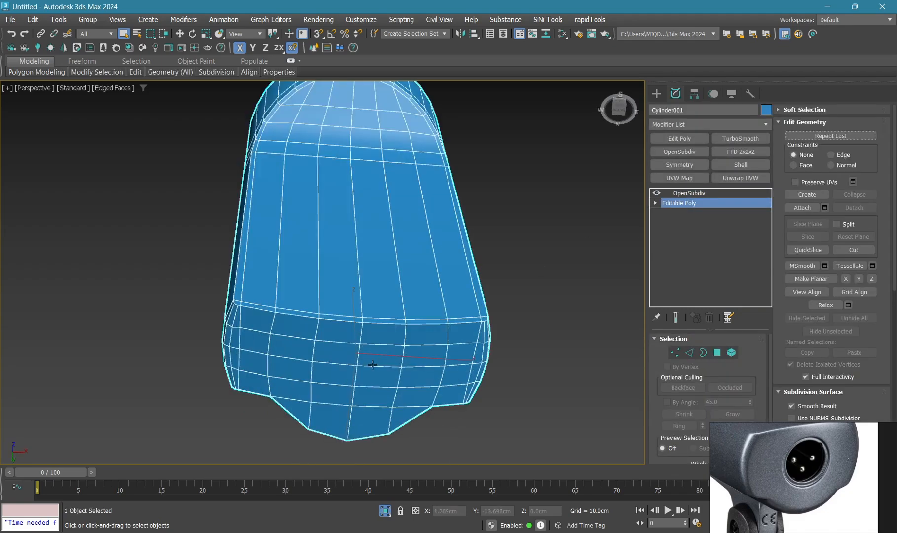
pyautogui.click(358, 353)
pyautogui.keyDown('ctrl'); pyautogui.click(371, 377); pyautogui.keyUp('ctrl')
pyautogui.keyDown('alt'); pyautogui.moveTo(368, 377); pyautogui.dragTo(375, 354, button='middle'); pyautogui.keyUp('alt')
pyautogui.press('g')
pyautogui.moveTo(375, 354); pyautogui.dragTo(386, 322, button='middle')
pyautogui.press('r')
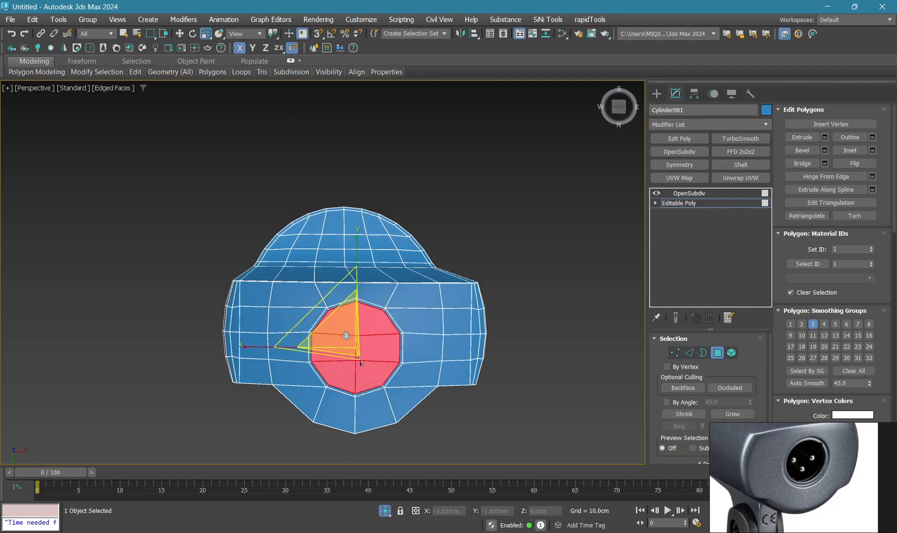
pyautogui.scroll(3, 369, 336)
pyautogui.keyDown('alt'); pyautogui.moveTo(369, 336); pyautogui.dragTo(366, 325, button='middle'); pyautogui.keyUp('alt')
pyautogui.scroll(1, 774, 451)
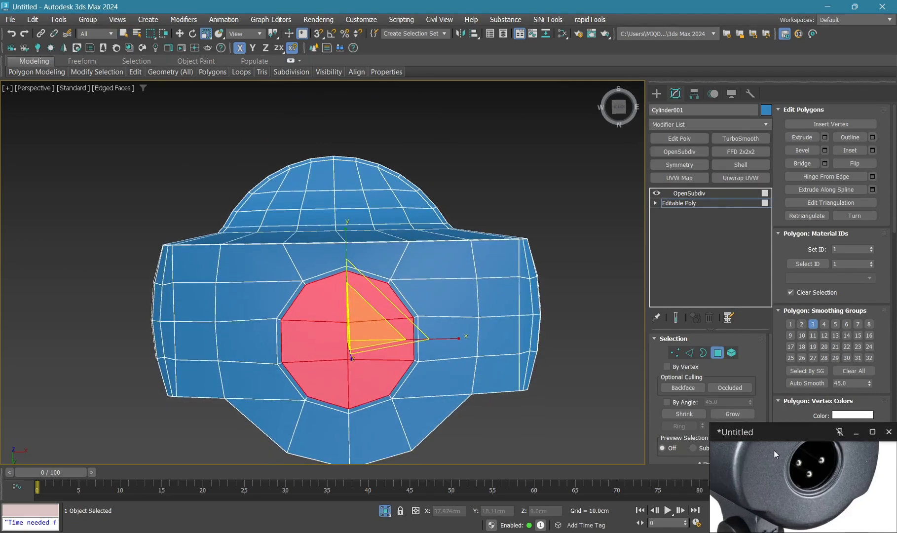
pyautogui.scroll(1, 819, 464)
pyautogui.moveTo(833, 470); pyautogui.dragTo(832, 497, button='middle')
pyautogui.keyDown('alt'); pyautogui.moveTo(452, 394); pyautogui.dragTo(448, 388, button='middle'); pyautogui.keyUp('alt')
pyautogui.hotkey('ctrl', 'z')
# Inset the circular polygons slightly by scaling them inward with the Face constraint
pyautogui.moveTo(358, 327); pyautogui.dragTo(501, 320)
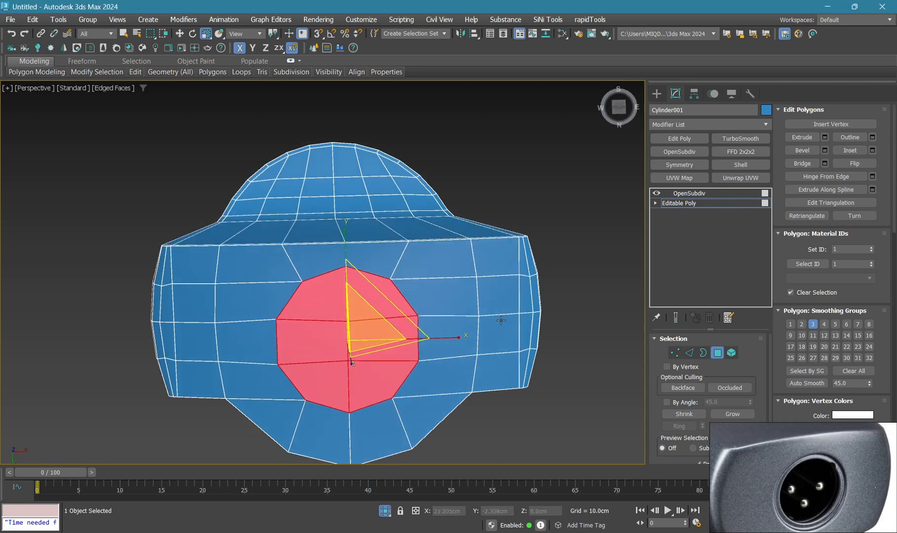
pyautogui.scroll(-5, 866, 292)
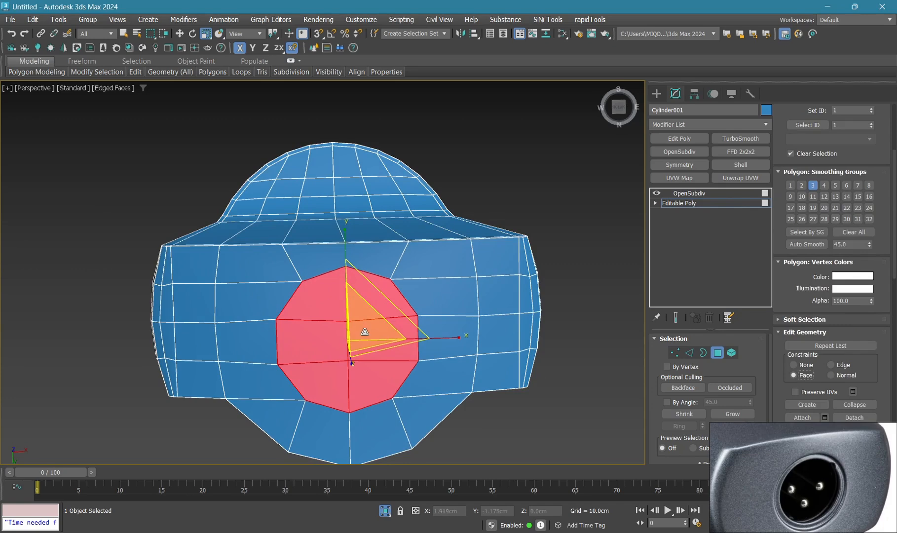
pyautogui.moveTo(365, 331); pyautogui.dragTo(360, 326)
pyautogui.keyDown('alt'); pyautogui.moveTo(360, 327); pyautogui.dragTo(351, 361, button='middle'); pyautogui.keyUp('alt')
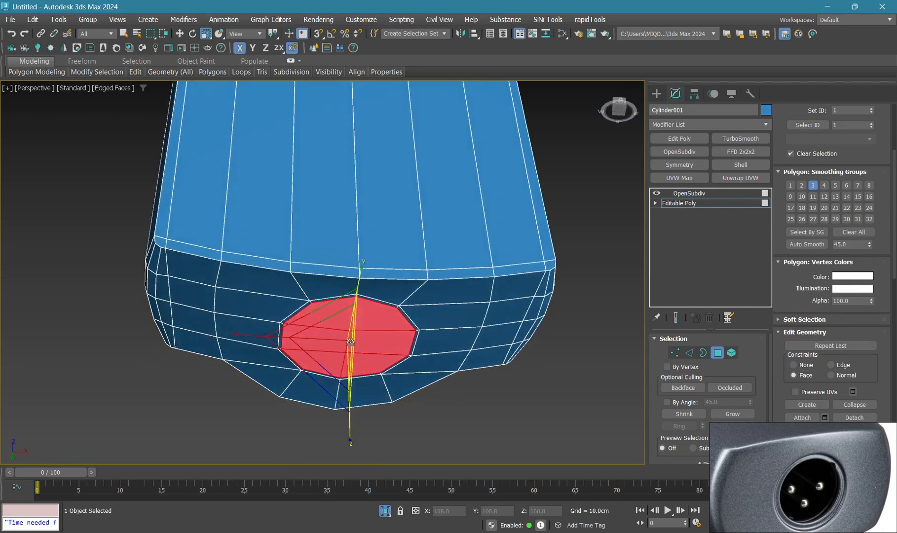
# Remove the constraint and extrude the circular polygons about 1.2 cm into the body along Z
pyautogui.scroll(2, 348, 316)
pyautogui.press('w')
pyautogui.moveTo(349, 298); pyautogui.dragTo(349, 288)
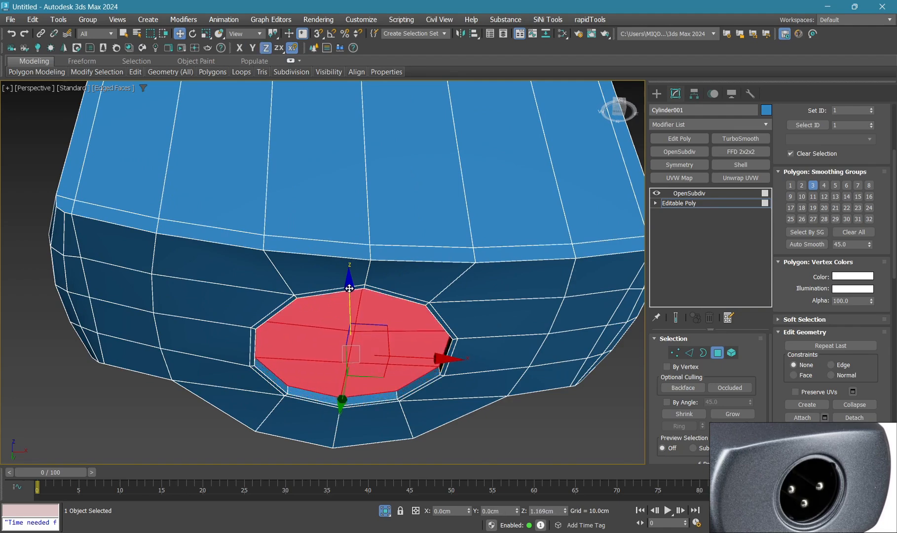
pyautogui.keyDown('alt'); pyautogui.moveTo(355, 340); pyautogui.dragTo(347, 295, button='middle'); pyautogui.keyUp('alt')
pyautogui.scroll(2, 355, 345)
pyautogui.press('r')
pyautogui.keyDown('alt'); pyautogui.moveTo(362, 349); pyautogui.dragTo(354, 318, button='middle'); pyautogui.keyUp('alt')
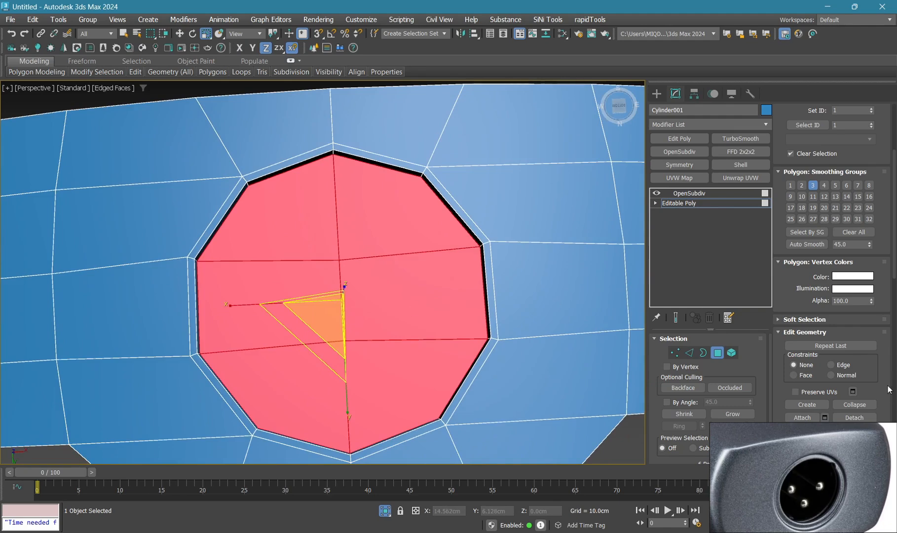
# Inset the circular opening polygons again with the Face constraint, reset the constraint to None, and extrude them slightly along Z
pyautogui.moveTo(339, 317); pyautogui.dragTo(339, 341)
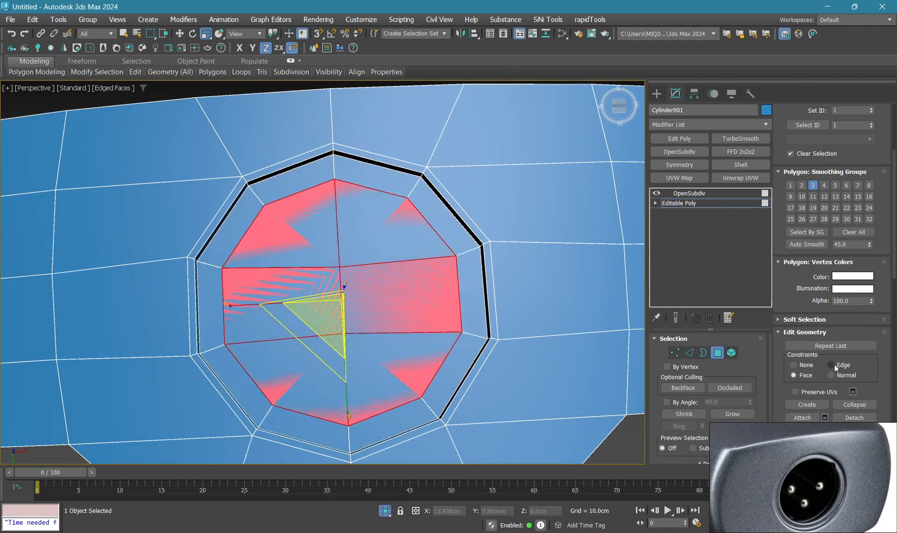
pyautogui.click(795, 365)
pyautogui.keyDown('alt'); pyautogui.moveTo(326, 274); pyautogui.dragTo(331, 366, button='middle'); pyautogui.keyUp('alt')
pyautogui.press('w')
pyautogui.keyDown('alt'); pyautogui.moveTo(337, 257); pyautogui.dragTo(336, 235, button='middle'); pyautogui.keyUp('alt')
pyautogui.moveTo(339, 234); pyautogui.dragTo(339, 213)
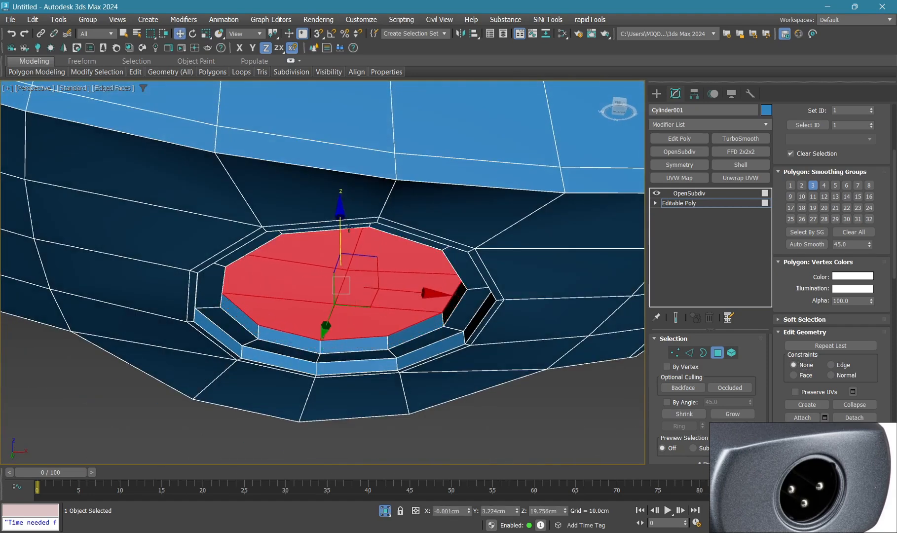
# Extrude the circular polygons deep into the body along Z and inset the recess floor slightly by scaling it inward
pyautogui.scroll(-2, 326, 325)
pyautogui.keyDown('alt'); pyautogui.moveTo(348, 314); pyautogui.dragTo(343, 280, button='middle'); pyautogui.keyUp('alt')
pyautogui.moveTo(342, 280); pyautogui.dragTo(333, 183)
pyautogui.keyDown('alt'); pyautogui.moveTo(333, 184); pyautogui.dragTo(337, 209, button='middle'); pyautogui.keyUp('alt')
pyautogui.press('r')
pyautogui.moveTo(352, 233); pyautogui.dragTo(351, 235)
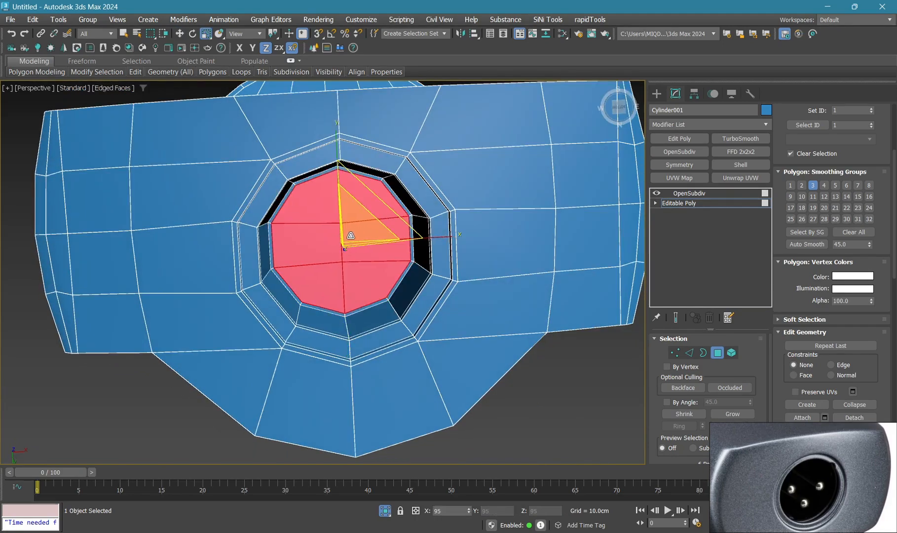
# Insert an edge loop around the recess wall just inside the rim of the connector opening
pyautogui.keyDown('alt'); pyautogui.moveTo(351, 236); pyautogui.dragTo(407, 381, button='middle'); pyautogui.keyUp('alt')
pyautogui.scroll(3, 381, 381)
pyautogui.press('2')
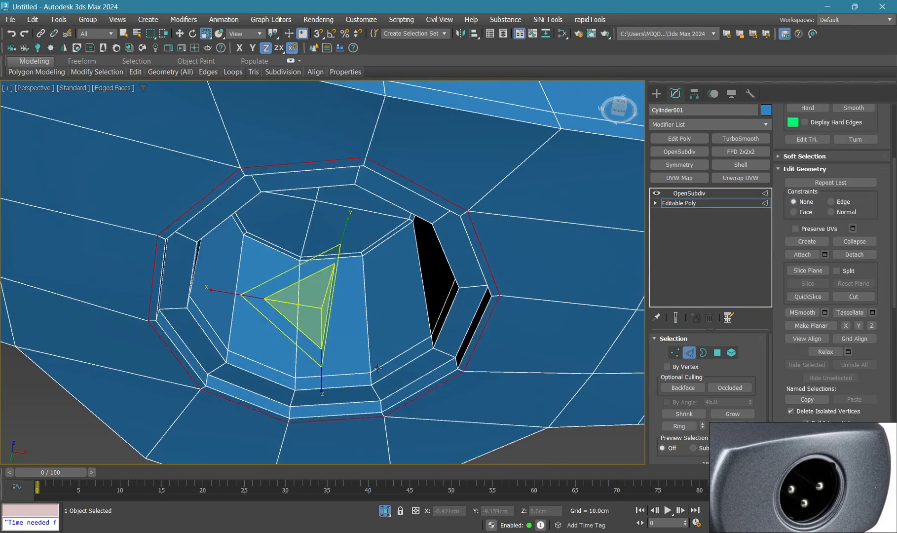
pyautogui.doubleClick(377, 370)
pyautogui.scroll(4, 375, 372)
pyautogui.hotkey('alt', 'c')
pyautogui.click(366, 368)
pyautogui.rightClick(370, 369)
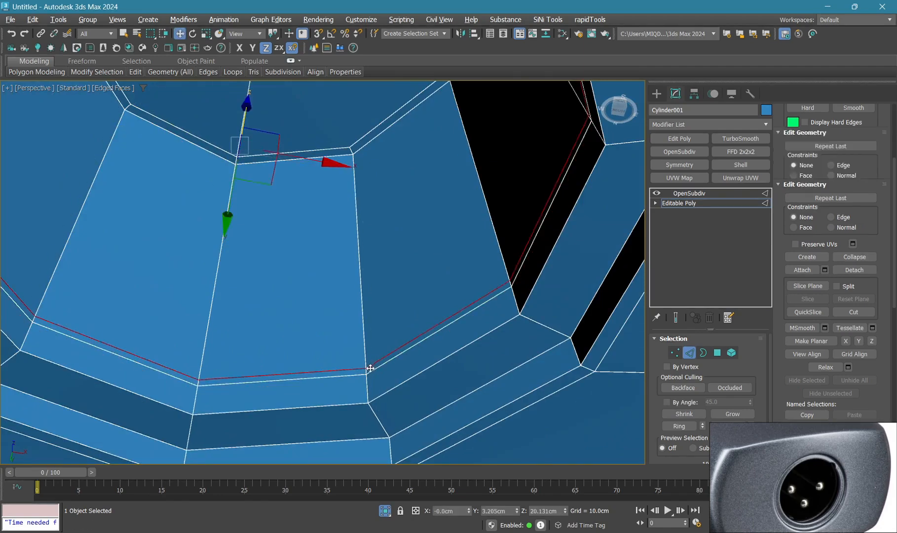
# Select the narrow polygon loop around the recess wall at the rim and delete it
pyautogui.press('4')
pyautogui.press('q')
pyautogui.click(375, 367)
pyautogui.keyDown('shift'); pyautogui.click(361, 371); pyautogui.keyUp('shift')
pyautogui.press('Delete')
pyautogui.scroll(-5, 360, 369)
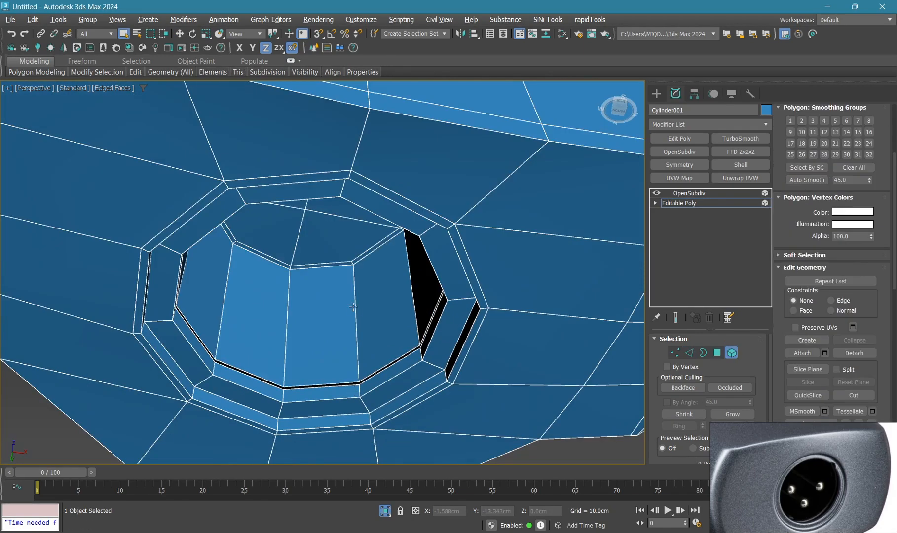
# Select the separated recess element and detach it as the new object Object004
pyautogui.press('5')
pyautogui.click(353, 306)
pyautogui.moveTo(871, 313); pyautogui.dragTo(871, 301)
pyautogui.click(854, 340)
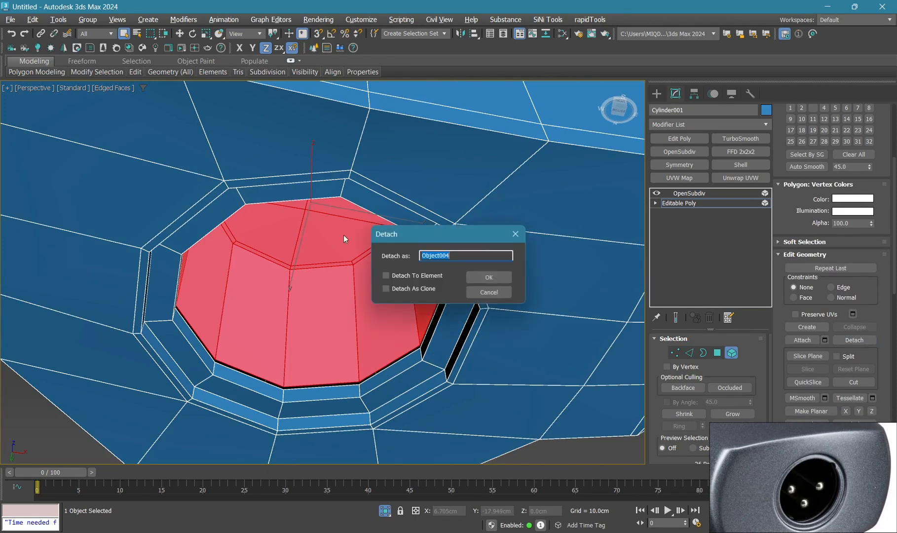
pyautogui.click(500, 278)
# Select the detached recess object and change its wireframe colour to light grey
pyautogui.press('5')
pyautogui.click(390, 296)
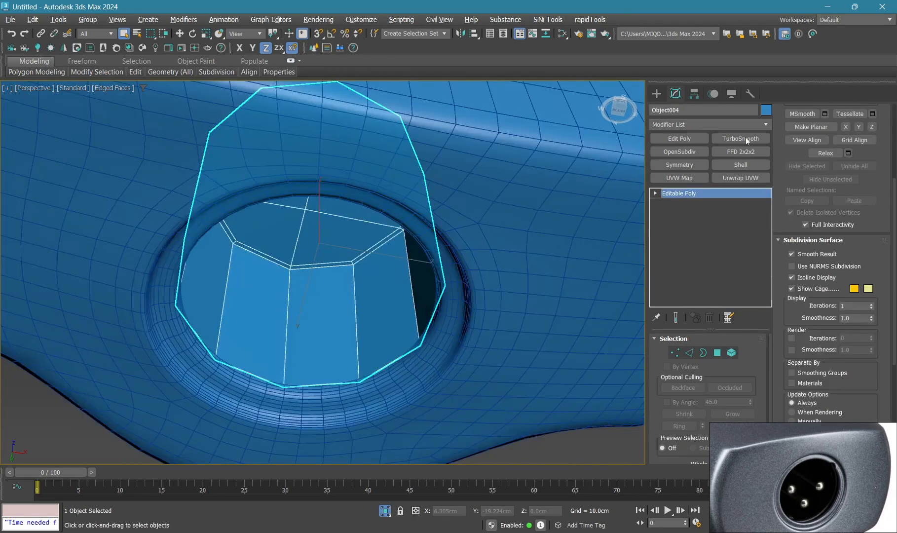
pyautogui.click(767, 109)
pyautogui.click(784, 366)
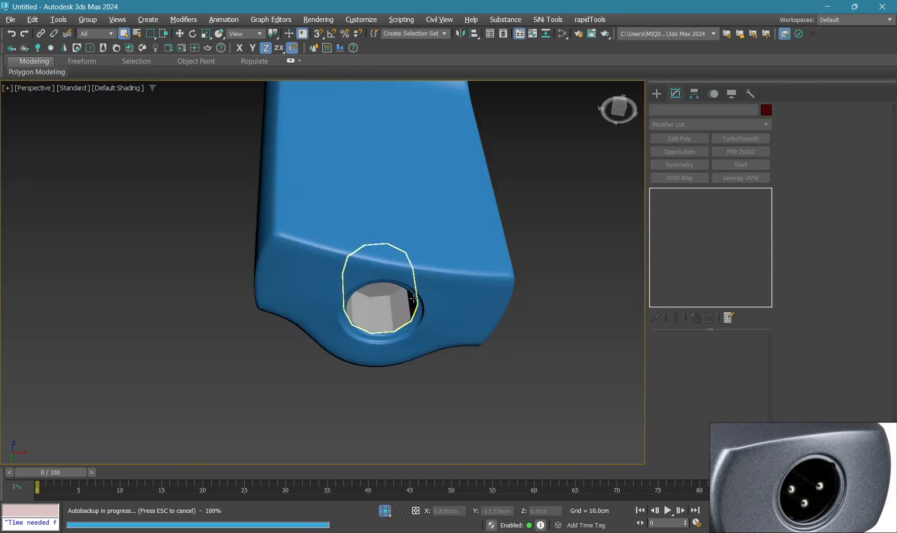
# Apply an OpenSubdiv modifier to the detached recess object with 2 iterations
pyautogui.click(363, 180)
pyautogui.click(686, 151)
pyautogui.moveTo(447, 192); pyautogui.dragTo(452, 267, button='middle')
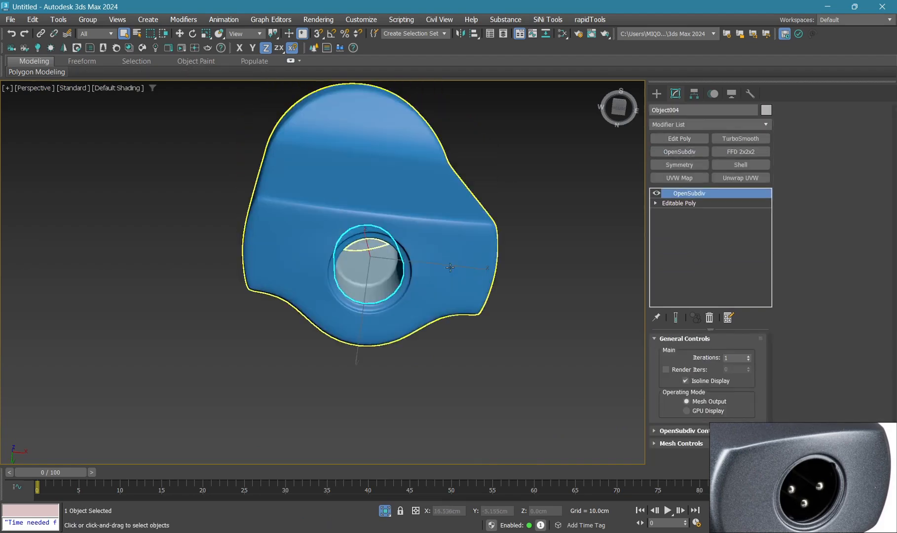
pyautogui.scroll(3, 444, 276)
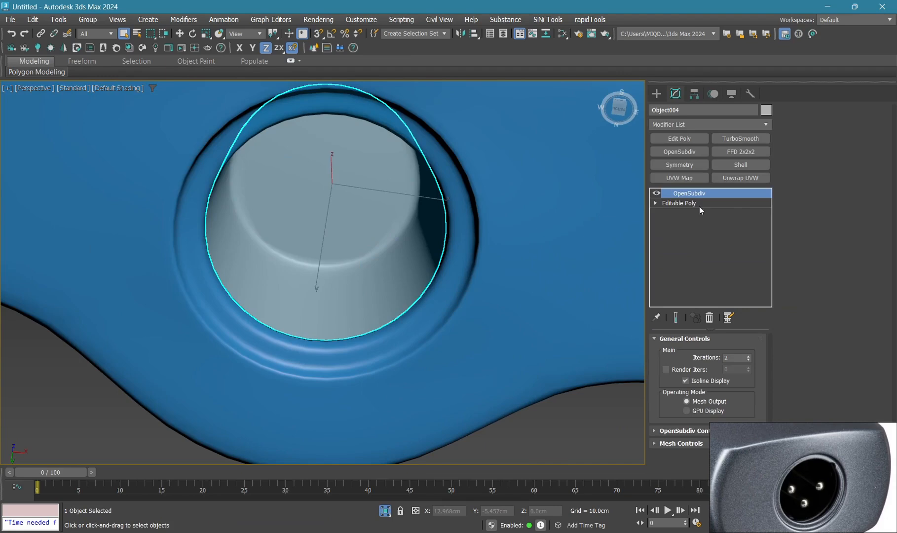
# Adjust the recess object's open border along Z to fit the body's opening, with the smoothed end result shown
pyautogui.click(700, 206)
pyautogui.press('3')
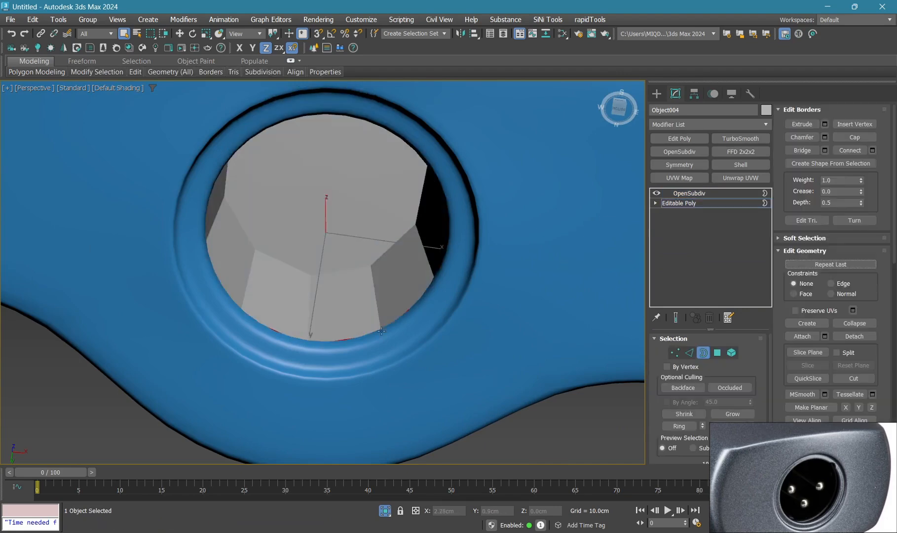
pyautogui.keyDown('alt'); pyautogui.moveTo(390, 292); pyautogui.dragTo(388, 365, button='middle'); pyautogui.keyUp('alt')
pyautogui.scroll(3, 331, 266)
pyautogui.press('w')
pyautogui.keyDown('alt'); pyautogui.moveTo(295, 316); pyautogui.dragTo(295, 294, button='middle'); pyautogui.keyUp('alt')
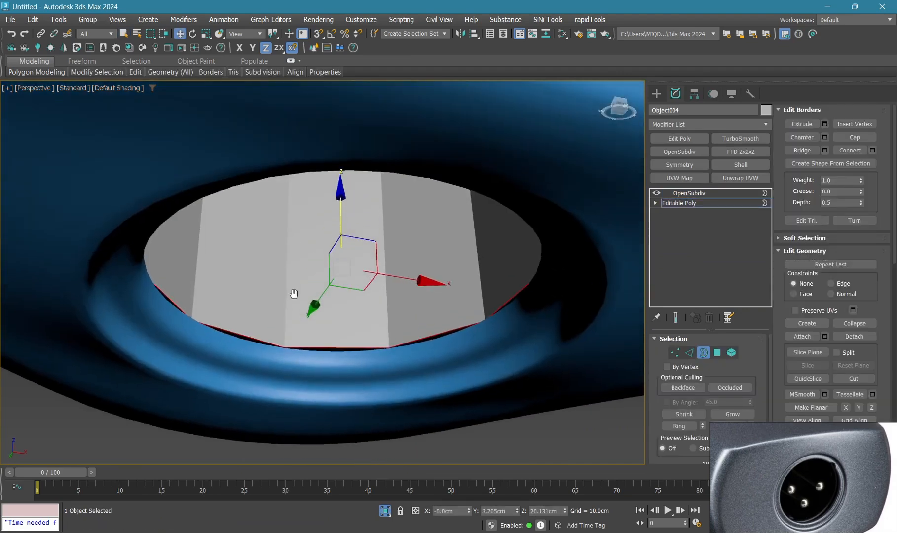
pyautogui.scroll(3, 316, 306)
pyautogui.click(676, 318)
pyautogui.moveTo(339, 167); pyautogui.dragTo(339, 168)
pyautogui.scroll(-5, 388, 291)
pyautogui.keyDown('alt'); pyautogui.moveTo(389, 301); pyautogui.dragTo(365, 250, button='middle'); pyautogui.keyUp('alt')
pyautogui.scroll(-4, 369, 275)
pyautogui.press('3')
pyautogui.scroll(4, 367, 271)
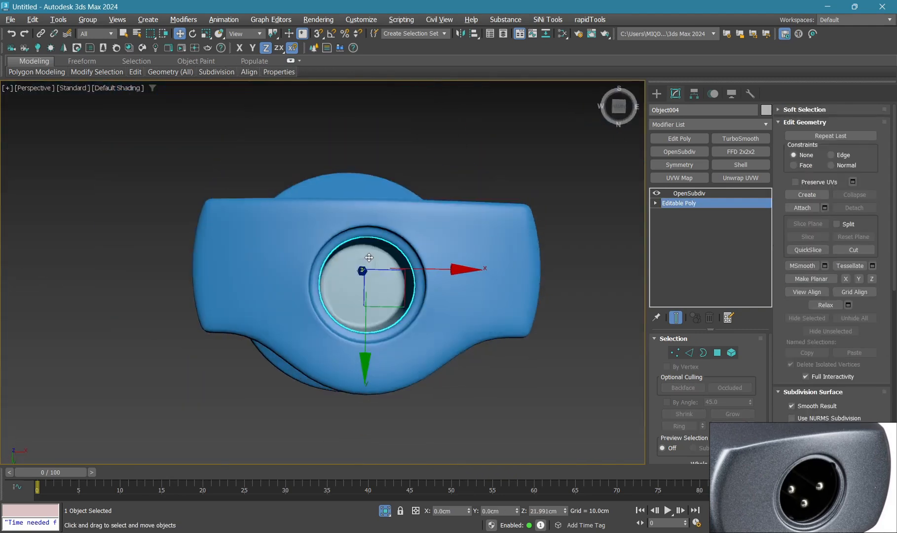
# Draw an AutoGrid cylinder on the recess floor, about 0.64 cm in radius and 7.65 cm high
pyautogui.click(656, 93)
pyautogui.click(679, 196)
pyautogui.click(695, 154)
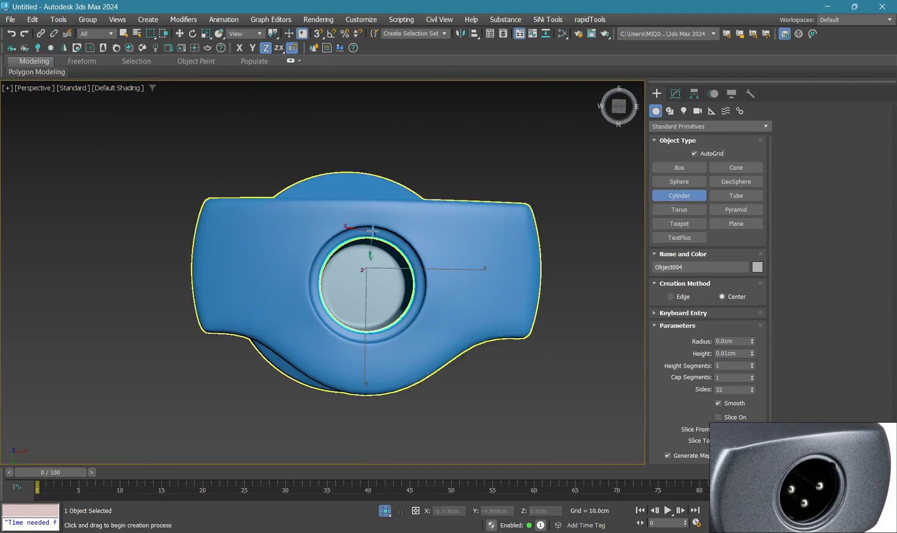
pyautogui.scroll(3, 331, 295)
pyautogui.moveTo(340, 298); pyautogui.dragTo(338, 299)
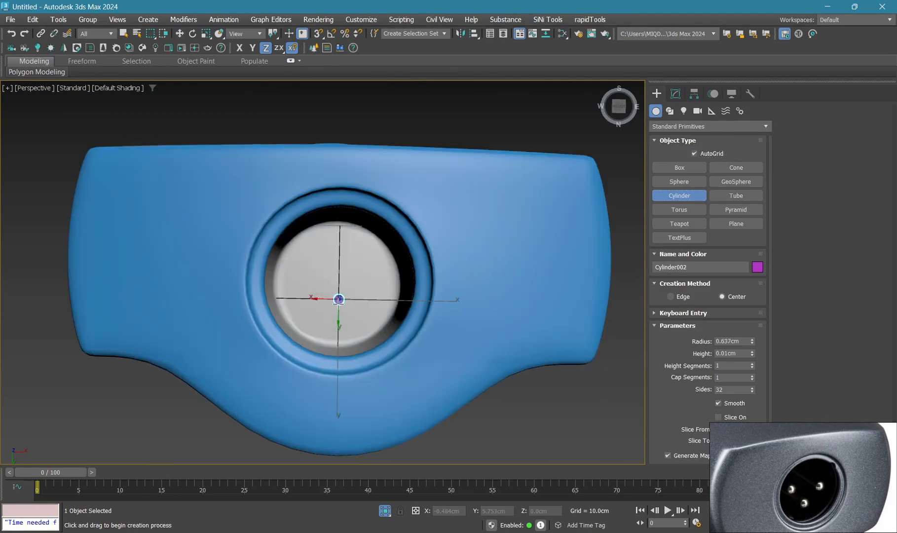
pyautogui.click(282, 243)
pyautogui.keyDown('alt'); pyautogui.moveTo(312, 283); pyautogui.dragTo(318, 320, button='middle'); pyautogui.keyUp('alt')
# Align the cylinder to the recess object centre to centre in X position only, and shift it slightly along Y
pyautogui.press('w')
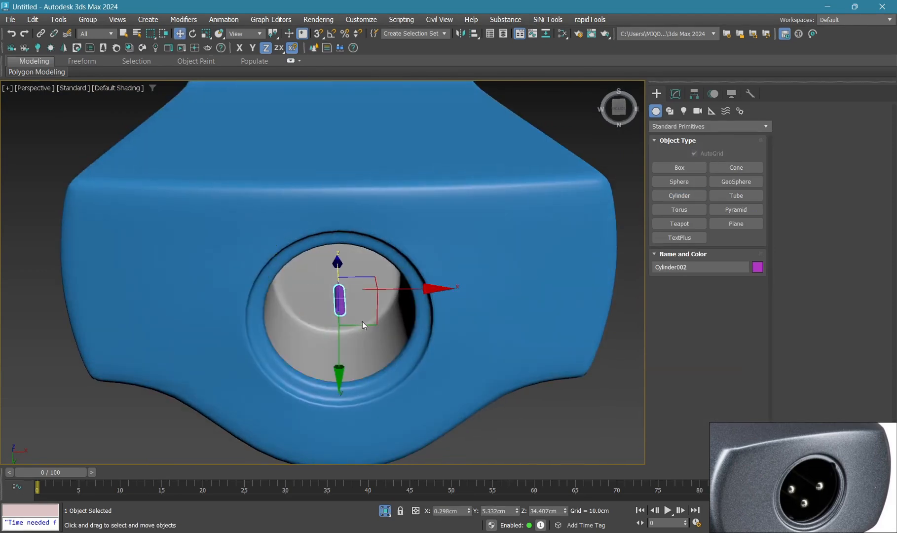
pyautogui.press('1')
pyautogui.hotkey('alt', 'a')
pyautogui.click(365, 313)
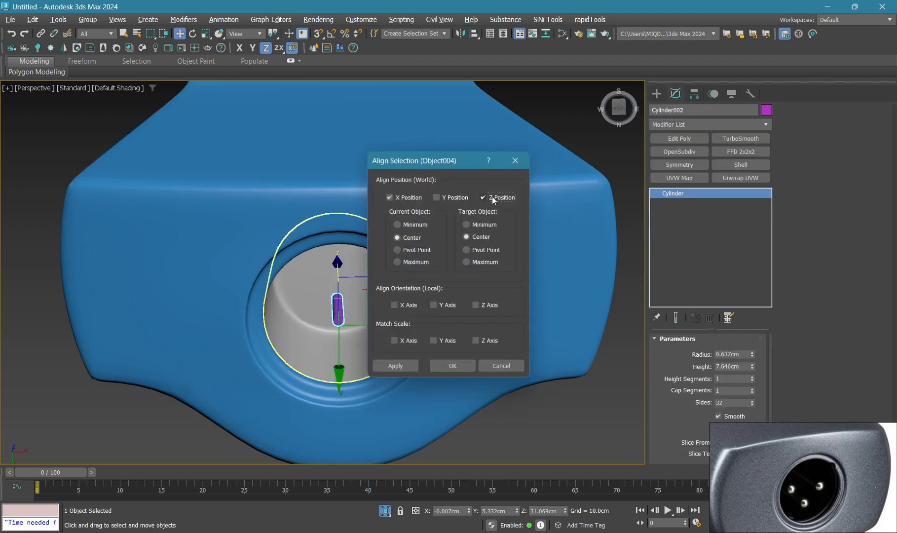
pyautogui.click(453, 365)
pyautogui.keyDown('alt'); pyautogui.moveTo(395, 361); pyautogui.dragTo(364, 364, button='middle'); pyautogui.keyUp('alt')
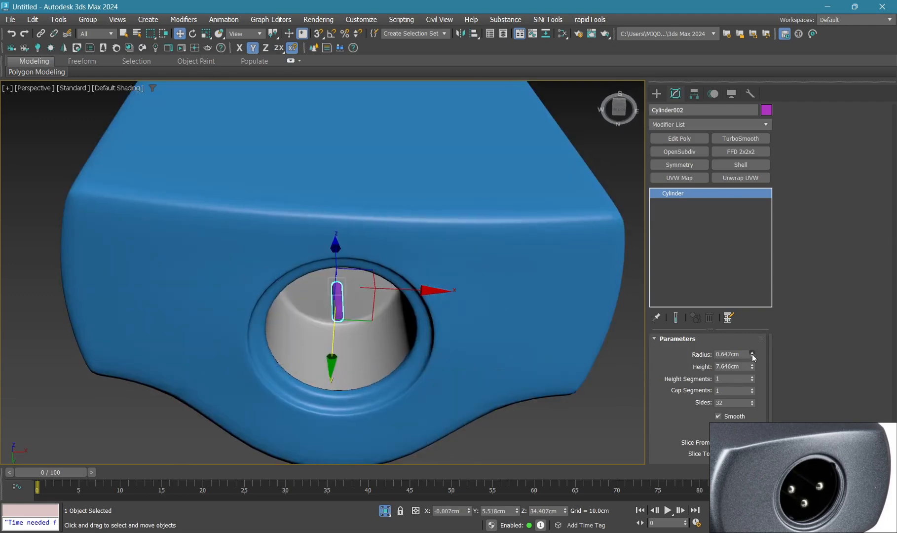
# Set the pin cylinder's radius to 1.047 cm and its height to 13.702 cm
pyautogui.moveTo(751, 365); pyautogui.dragTo(751, 349)
pyautogui.keyDown('alt'); pyautogui.moveTo(416, 302); pyautogui.dragTo(416, 336, button='middle'); pyautogui.keyUp('alt')
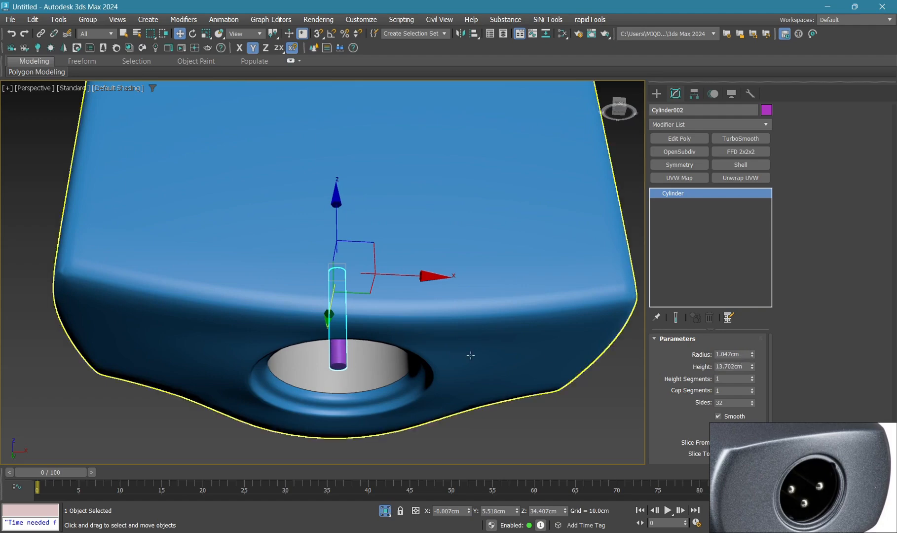
pyautogui.moveTo(346, 370)
pyautogui.keyDown('alt'); pyautogui.mouseDown(button='middle')
pyautogui.moveTo(339, 309)
pyautogui.moveTo(347, 309)
pyautogui.mouseUp(button='middle'); pyautogui.keyUp('alt')
pyautogui.scroll(3, 338, 308)
pyautogui.scroll(-3, 339, 302)
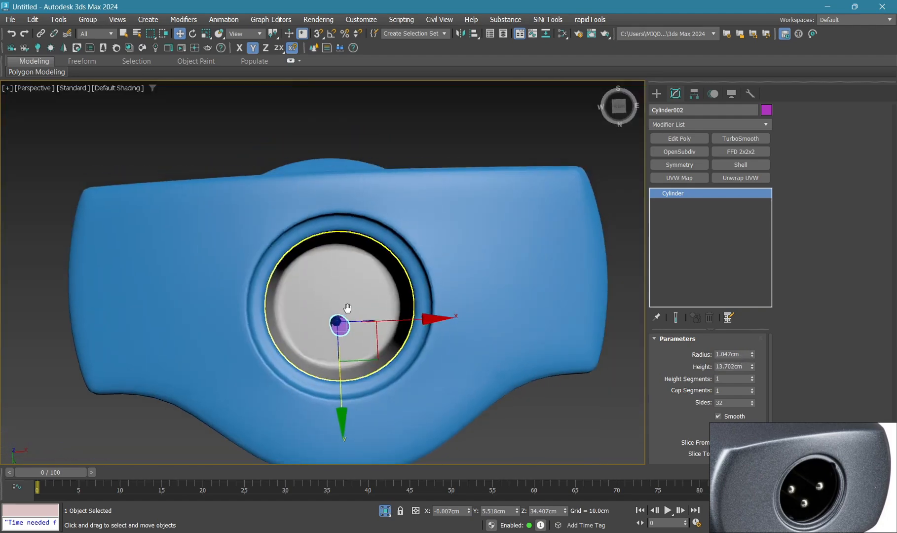
# Add an Edit Poly modifier to the pin, inset its outer end cap by scaling, and collapse the inner polygon to its centre
pyautogui.keyDown('alt'); pyautogui.moveTo(349, 276); pyautogui.dragTo(338, 307, button='middle'); pyautogui.keyUp('alt')
pyautogui.scroll(4, 339, 307)
pyautogui.press('F4')
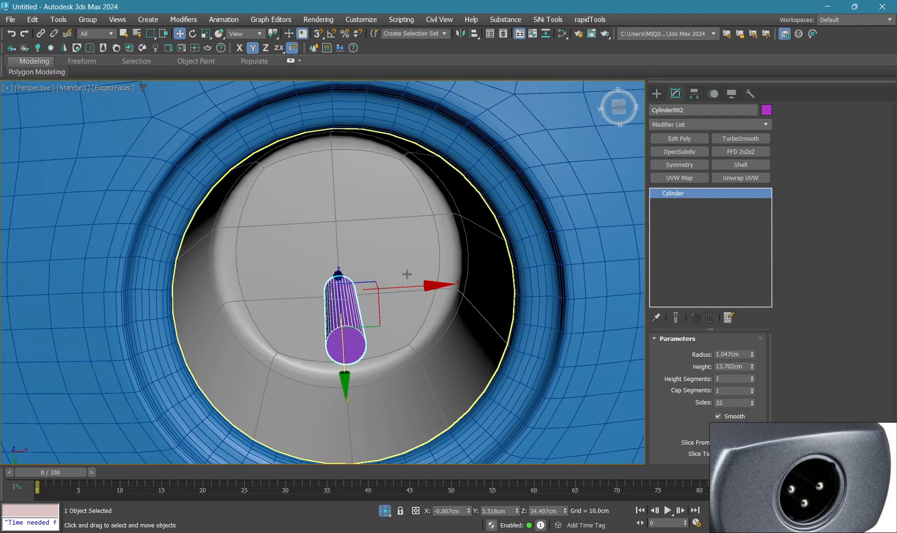
pyautogui.click(699, 142)
pyautogui.press('4')
pyautogui.click(345, 346)
pyautogui.scroll(5, 345, 346)
pyautogui.press('r')
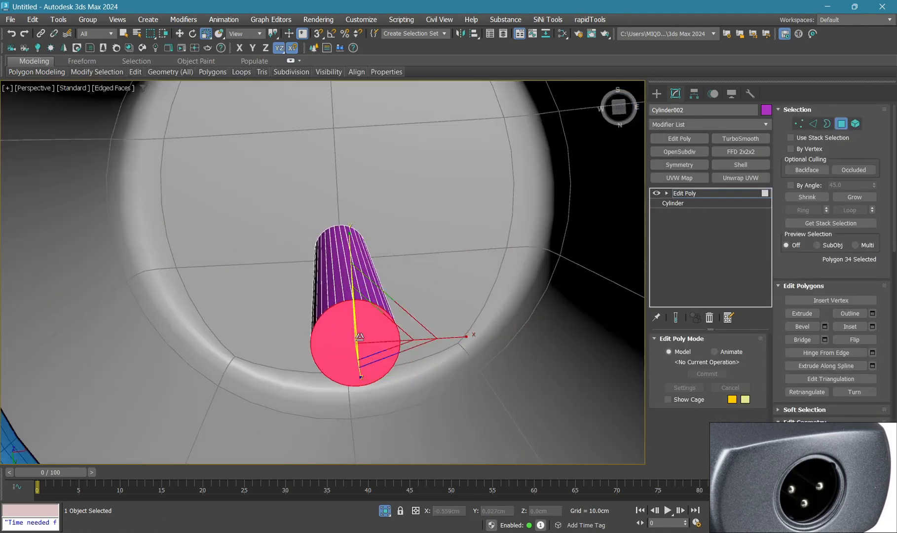
pyautogui.keyDown('shift'); pyautogui.moveTo(376, 334); pyautogui.dragTo(373, 348); pyautogui.keyUp('shift')
pyautogui.scroll(-4, 844, 265)
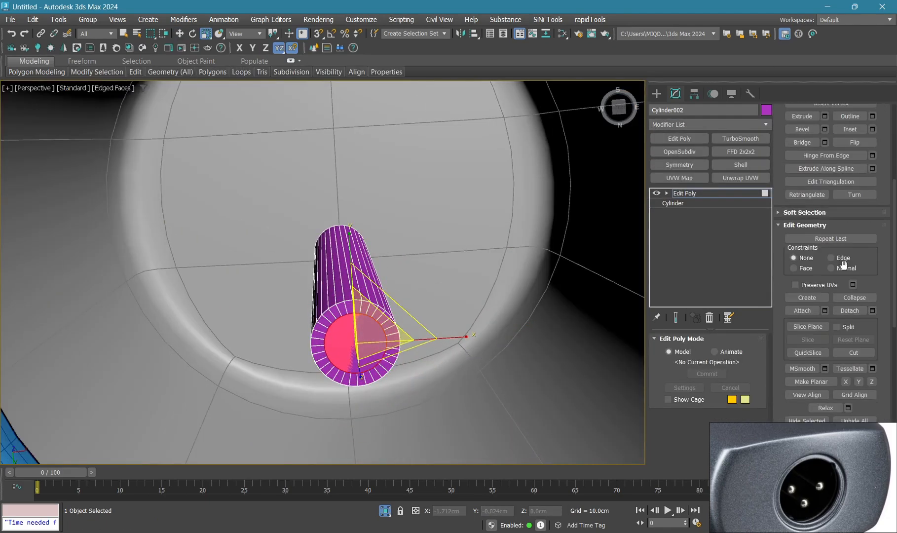
pyautogui.click(852, 300)
# Select the circular edge loop around the pin's outer end and chamfer it slightly
pyautogui.press('2')
pyautogui.press('q')
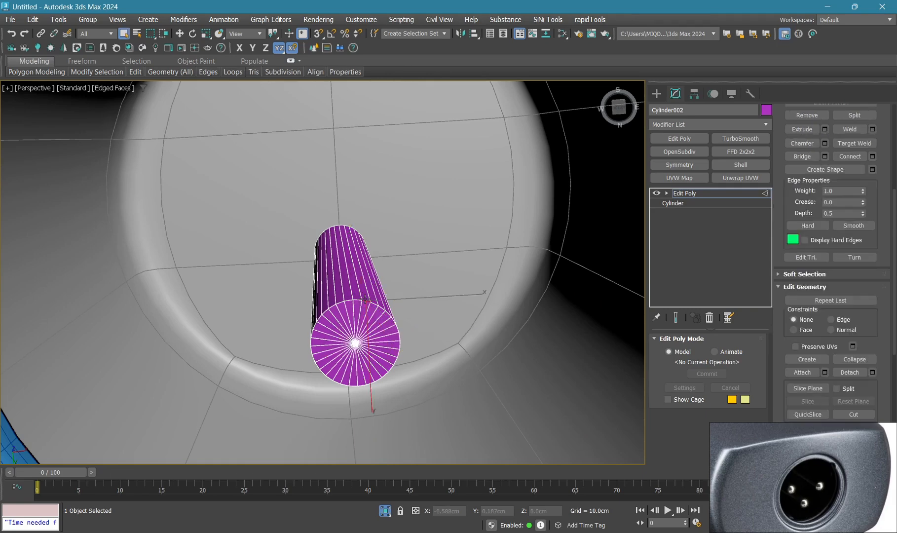
pyautogui.doubleClick(365, 299)
pyautogui.keyDown('alt'); pyautogui.moveTo(463, 290); pyautogui.dragTo(468, 327, button='middle'); pyautogui.keyUp('alt')
pyautogui.rightClick(463, 301)
pyautogui.click(383, 359)
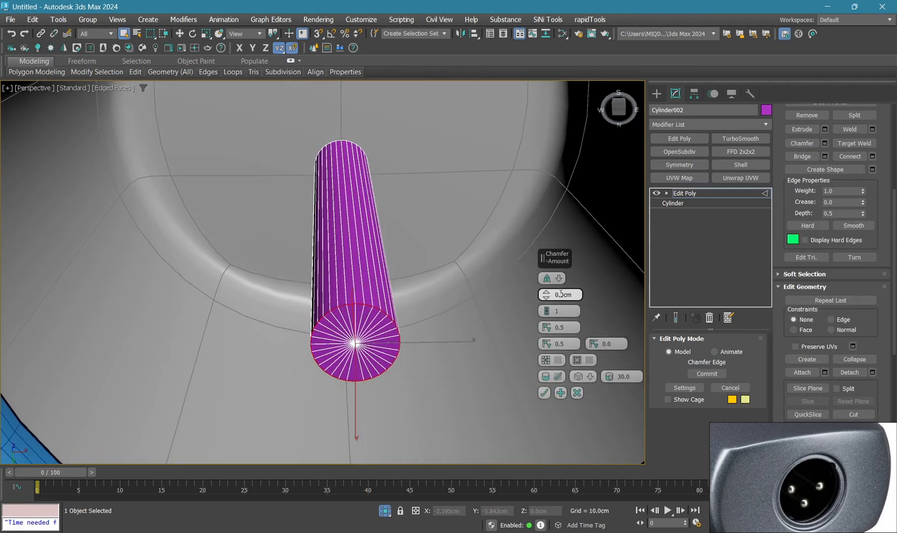
pyautogui.moveTo(549, 295); pyautogui.dragTo(547, 302)
pyautogui.scroll(-4, 475, 342)
pyautogui.click(544, 393)
pyautogui.press('2')
# Clone the pin as an instance placed diagonally beside the first one inside the connector recess
pyautogui.scroll(-2, 395, 313)
pyautogui.moveTo(395, 312)
pyautogui.keyDown('alt'); pyautogui.mouseDown(button='middle')
pyautogui.moveTo(389, 304)
pyautogui.moveTo(326, 327)
pyautogui.moveTo(335, 345)
pyautogui.mouseUp(button='middle'); pyautogui.keyUp('alt')
pyautogui.press('w')
pyautogui.moveTo(370, 350)
pyautogui.keyDown('shift'); pyautogui.mouseDown()
pyautogui.moveTo(379, 327)
pyautogui.moveTo(402, 321)
pyautogui.mouseUp(); pyautogui.keyUp('shift')
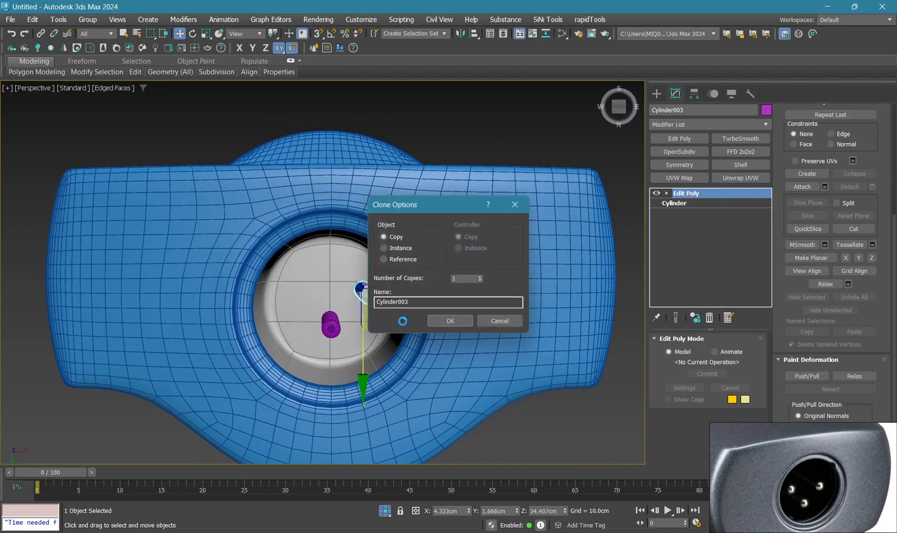
pyautogui.click(408, 249)
pyautogui.click(450, 321)
# Clone the second pin as another instance and set its X position to -4.323 cm
pyautogui.moveTo(366, 292); pyautogui.dragTo(371, 289, button='middle')
pyautogui.keyDown('shift'); pyautogui.moveTo(371, 288); pyautogui.dragTo(373, 290); pyautogui.keyUp('shift')
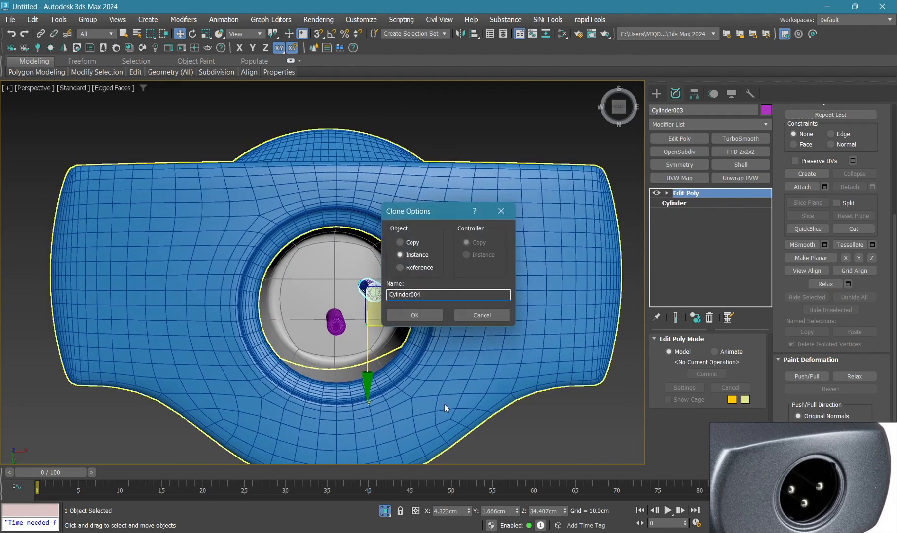
pyautogui.click(415, 316)
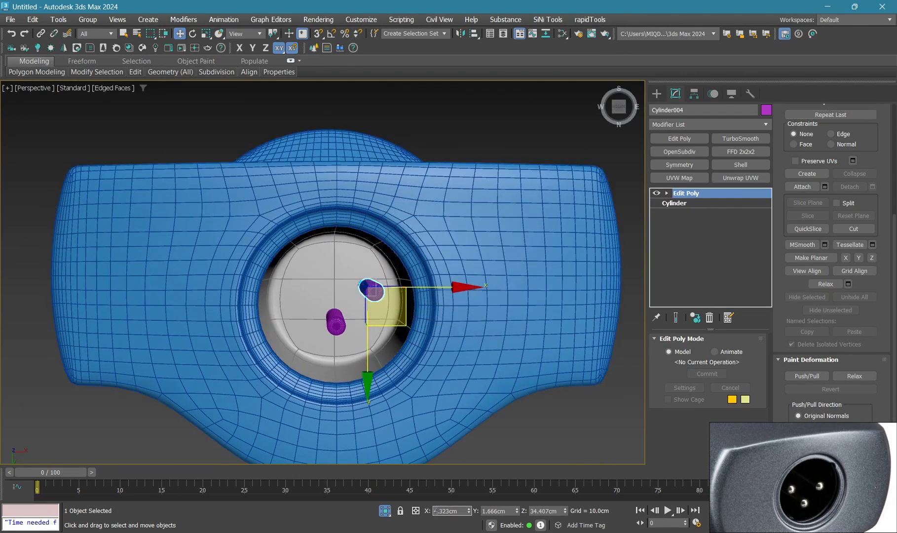
pyautogui.write('-')
pyautogui.press('Return')
# Hide the edged faces and inspect the microphone body and connector from below, the side and above
pyautogui.scroll(-4, 286, 307)
pyautogui.click(445, 370)
pyautogui.press('F4')
pyautogui.keyDown('alt'); pyautogui.moveTo(336, 266); pyautogui.dragTo(353, 247, button='middle'); pyautogui.keyUp('alt')
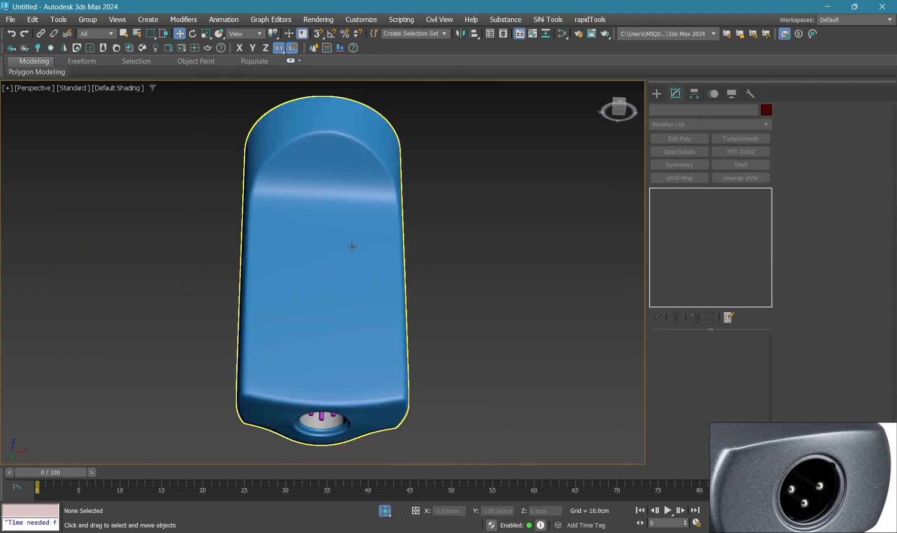
pyautogui.keyDown('alt'); pyautogui.moveTo(381, 173); pyautogui.dragTo(388, 225, button='middle'); pyautogui.keyUp('alt')
pyautogui.click(388, 225)
pyautogui.keyDown('alt'); pyautogui.moveTo(420, 181); pyautogui.dragTo(415, 198, button='middle'); pyautogui.keyUp('alt')
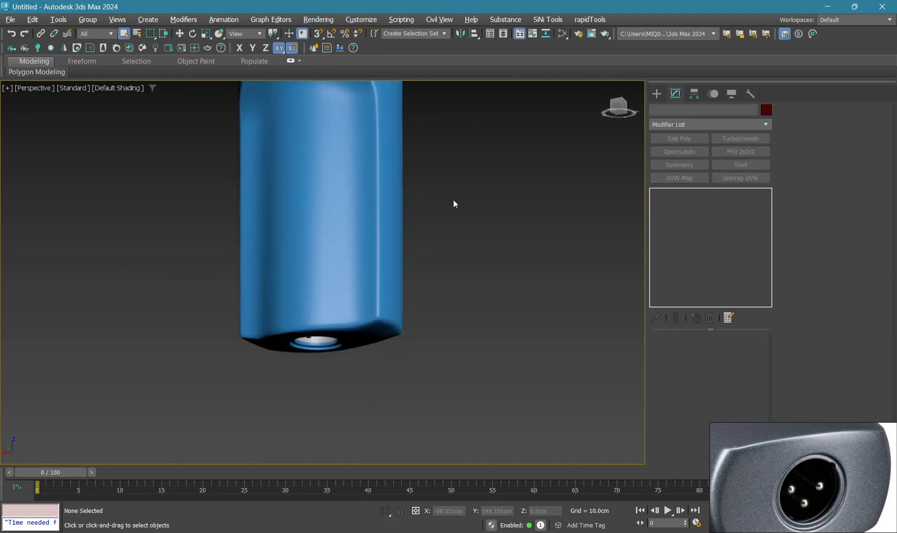
pyautogui.moveTo(454, 200); pyautogui.dragTo(345, 291, button='middle')
pyautogui.click(426, 134)
pyautogui.click(471, 224)
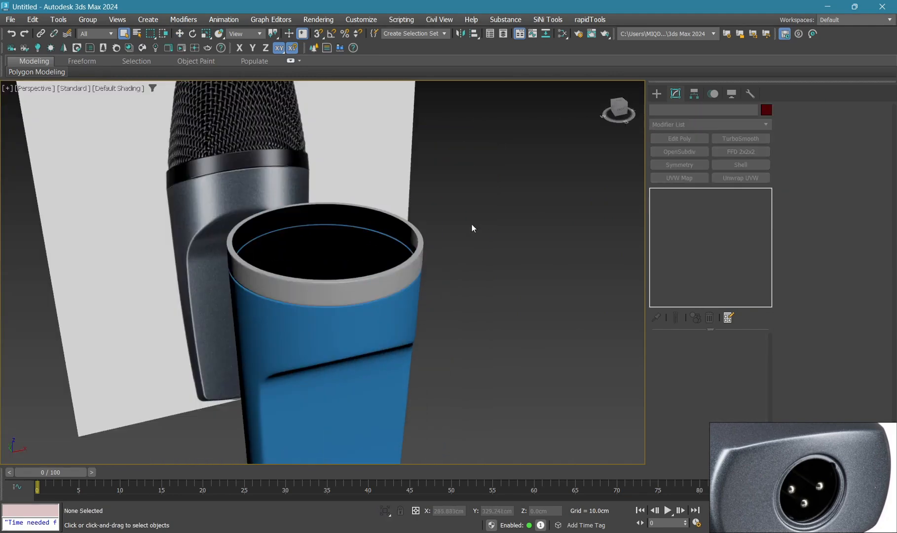
# Unhide the grille object and select its top open border in the Front view
pyautogui.rightClick(472, 225)
pyautogui.click(502, 170)
pyautogui.click(341, 198)
pyautogui.press('f')
pyautogui.press('F3')
pyautogui.moveTo(390, 198); pyautogui.dragTo(406, 462, button='middle')
pyautogui.scroll(2, 387, 253)
pyautogui.press('3')
pyautogui.click(402, 217)
# Extrude the grille's top border inward by scaling and collapse it to the centre to close the top
pyautogui.press('r')
pyautogui.hotkey('alt', 'w')
pyautogui.moveTo(388, 286); pyautogui.dragTo(400, 334, button='middle')
pyautogui.hotkey('alt', 'w')
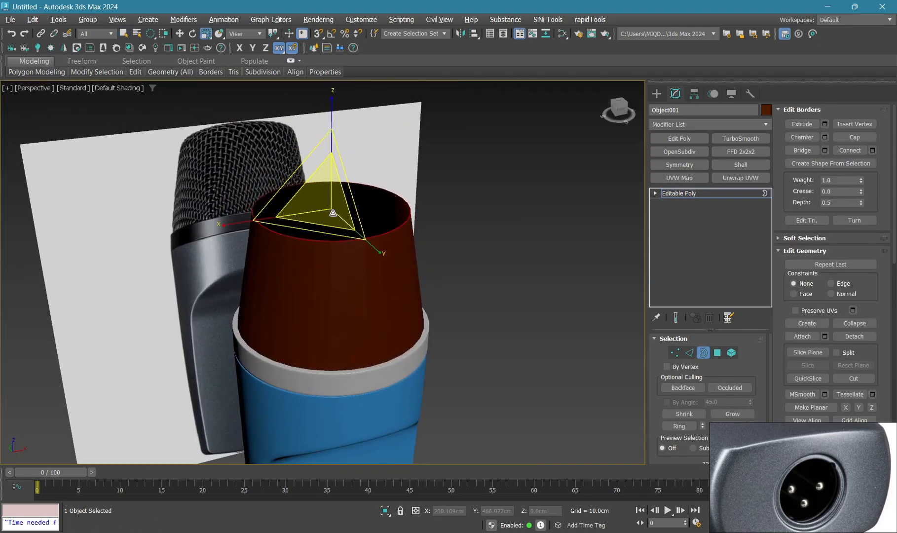
pyautogui.keyDown('shift'); pyautogui.moveTo(333, 213); pyautogui.dragTo(331, 219); pyautogui.keyUp('shift')
pyautogui.press('F4')
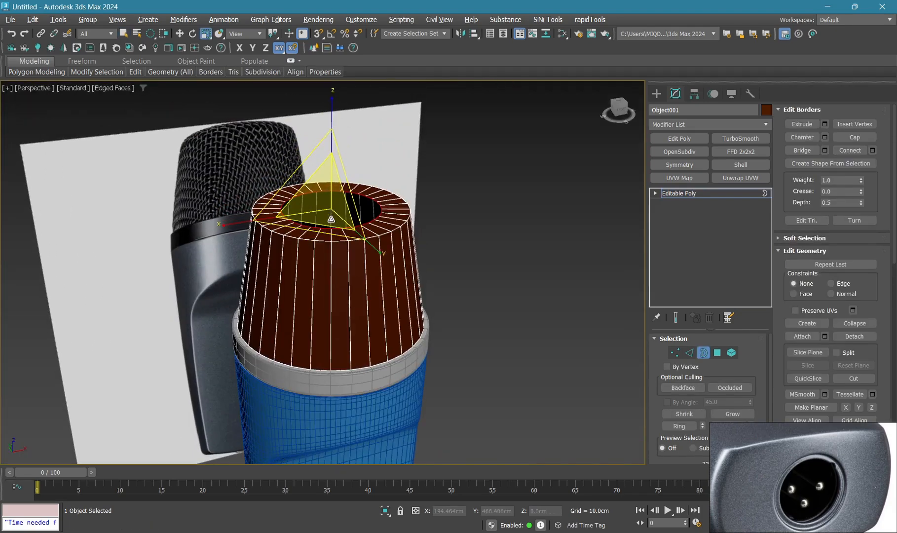
pyautogui.click(855, 323)
# Chamfer the grille's top rim edge by 6.513 cm with 3 segments, matching the rounded top in the front reference
pyautogui.press('2')
pyautogui.press('q')
pyautogui.scroll(2, 399, 252)
pyautogui.press('f')
pyautogui.moveTo(435, 209); pyautogui.dragTo(396, 228, button='middle')
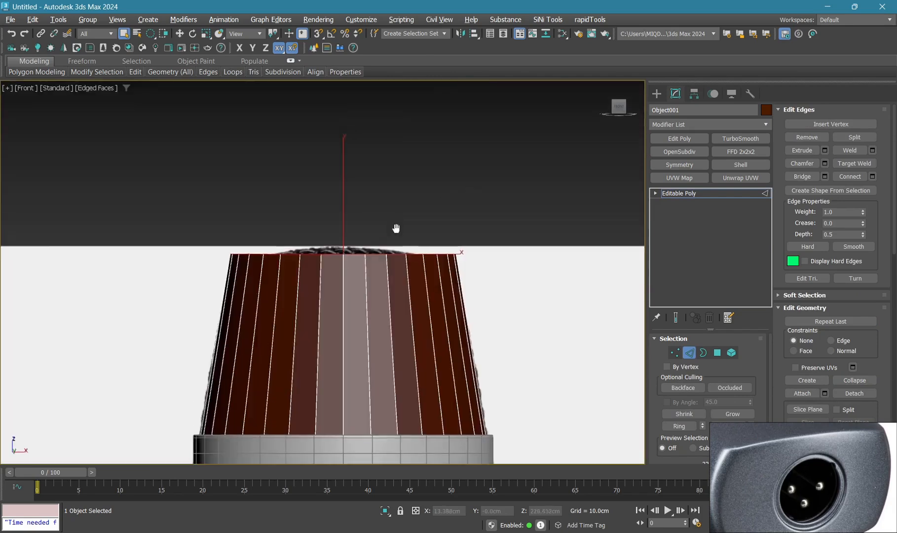
pyautogui.scroll(1, 444, 268)
pyautogui.rightClick(466, 216)
pyautogui.click(367, 286)
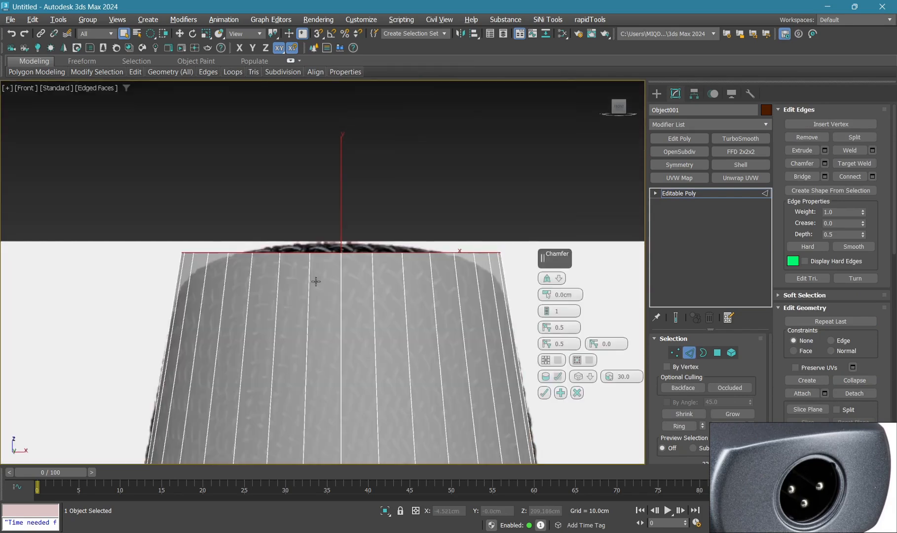
pyautogui.moveTo(546, 294)
pyautogui.mouseDown()
pyautogui.moveTo(547, 286)
pyautogui.moveTo(546, 308)
pyautogui.mouseUp()
pyautogui.moveTo(522, 304); pyautogui.dragTo(525, 277, button='middle')
pyautogui.moveTo(546, 297); pyautogui.dragTo(546, 291)
pyautogui.scroll(-5, 813, 507)
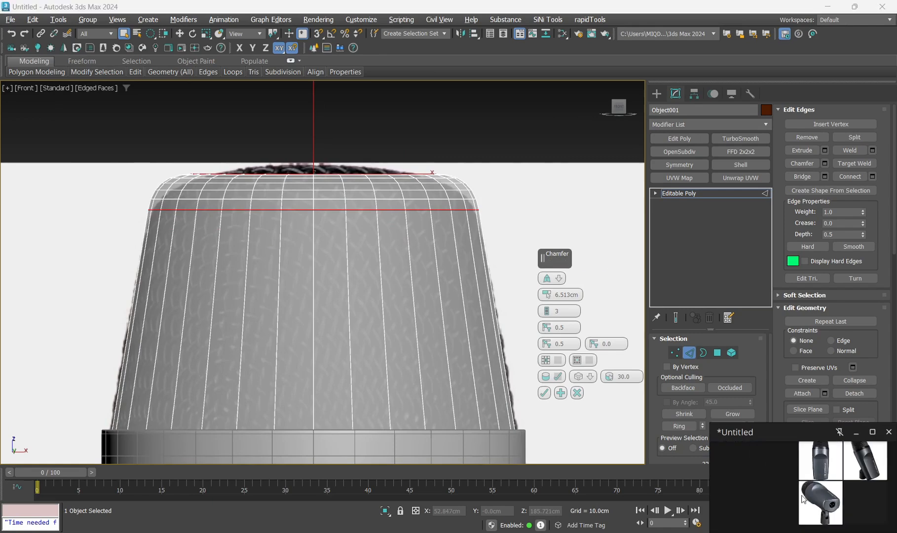
pyautogui.scroll(7, 821, 461)
pyautogui.moveTo(471, 331); pyautogui.dragTo(457, 331, button='middle')
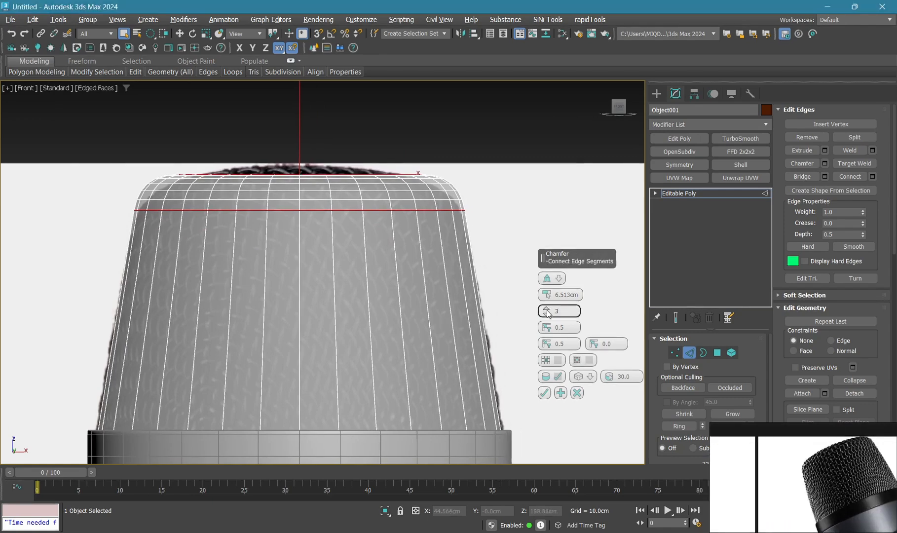
pyautogui.click(544, 393)
# Raise the chamfered top vertices of the grille slightly along Z and return to object level
pyautogui.press('1')
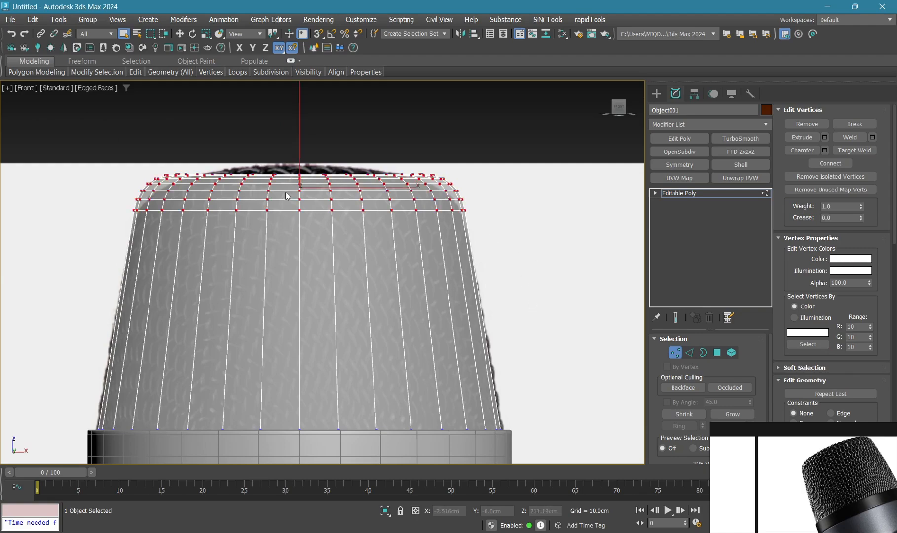
pyautogui.press('w')
pyautogui.moveTo(299, 114); pyautogui.dragTo(299, 113)
pyautogui.press('p')
pyautogui.hotkey('alt', 'x')
pyautogui.scroll(-2, 299, 212)
pyautogui.moveTo(304, 223); pyautogui.dragTo(294, 218, button='middle')
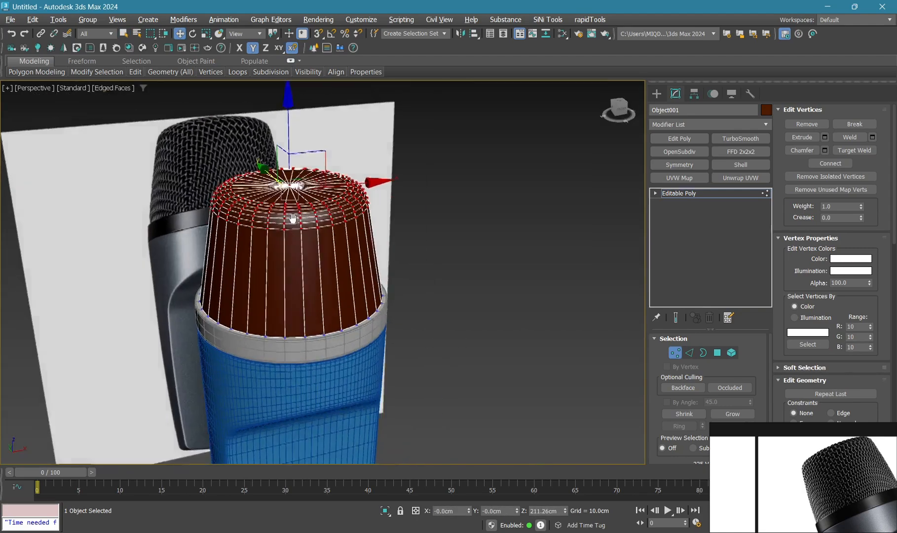
pyautogui.scroll(-1, 293, 218)
pyautogui.hotkey('alt', 'x')
pyautogui.hotkey('alt', 'x')
pyautogui.scroll(-2, 334, 224)
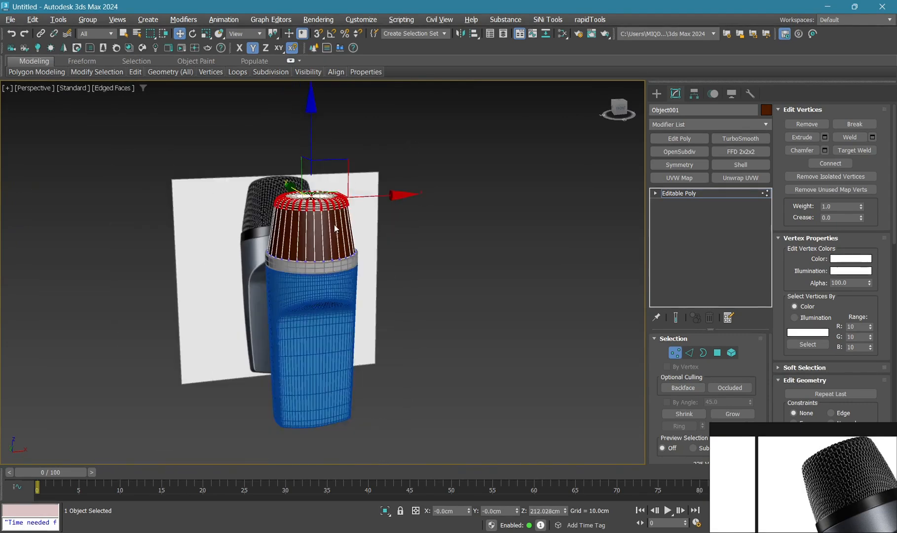
pyautogui.press('1')
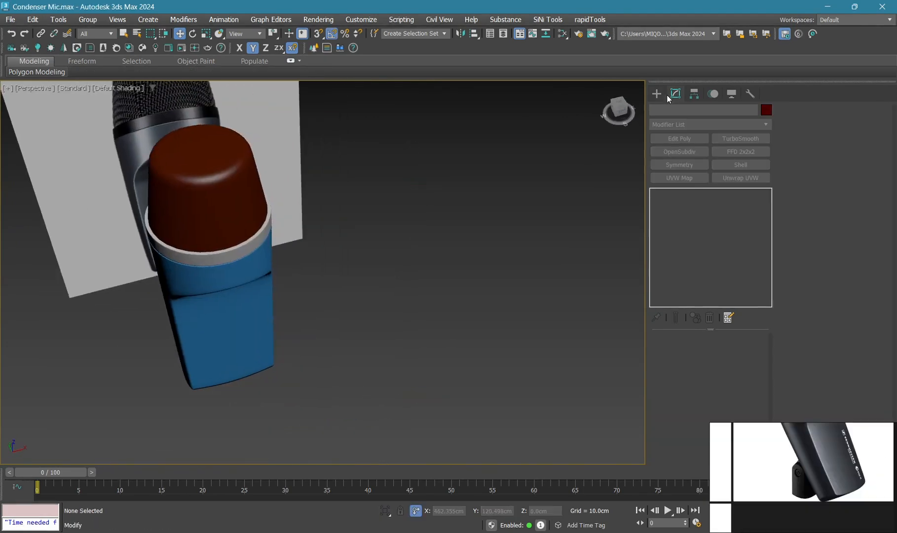
# Clone the grille object and place the clone beside the microphone along the X axis
pyautogui.click(658, 93)
pyautogui.click(724, 255)
pyautogui.rightClick(468, 256)
pyautogui.click(240, 200)
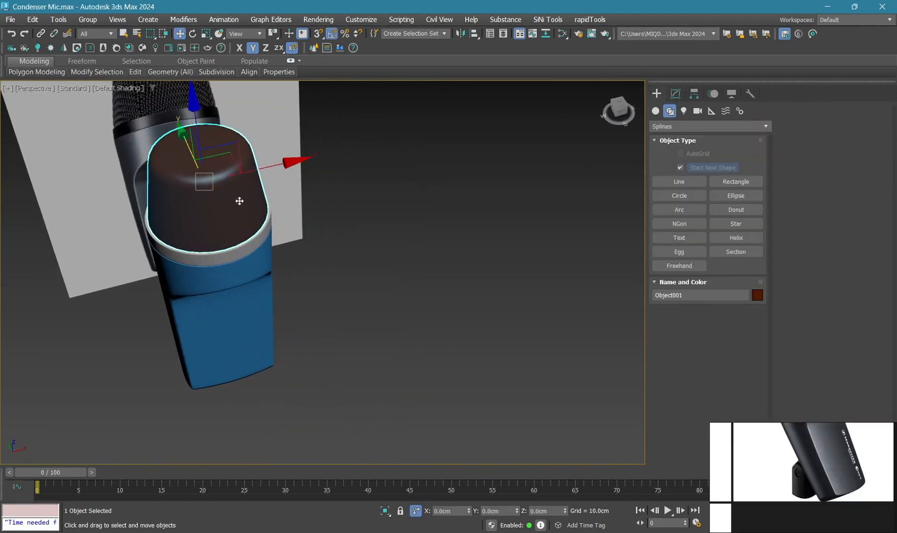
pyautogui.moveTo(240, 201); pyautogui.dragTo(251, 235, button='middle')
pyautogui.keyDown('shift'); pyautogui.moveTo(247, 227); pyautogui.dragTo(455, 172); pyautogui.keyUp('shift')
pyautogui.press('Return')
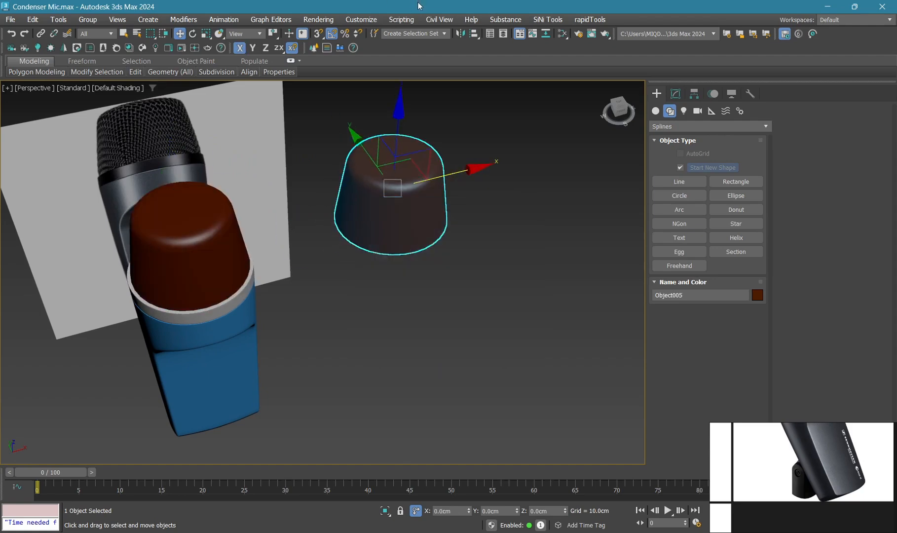
# Apply a UVW Mapping Clear modifier to the cloned grille
pyautogui.moveTo(426, 267); pyautogui.dragTo(402, 284, button='middle')
pyautogui.press('2')
pyautogui.press('2')
pyautogui.click(691, 124)
pyautogui.write('UVW')
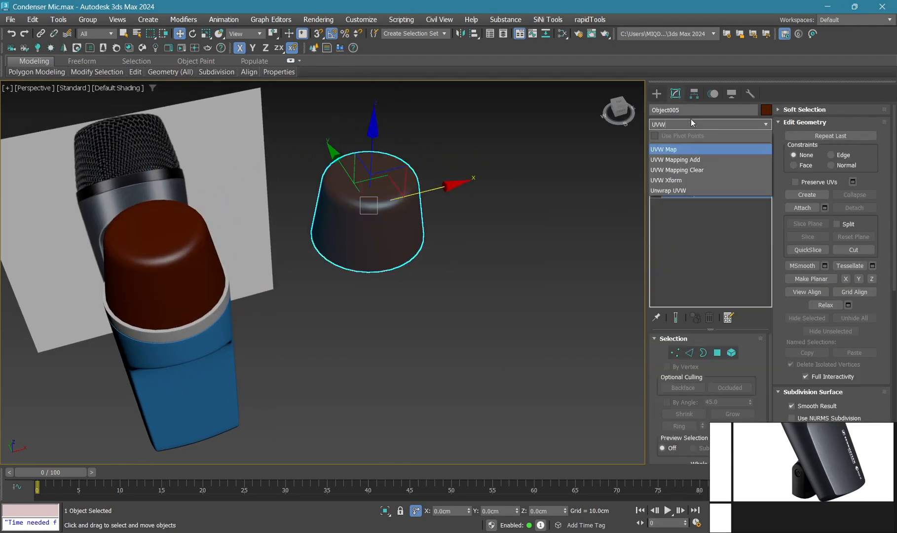
pyautogui.press('Down')
pyautogui.press('Down')
pyautogui.press('Return')
pyautogui.press('z')
pyautogui.keyDown('alt'); pyautogui.moveTo(539, 301); pyautogui.dragTo(406, 326, button='middle'); pyautogui.keyUp('alt')
pyautogui.scroll(-2, 406, 326)
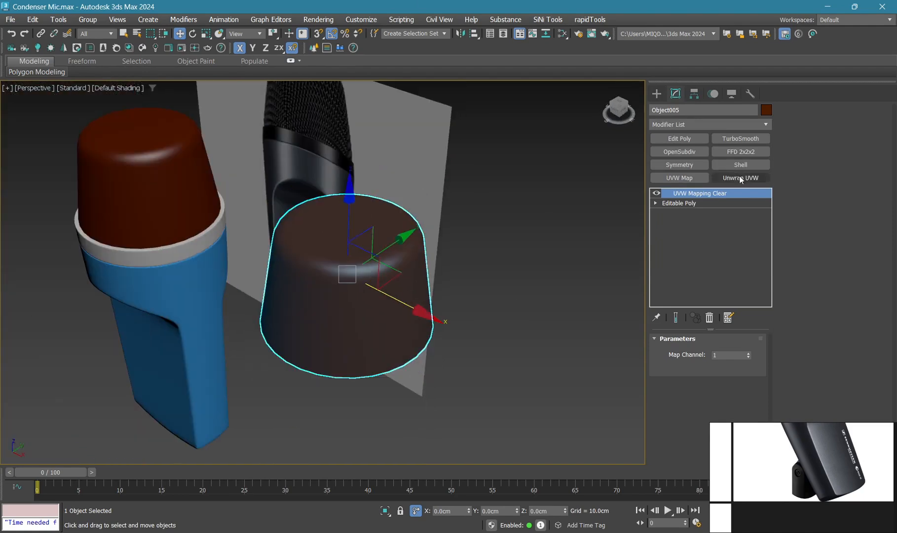
# Add an Unwrap UVW modifier to the cloned grille and check its full UV layout in the UV editor
pyautogui.press('3')
pyautogui.press('3')
pyautogui.moveTo(432, 267); pyautogui.dragTo(428, 303, button='middle')
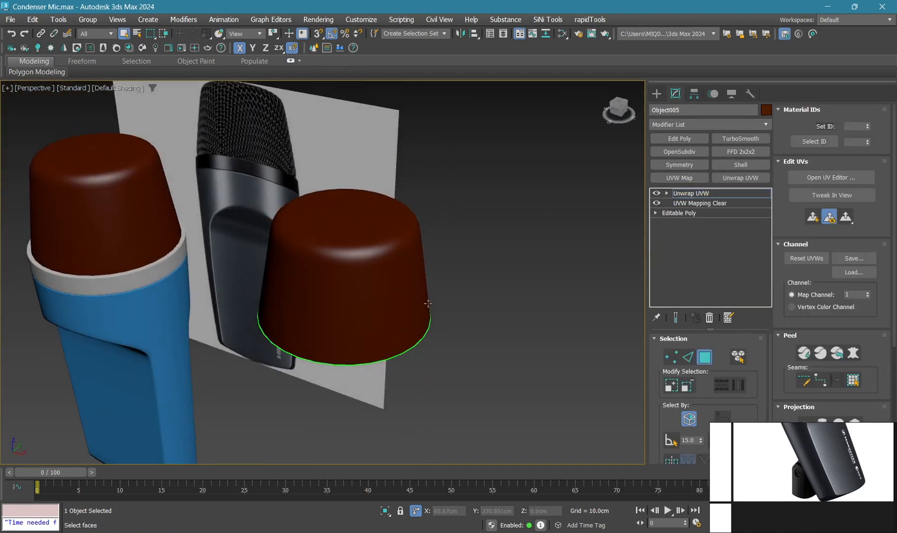
pyautogui.click(858, 182)
pyautogui.scroll(-2, 486, 267)
pyautogui.moveTo(486, 267); pyautogui.dragTo(486, 260, button='middle')
pyautogui.hotkey('ctrl', 'a')
pyautogui.moveTo(568, 300); pyautogui.dragTo(546, 297, button='middle')
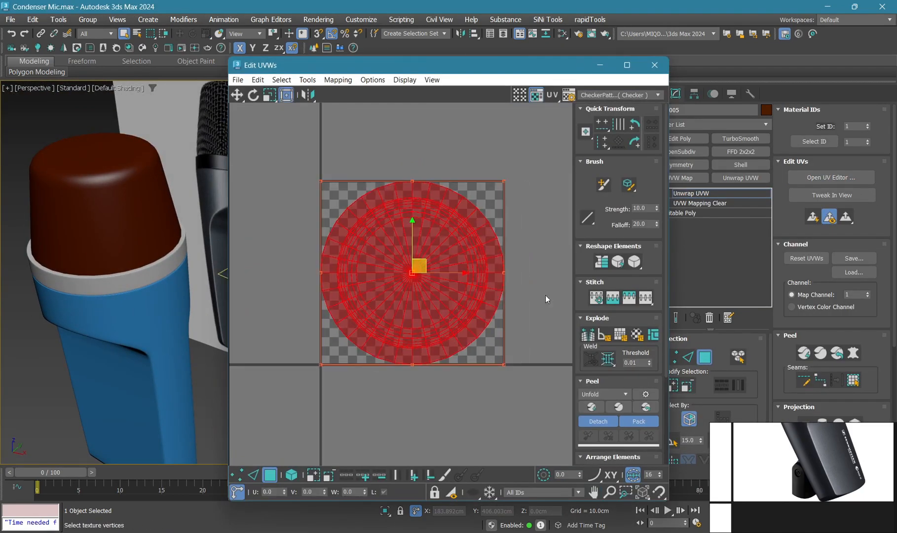
pyautogui.scroll(-1, 594, 383)
pyautogui.click(594, 383)
pyautogui.click(655, 65)
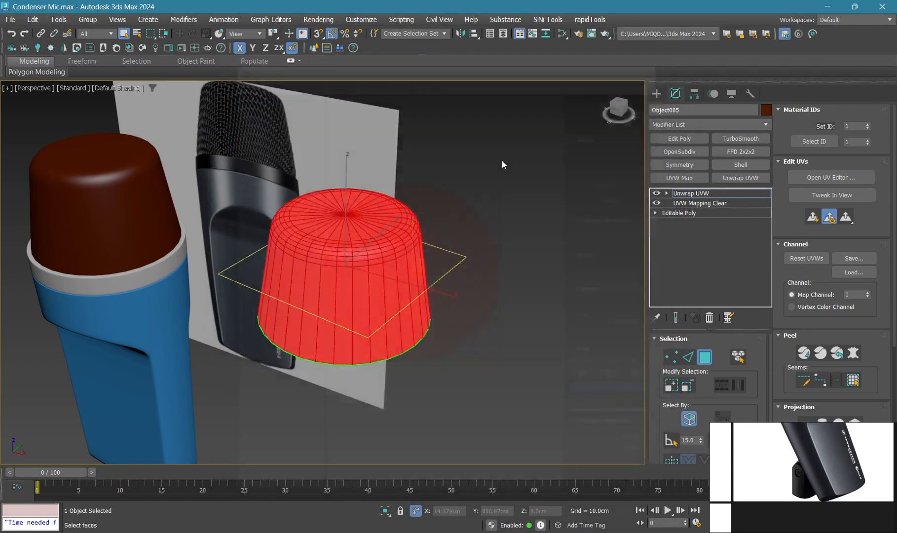
# Leave face selection and move the cloned grille farther from the microphone along the X axis
pyautogui.press('3')
pyautogui.moveTo(418, 255)
pyautogui.keyDown('alt'); pyautogui.mouseDown(button='middle')
pyautogui.moveTo(437, 260)
pyautogui.moveTo(407, 240)
pyautogui.mouseUp(button='middle'); pyautogui.keyUp('alt')
pyautogui.press('w')
pyautogui.scroll(-2, 375, 241)
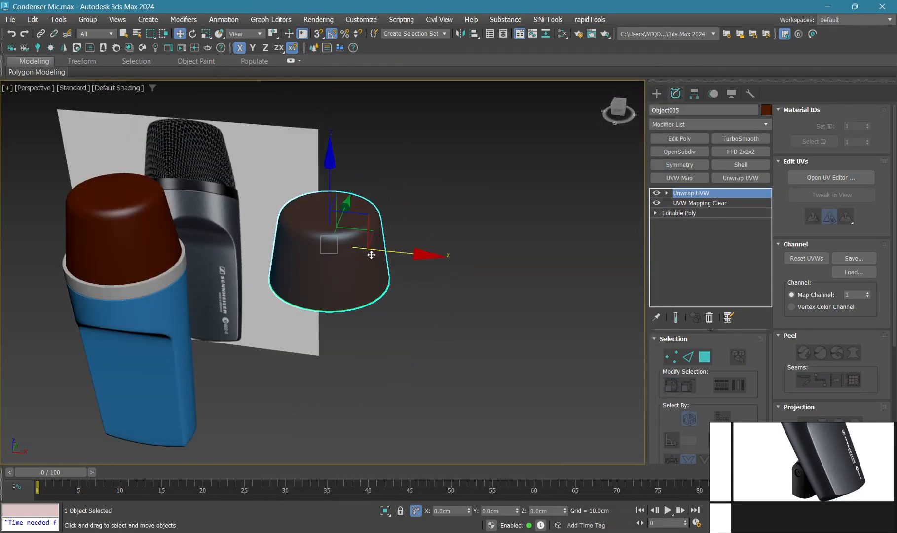
pyautogui.moveTo(373, 251); pyautogui.dragTo(434, 252)
# Draw a plane about 73 cm long and 73 cm wide over the cloned grille in the Top view
pyautogui.hotkey('alt', 'w')
pyautogui.middleClick(159, 163)
pyautogui.hotkey('alt', 'w')
pyautogui.press('z')
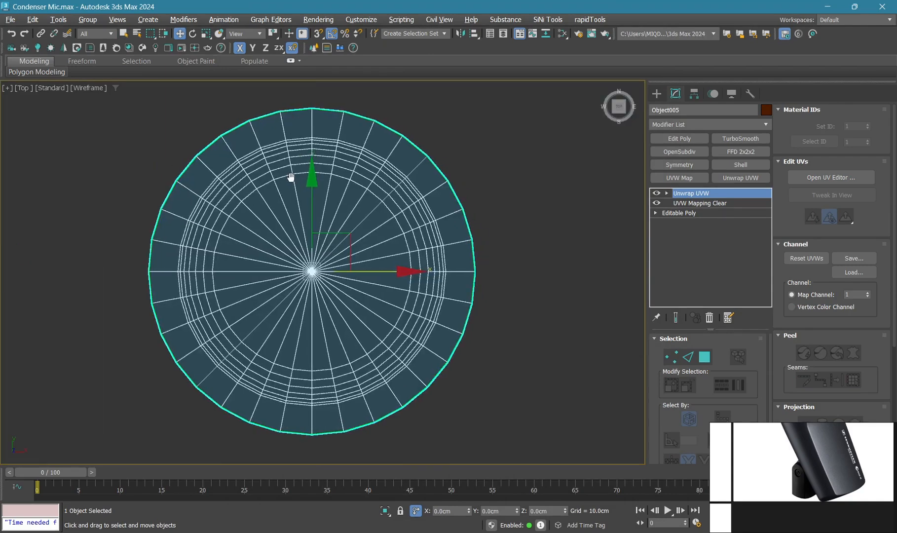
pyautogui.scroll(-2, 292, 179)
pyautogui.click(574, 116)
pyautogui.click(657, 94)
pyautogui.click(694, 184)
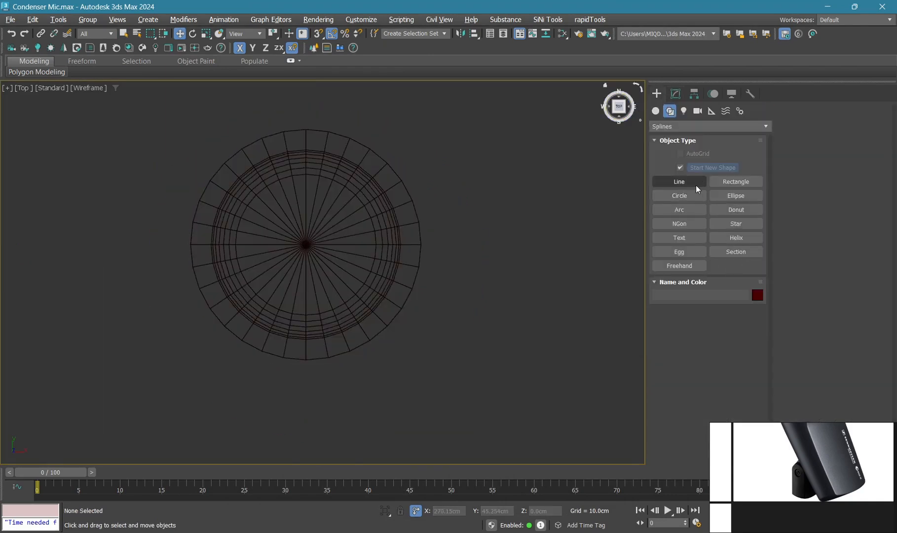
pyautogui.click(655, 111)
pyautogui.click(736, 223)
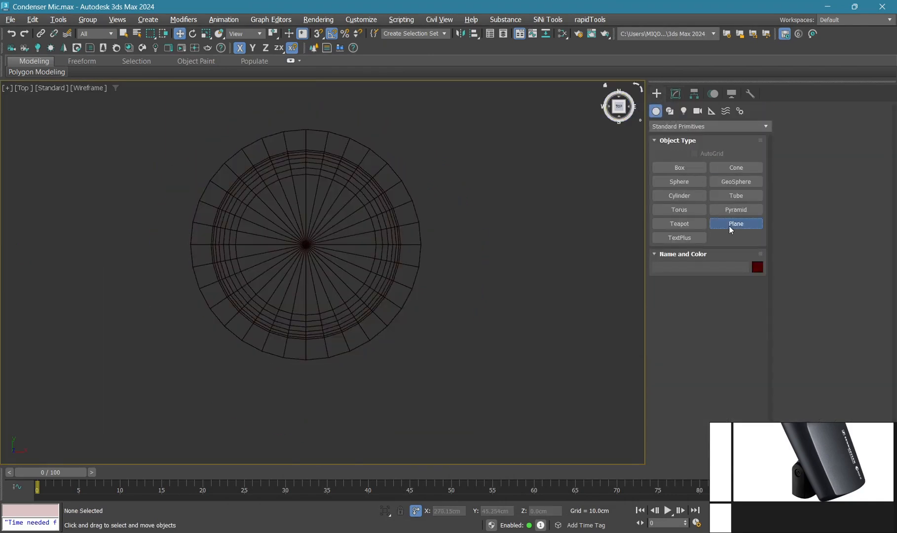
pyautogui.moveTo(260, 169); pyautogui.dragTo(278, 190, button='middle')
pyautogui.moveTo(206, 117); pyautogui.dragTo(442, 351)
# Align the plane's centre with the cloned grille's centre on the X, Y and Z axes
pyautogui.hotkey('alt', 'a')
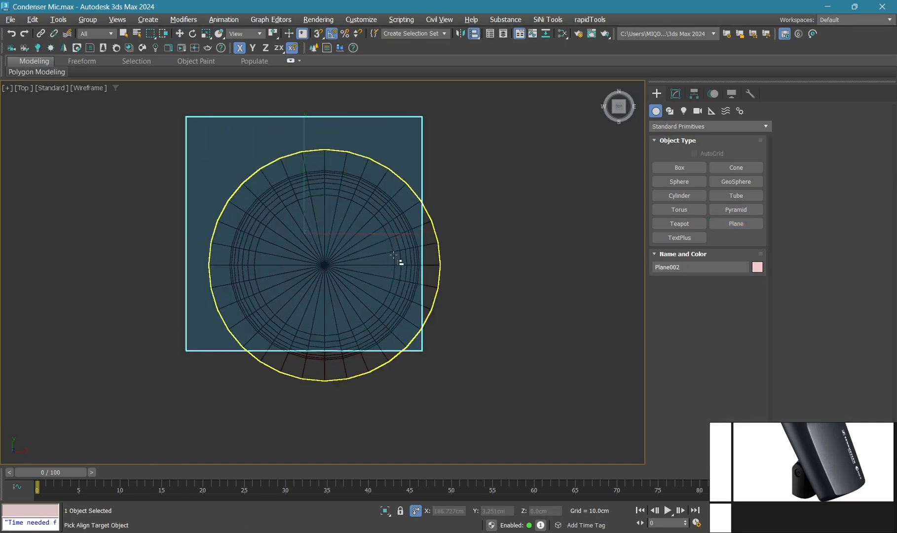
pyautogui.click(401, 262)
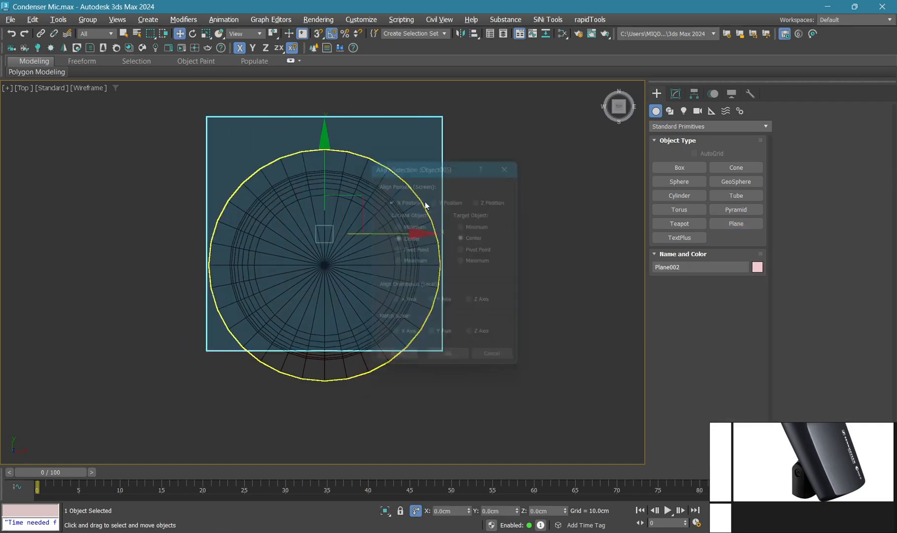
pyautogui.click(494, 199)
pyautogui.click(447, 200)
pyautogui.press('Return')
pyautogui.moveTo(368, 243); pyautogui.dragTo(369, 252, button='middle')
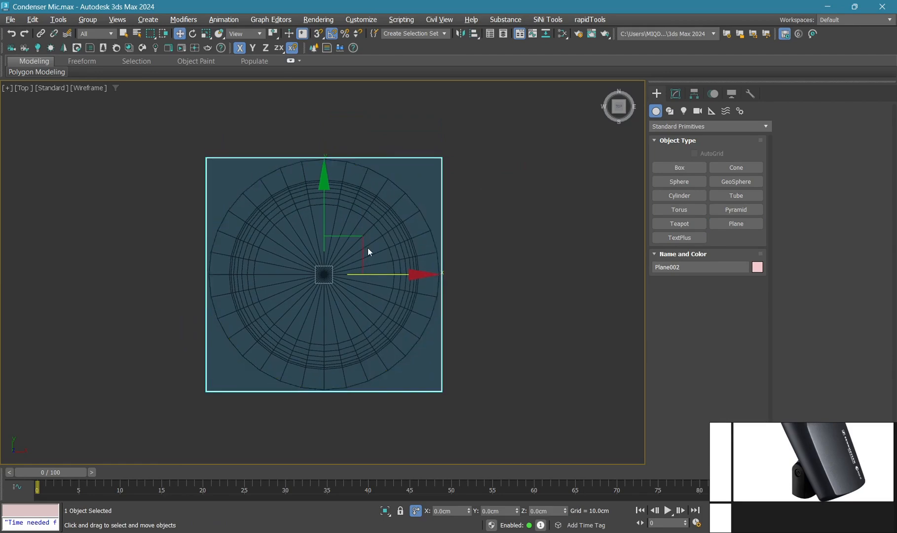
pyautogui.scroll(2, 367, 182)
# Add an Edit Poly modifier to the plane and snap its four edges to the cloned grille's outer outline
pyautogui.click(675, 94)
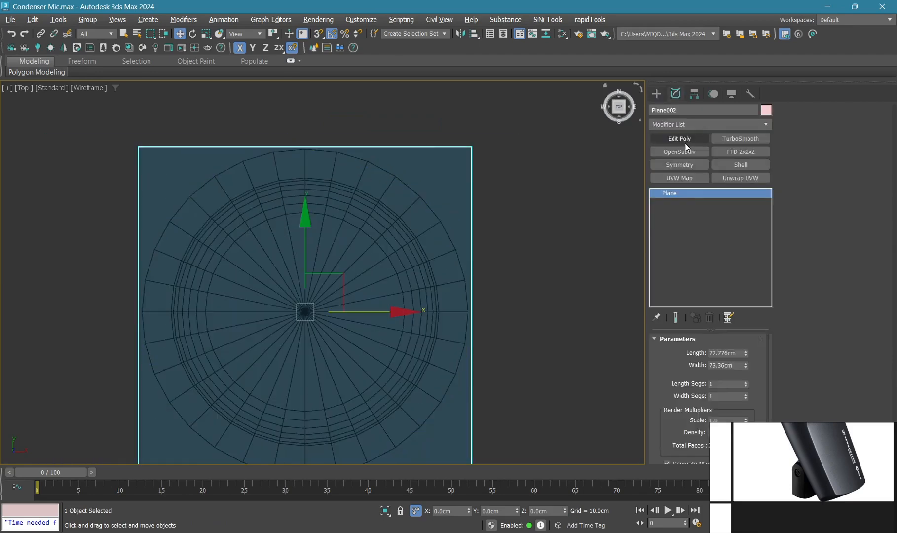
pyautogui.click(680, 138)
pyautogui.press('2')
pyautogui.click(318, 147)
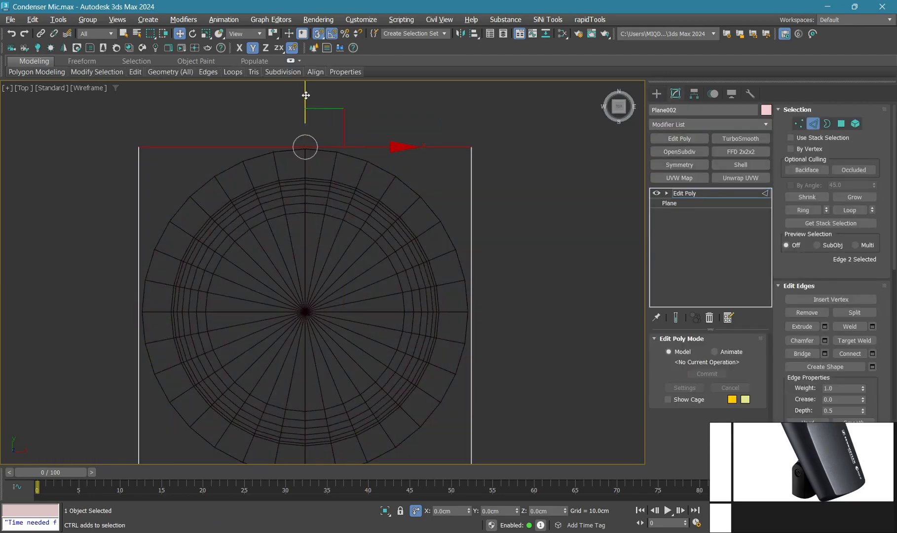
pyautogui.moveTo(305, 95); pyautogui.dragTo(300, 150)
pyautogui.click(139, 247)
pyautogui.moveTo(213, 315); pyautogui.dragTo(142, 312)
pyautogui.moveTo(464, 296); pyautogui.dragTo(462, 244, button='middle')
pyautogui.click(469, 248)
pyautogui.moveTo(530, 261); pyautogui.dragTo(467, 260)
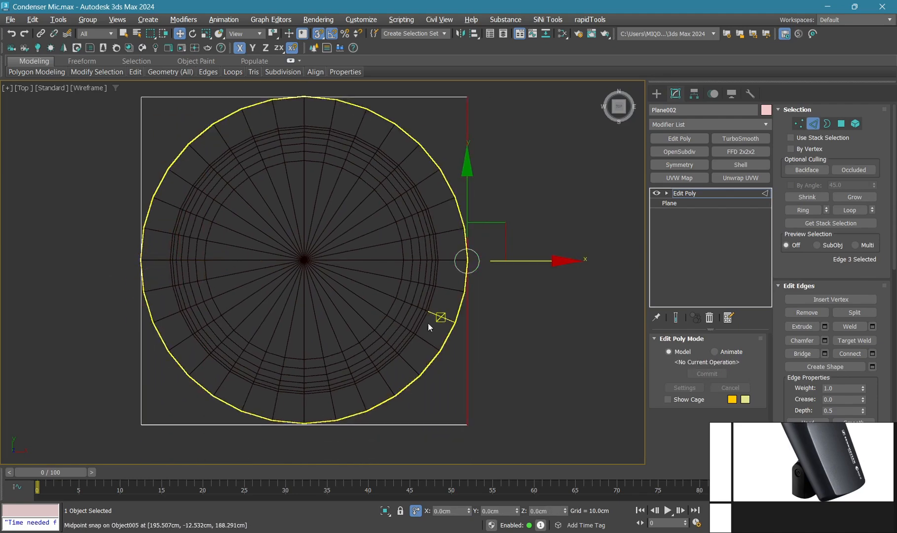
pyautogui.click(360, 424)
pyautogui.moveTo(306, 361); pyautogui.dragTo(306, 414)
pyautogui.press('s')
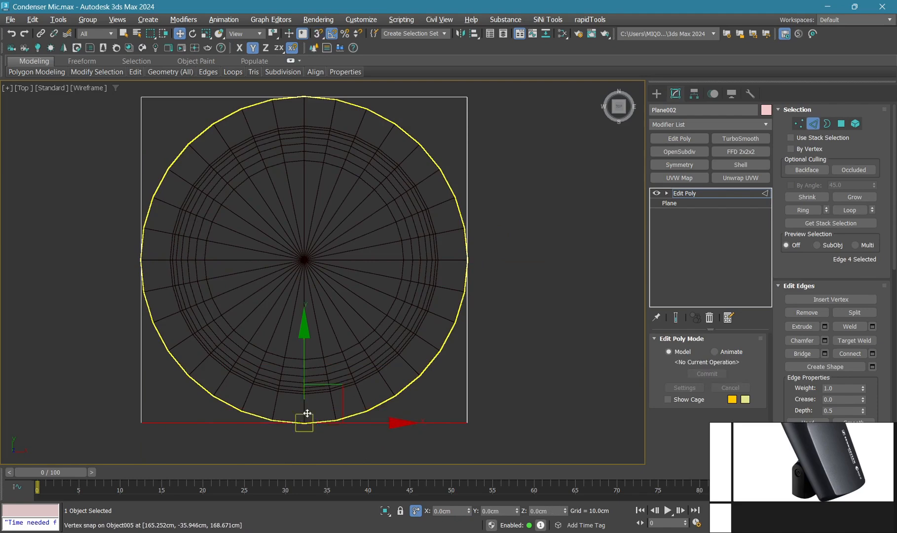
# Connect two opposite edges of the plane with 40 segments
pyautogui.scroll(-2, 319, 374)
pyautogui.moveTo(362, 346); pyautogui.dragTo(367, 372)
pyautogui.hotkey('alt', 'r')
pyautogui.moveTo(827, 488); pyautogui.dragTo(807, 468, button='middle')
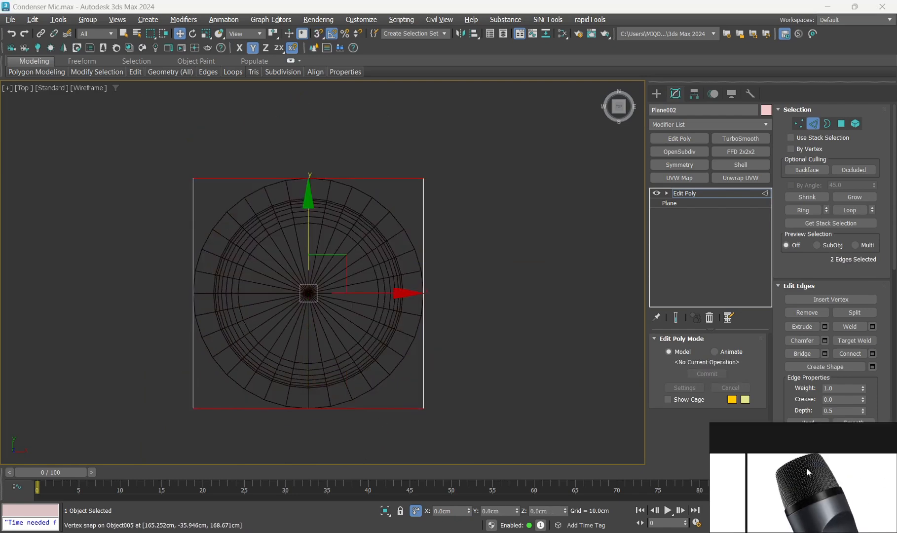
pyautogui.scroll(3, 808, 468)
pyautogui.rightClick(473, 297)
pyautogui.click(375, 339)
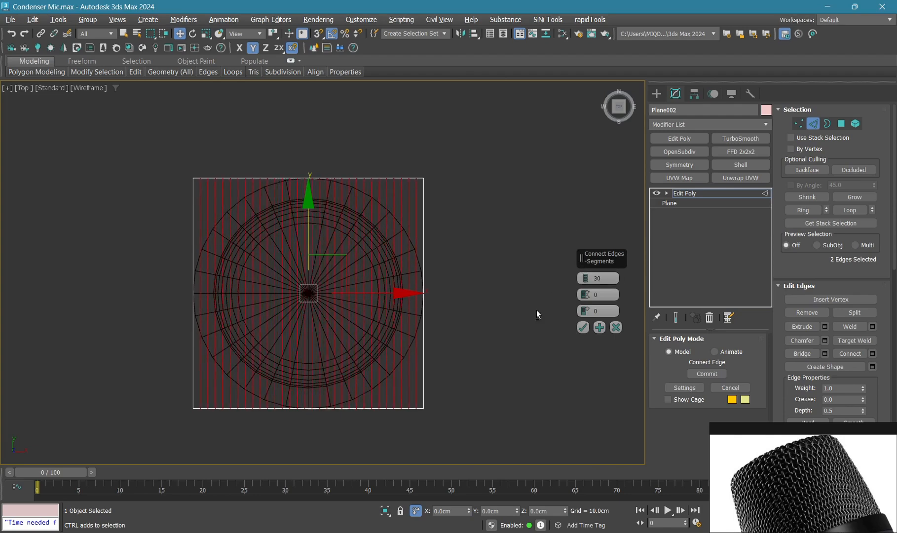
pyautogui.press('p')
pyautogui.press('z')
pyautogui.moveTo(399, 299)
pyautogui.keyDown('alt'); pyautogui.mouseDown(button='middle')
pyautogui.moveTo(447, 303)
pyautogui.moveTo(475, 280)
pyautogui.moveTo(462, 264)
pyautogui.mouseUp(button='middle'); pyautogui.keyUp('alt')
pyautogui.write('0')
pyautogui.press('Return')
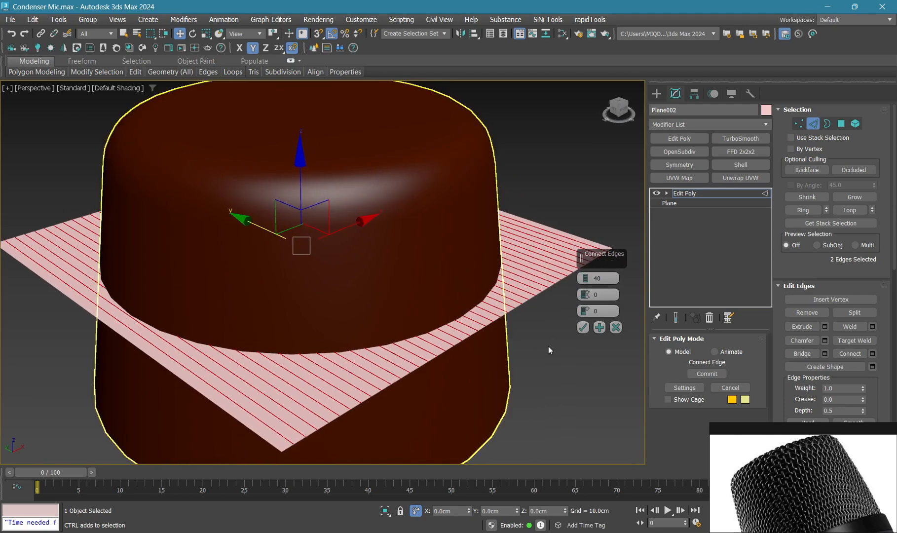
pyautogui.click(583, 329)
# Connect the plane's parallel edges crosswise with the same segment setting to form a square grid
pyautogui.hotkey('alt', 'w')
pyautogui.middleClick(183, 180)
pyautogui.hotkey('alt', 'w')
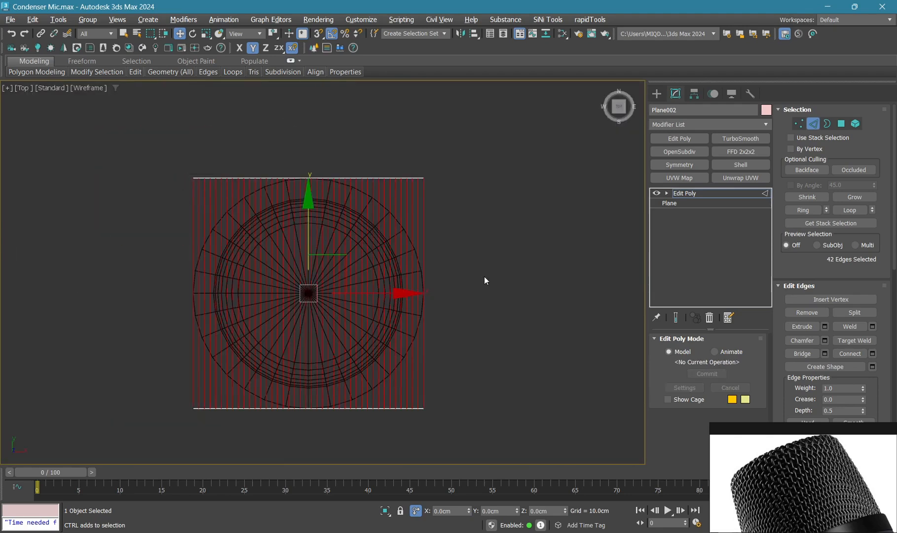
pyautogui.hotkey('ctrl', 'a')
pyautogui.hotkey('alt', 'w')
pyautogui.middleClick(432, 287)
pyautogui.hotkey('alt', 'w')
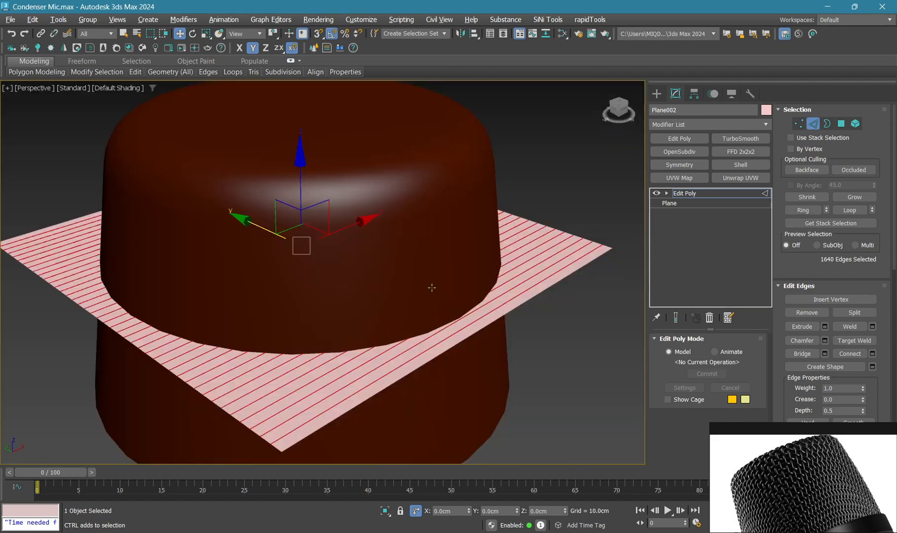
pyautogui.moveTo(448, 310); pyautogui.dragTo(404, 291, button='middle')
pyautogui.hotkey('alt', 'w')
pyautogui.hotkey('alt', 'w')
# Display edged faces and move the gridded plane up along Z, snapping it to the top of the cloned grille
pyautogui.press('F4')
pyautogui.press('2')
pyautogui.scroll(-2, 304, 207)
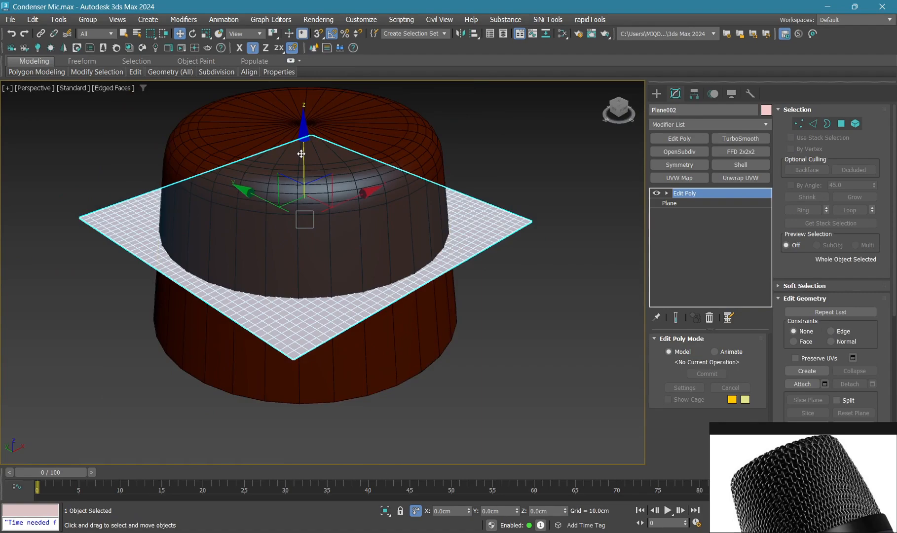
pyautogui.moveTo(301, 153); pyautogui.dragTo(305, 81)
pyautogui.moveTo(305, 102); pyautogui.dragTo(298, 130, button='middle')
pyautogui.moveTo(297, 129); pyautogui.dragTo(299, 200)
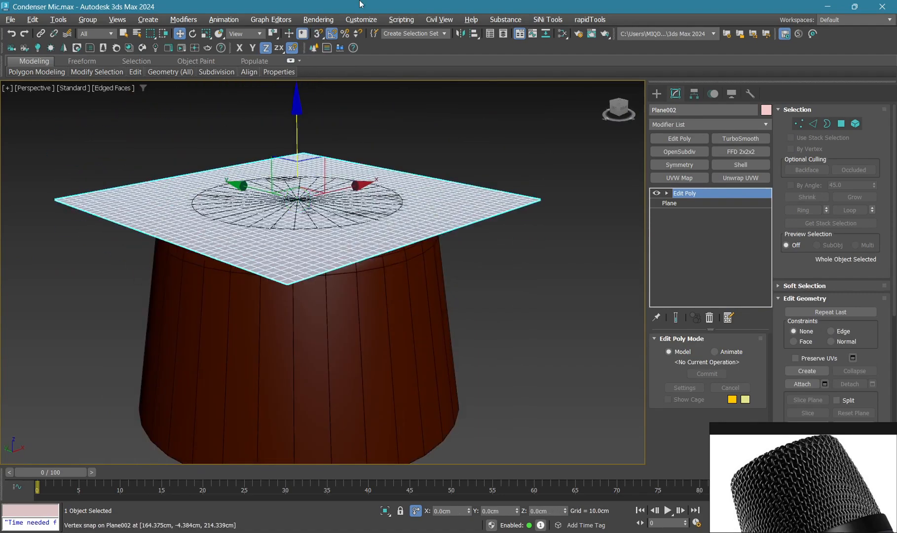
# Isolate the gridded plane in wireframe display and select one edge loop beside its near border
pyautogui.hotkey('alt', 'q')
pyautogui.keyDown('alt'); pyautogui.moveTo(375, 278); pyautogui.dragTo(376, 247, button='middle'); pyautogui.keyUp('alt')
pyautogui.press('2')
pyautogui.press('F4')
pyautogui.moveTo(340, 330); pyautogui.dragTo(334, 291, button='middle')
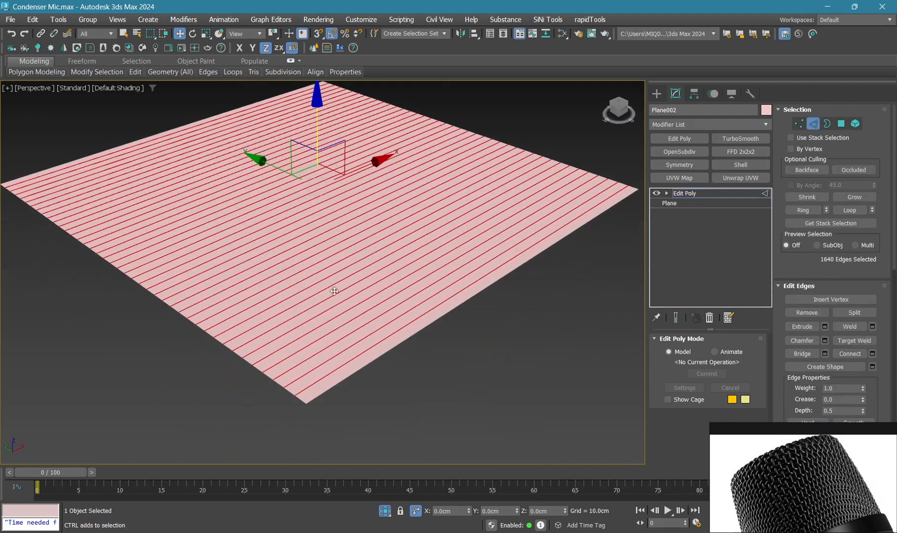
pyautogui.press('F4')
pyautogui.press('F3')
pyautogui.scroll(3, 307, 380)
pyautogui.press('q')
pyautogui.doubleClick(315, 399)
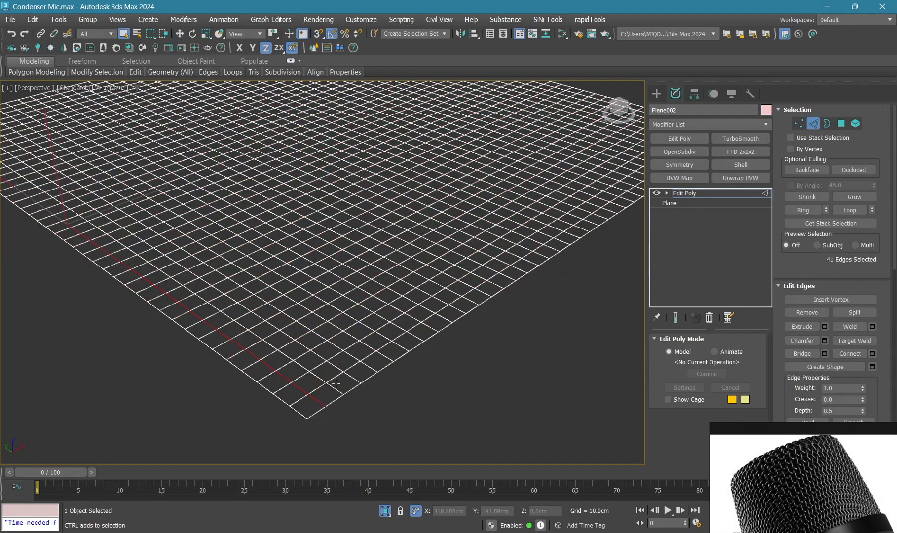
# In the Left view, select every second row of vertices across the whole gridded plane
pyautogui.hotkey('alt', 'w')
pyautogui.hotkey('alt', 'w')
pyautogui.press('1')
pyautogui.press('z')
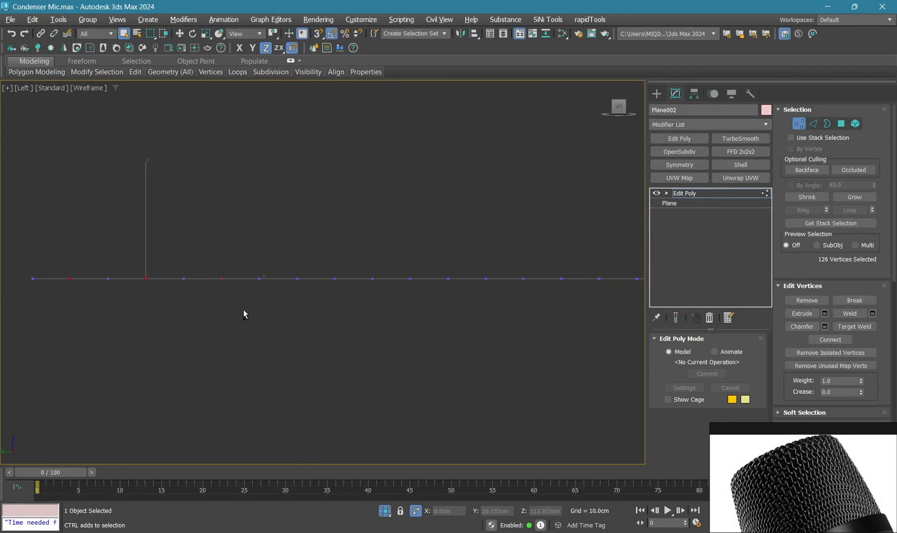
pyautogui.moveTo(243, 310); pyautogui.dragTo(211, 299, button='middle')
pyautogui.keyDown('ctrl'); pyautogui.moveTo(322, 248); pyautogui.dragTo(356, 284); pyautogui.keyUp('ctrl')
pyautogui.moveTo(364, 283); pyautogui.dragTo(200, 267, button='middle')
pyautogui.scroll(-2, 200, 266)
pyautogui.keyDown('ctrl'); pyautogui.moveTo(168, 238); pyautogui.dragTo(209, 265); pyautogui.keyUp('ctrl')
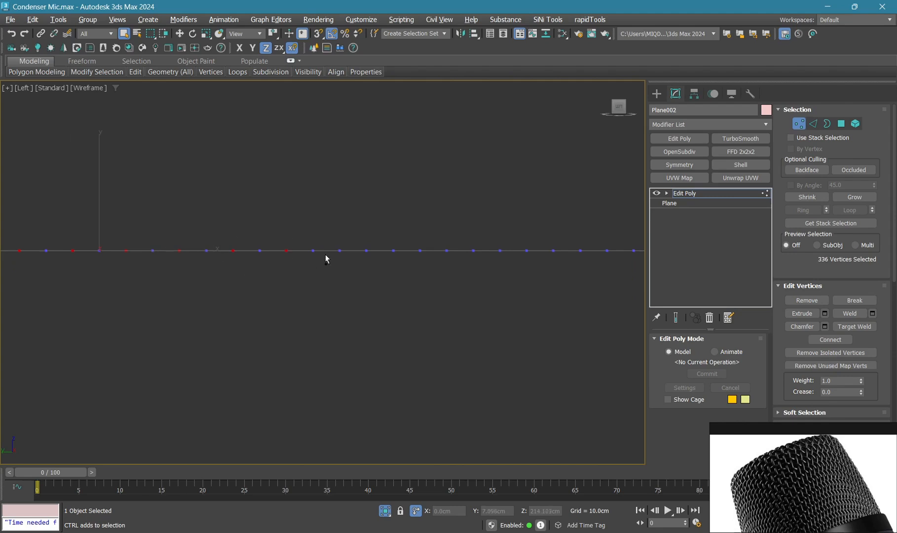
pyautogui.moveTo(358, 281); pyautogui.dragTo(321, 290, button='middle')
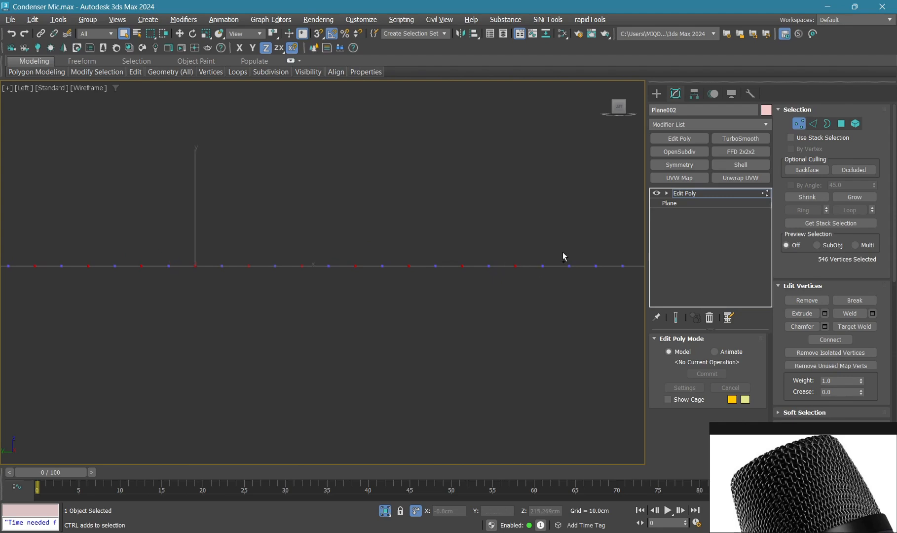
pyautogui.keyDown('ctrl'); pyautogui.moveTo(563, 254); pyautogui.dragTo(575, 285); pyautogui.keyUp('ctrl')
pyautogui.moveTo(570, 289); pyautogui.dragTo(420, 296, button='middle')
pyautogui.keyDown('ctrl'); pyautogui.moveTo(463, 252); pyautogui.dragTo(468, 261); pyautogui.keyUp('ctrl')
pyautogui.keyDown('ctrl'); pyautogui.moveTo(529, 276); pyautogui.dragTo(529, 278); pyautogui.keyUp('ctrl')
pyautogui.moveTo(516, 291); pyautogui.dragTo(330, 296, button='middle')
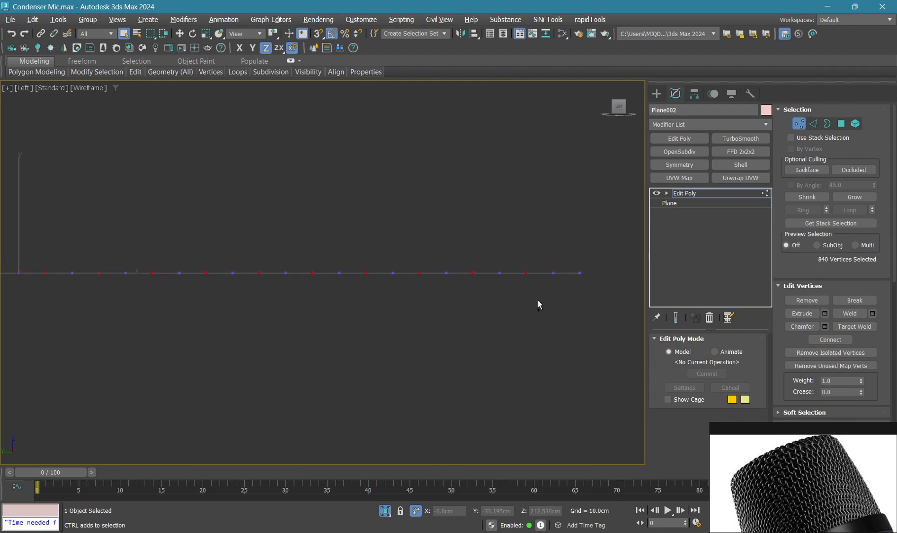
# Lower the selected alternate vertex rows slightly along Z to give the plane a zigzag profile
pyautogui.press('p')
pyautogui.scroll(-2, 445, 346)
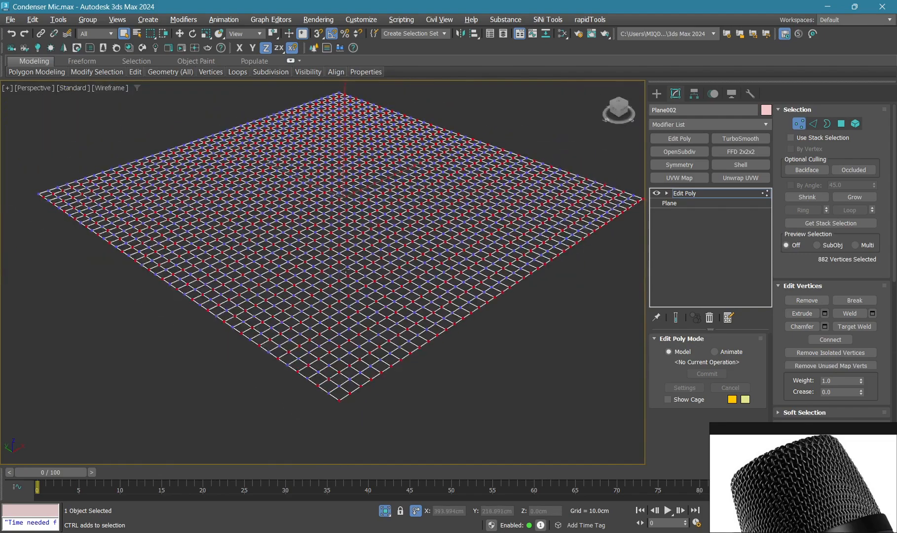
pyautogui.keyDown('alt'); pyautogui.moveTo(414, 296); pyautogui.dragTo(434, 267, button='middle'); pyautogui.keyUp('alt')
pyautogui.press('w')
pyautogui.moveTo(345, 123); pyautogui.dragTo(345, 128)
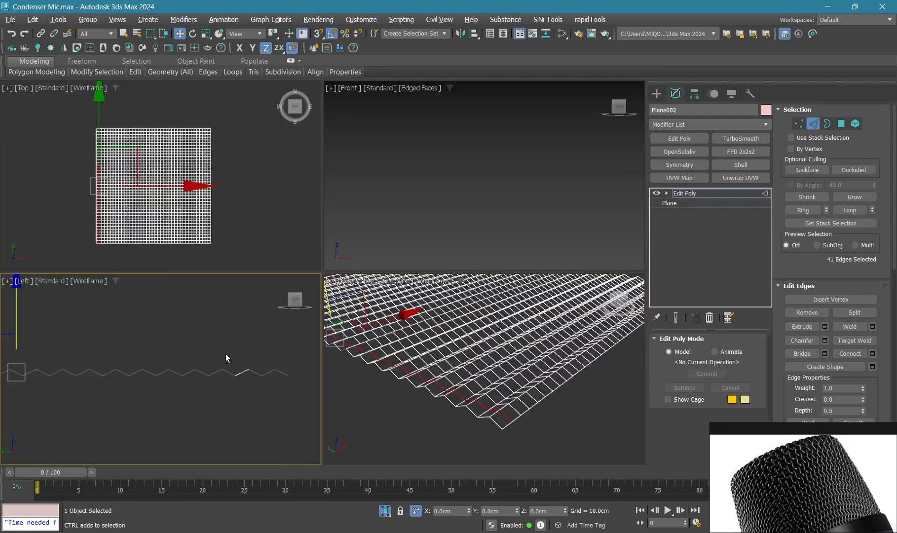
# In the Front view, select every second column of vertices across the whole zigzag plane
pyautogui.middleClick(225, 354)
pyautogui.hotkey('alt', 'w')
pyautogui.hotkey('alt', 'w')
pyautogui.middleClick(398, 193)
pyautogui.hotkey('alt', 'w')
pyautogui.press('z')
pyautogui.press('1')
pyautogui.press('F3')
pyautogui.scroll(-8, 384, 227)
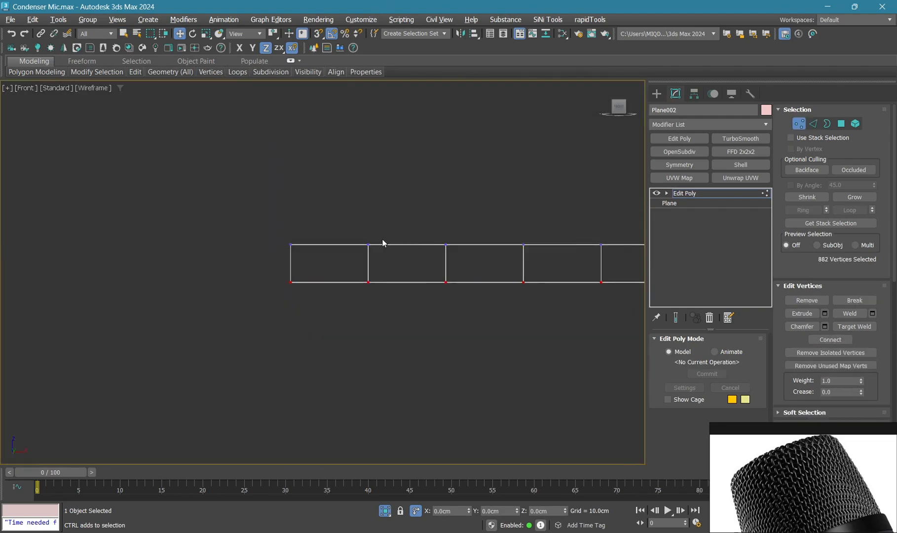
pyautogui.moveTo(383, 240); pyautogui.dragTo(166, 227, button='middle')
pyautogui.scroll(-3, 157, 287)
pyautogui.keyDown('ctrl'); pyautogui.moveTo(197, 246); pyautogui.dragTo(235, 316); pyautogui.keyUp('ctrl')
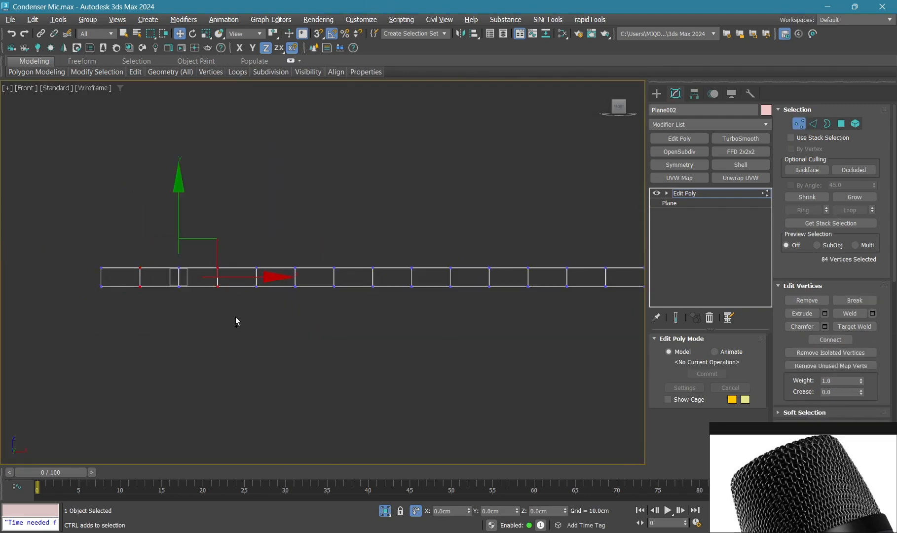
pyautogui.moveTo(235, 317); pyautogui.dragTo(167, 300, button='middle')
pyautogui.keyDown('ctrl'); pyautogui.moveTo(200, 222); pyautogui.dragTo(242, 321); pyautogui.keyUp('ctrl')
pyautogui.keyDown('ctrl'); pyautogui.moveTo(283, 227); pyautogui.dragTo(326, 311); pyautogui.keyUp('ctrl')
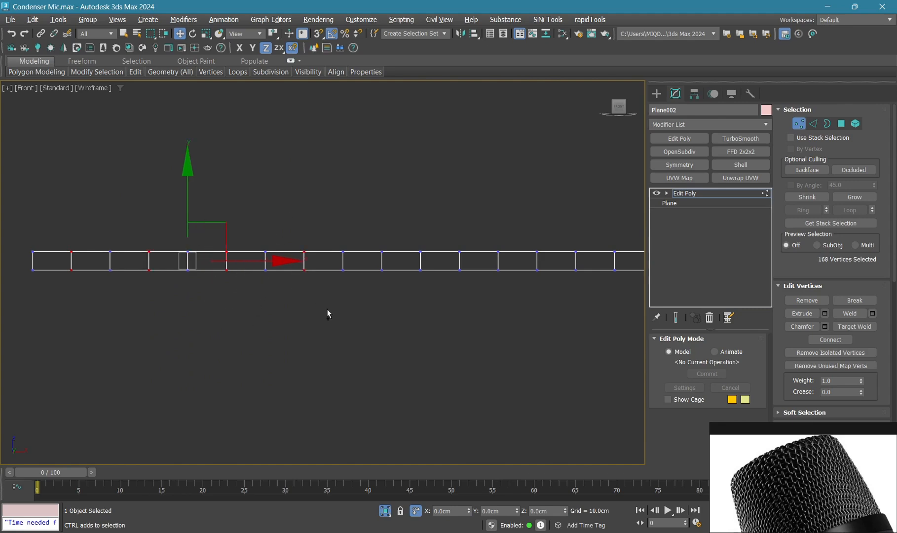
pyautogui.moveTo(343, 298); pyautogui.dragTo(266, 303, button='middle')
pyautogui.keyDown('ctrl'); pyautogui.moveTo(281, 302); pyautogui.dragTo(469, 234); pyautogui.keyUp('ctrl')
pyautogui.moveTo(477, 251); pyautogui.dragTo(155, 261, button='middle')
pyautogui.scroll(-2, 154, 261)
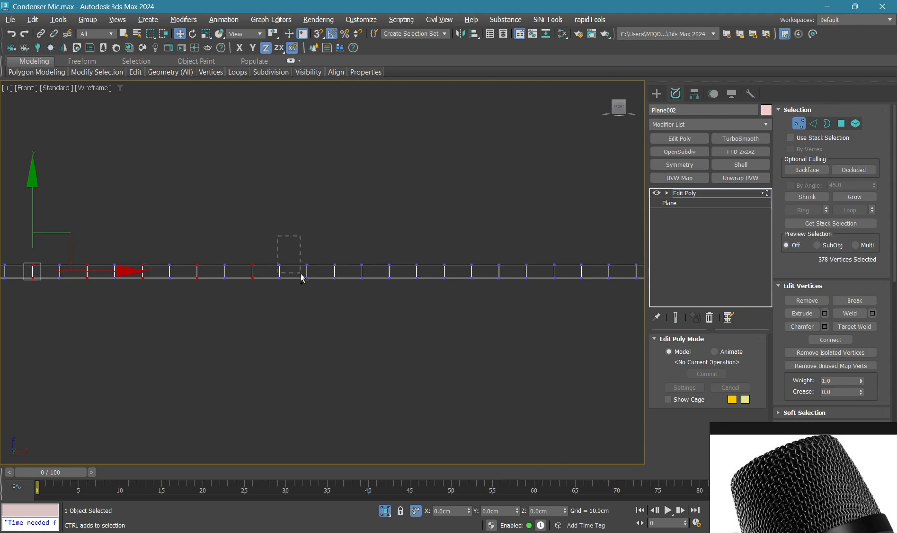
pyautogui.keyDown('ctrl'); pyautogui.moveTo(295, 257); pyautogui.dragTo(329, 323); pyautogui.keyUp('ctrl')
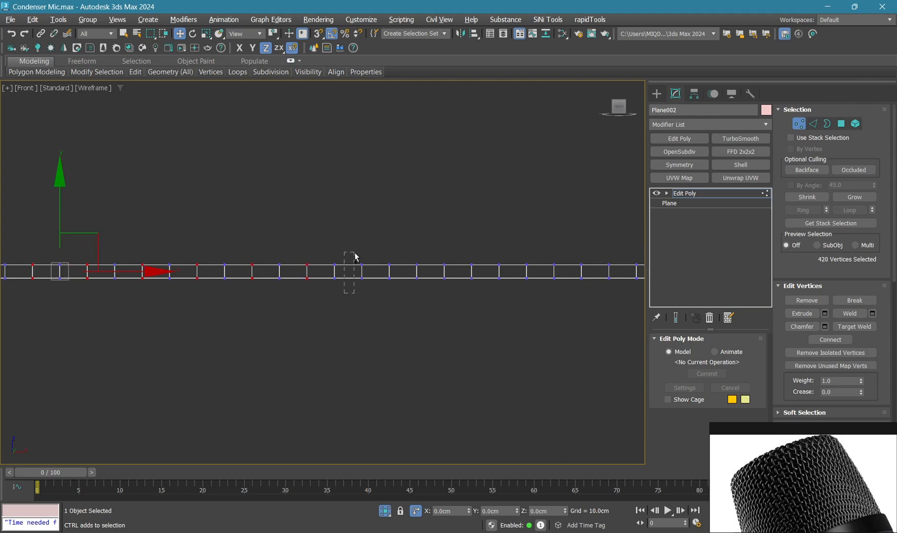
pyautogui.keyDown('ctrl'); pyautogui.moveTo(355, 257); pyautogui.dragTo(366, 249); pyautogui.keyUp('ctrl')
pyautogui.moveTo(370, 261); pyautogui.dragTo(285, 266, button='middle')
pyautogui.keyDown('ctrl'); pyautogui.moveTo(353, 303); pyautogui.dragTo(382, 248); pyautogui.keyUp('ctrl')
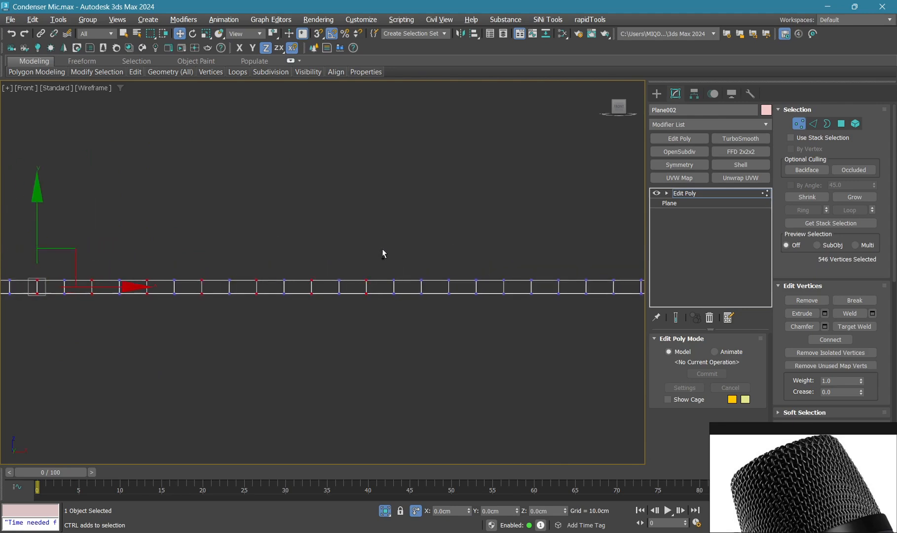
pyautogui.keyDown('ctrl'); pyautogui.moveTo(419, 293); pyautogui.dragTo(434, 313); pyautogui.keyUp('ctrl')
pyautogui.keyDown('ctrl'); pyautogui.moveTo(460, 314); pyautogui.dragTo(489, 254); pyautogui.keyUp('ctrl')
pyautogui.moveTo(492, 254); pyautogui.dragTo(257, 255, button='middle')
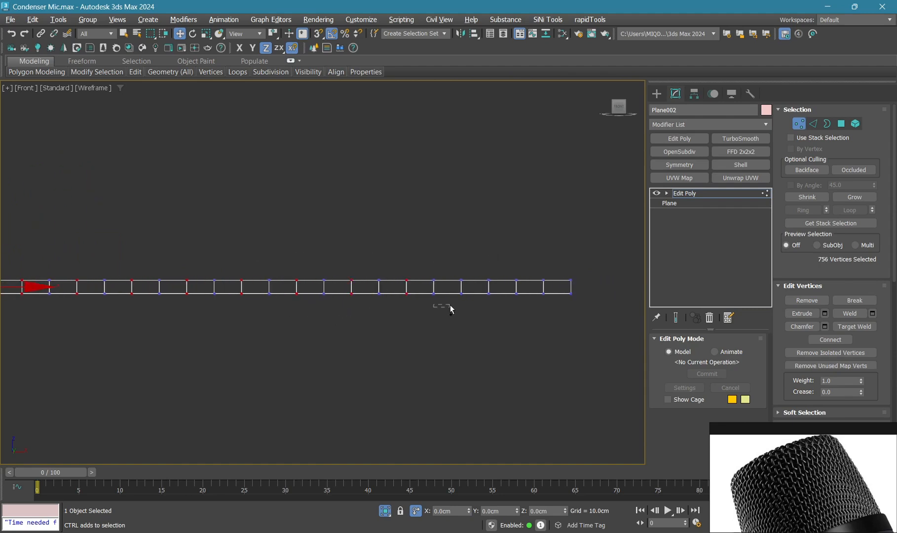
pyautogui.keyDown('ctrl'); pyautogui.moveTo(558, 266); pyautogui.dragTo(586, 309); pyautogui.keyUp('ctrl')
# Lower the selected alternate vertex columns along Z in the shaded Perspective view to form a two-way zigzag weave surface
pyautogui.hotkey('alt', 'w')
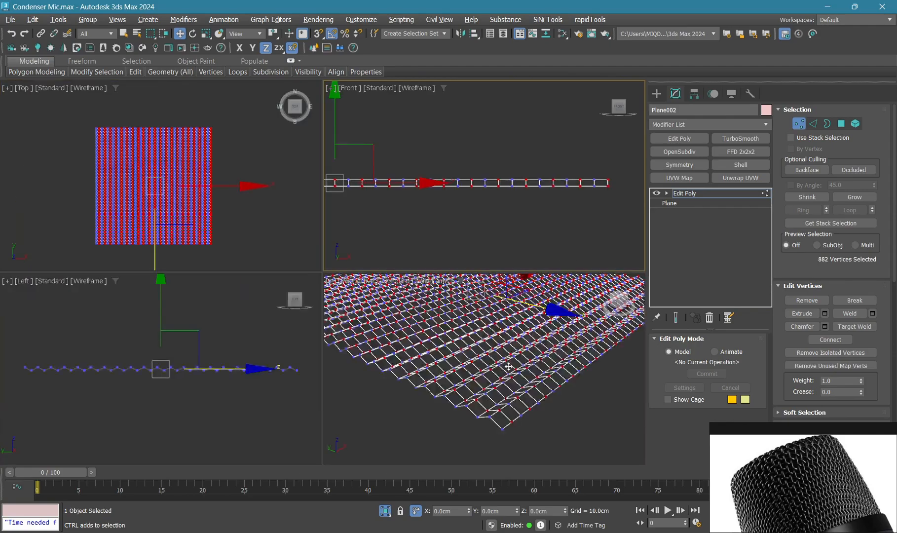
pyautogui.middleClick(422, 338)
pyautogui.hotkey('alt', 'w')
pyautogui.moveTo(422, 338); pyautogui.dragTo(320, 338, button='middle')
pyautogui.press('z')
pyautogui.keyDown('alt'); pyautogui.moveTo(316, 376); pyautogui.dragTo(320, 333, button='middle'); pyautogui.keyUp('alt')
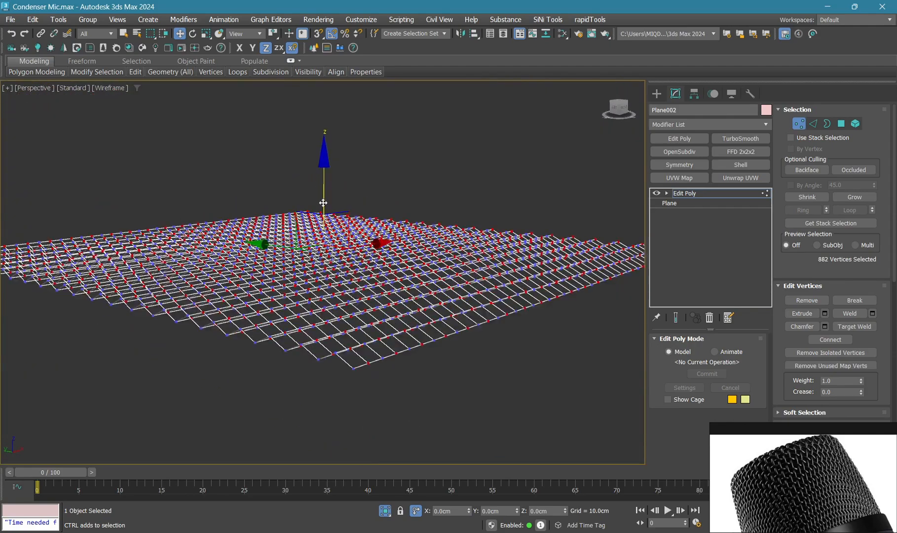
pyautogui.press('F3')
pyautogui.scroll(4, 314, 357)
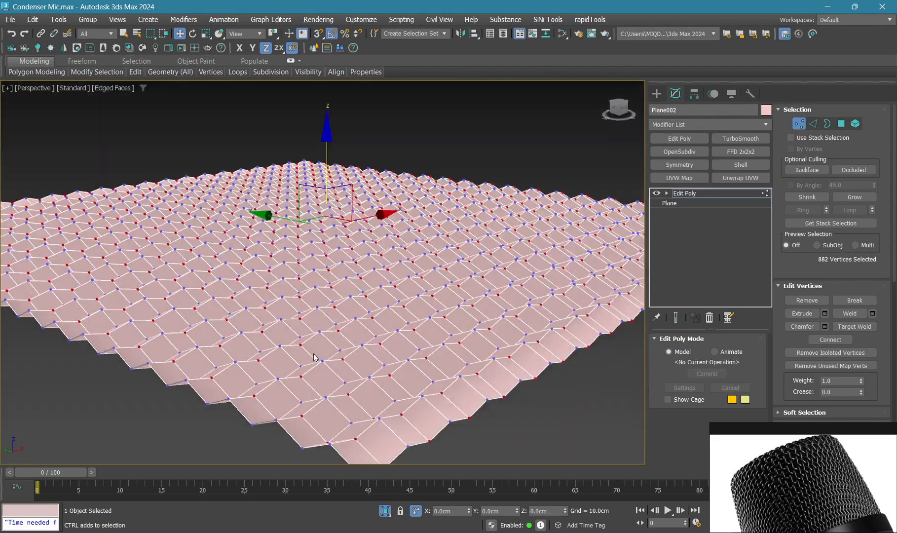
pyautogui.scroll(3, 313, 357)
pyautogui.moveTo(333, 111); pyautogui.dragTo(331, 273)
pyautogui.scroll(-3, 331, 273)
# Create separate spline shapes from two perpendicular edge loops meeting at the plane's near corner
pyautogui.press('2')
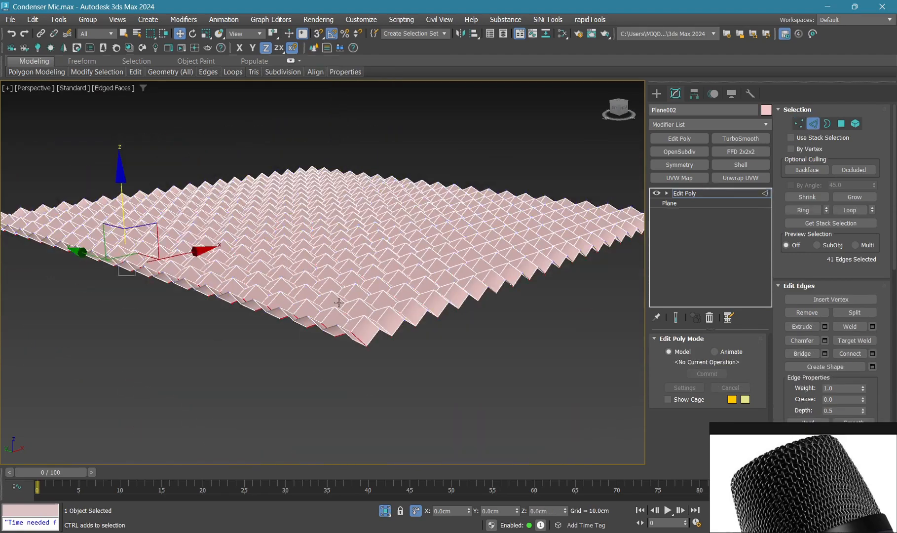
pyautogui.scroll(4, 331, 301)
pyautogui.press('q')
pyautogui.keyDown('alt'); pyautogui.moveTo(367, 363); pyautogui.dragTo(370, 387, button='middle'); pyautogui.keyUp('alt')
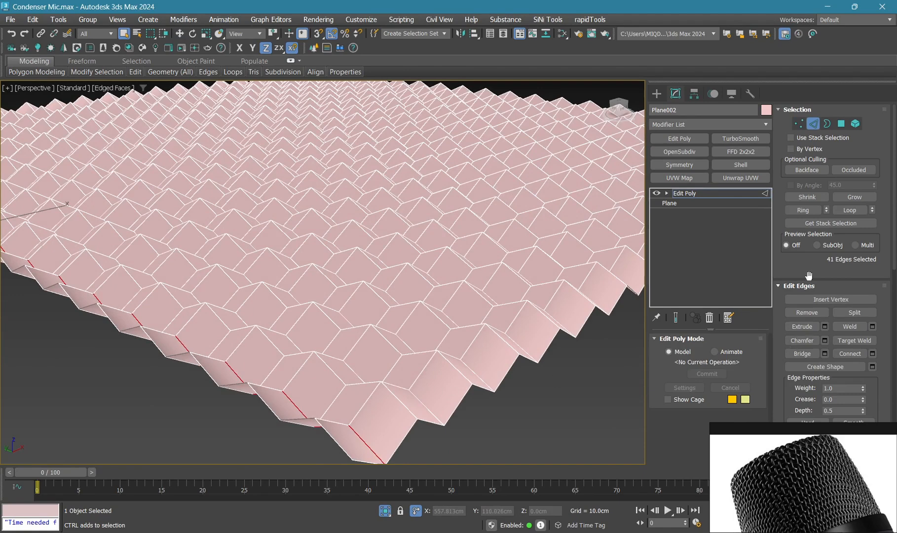
pyautogui.moveTo(809, 275); pyautogui.dragTo(812, 193)
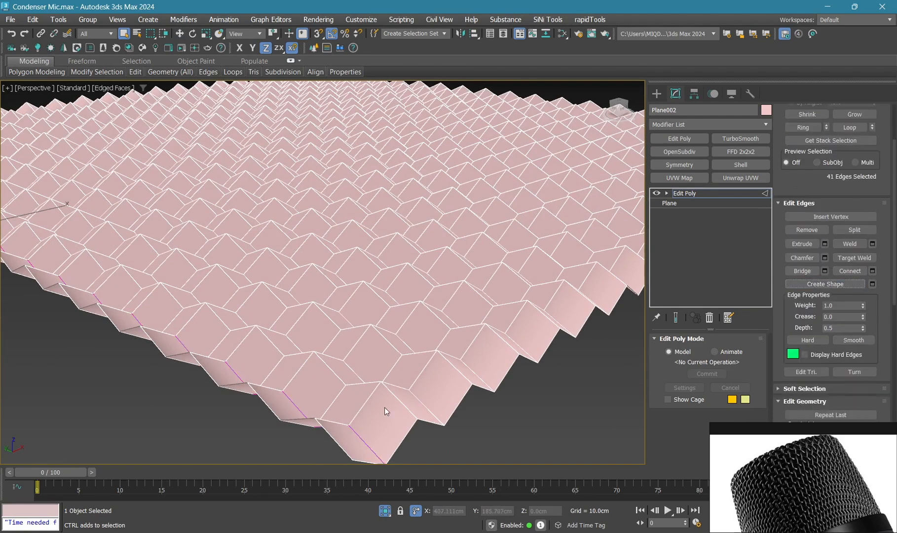
pyautogui.doubleClick(368, 401)
pyautogui.click(845, 290)
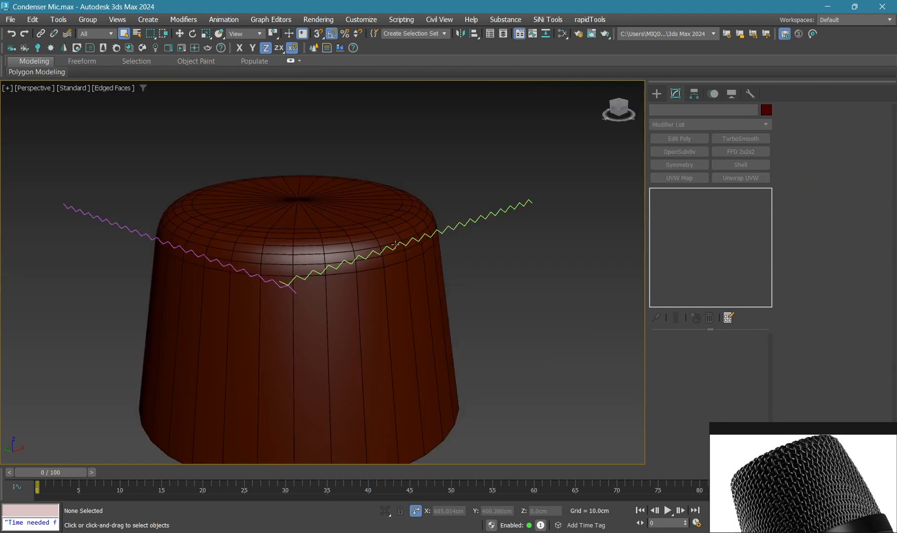
# Isolate the two zigzag splines and rotate the green one about its X axis to invert its waves
pyautogui.click(394, 243)
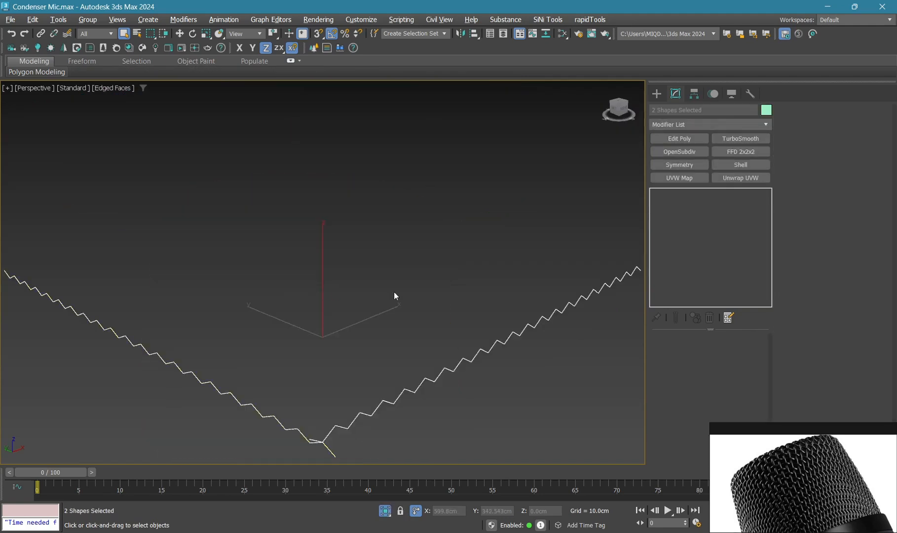
pyautogui.moveTo(395, 295); pyautogui.dragTo(391, 280, button='middle')
pyautogui.moveTo(391, 281); pyautogui.dragTo(429, 349)
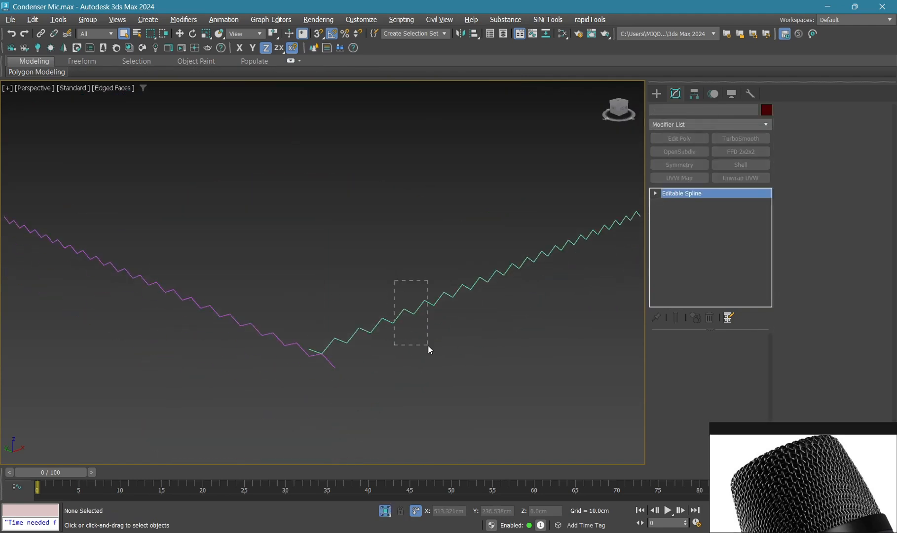
pyautogui.press('e')
pyautogui.moveTo(542, 187); pyautogui.dragTo(641, 201)
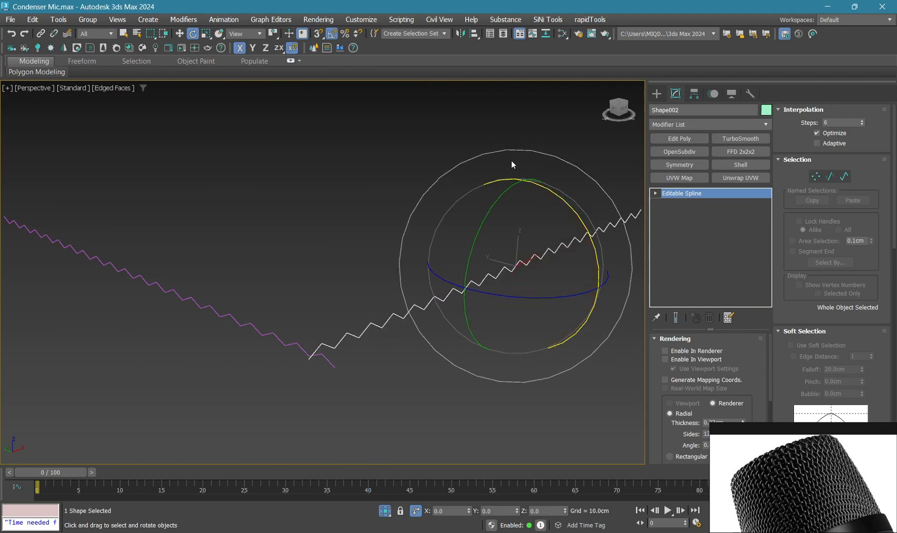
# Clone the green zigzag spline along Y with vertex snapping as spaced copies covering the full length of the purple spline
pyautogui.scroll(4, 337, 376)
pyautogui.press('w')
pyautogui.keyDown('alt'); pyautogui.moveTo(352, 314); pyautogui.dragTo(413, 315, button='middle'); pyautogui.keyUp('alt')
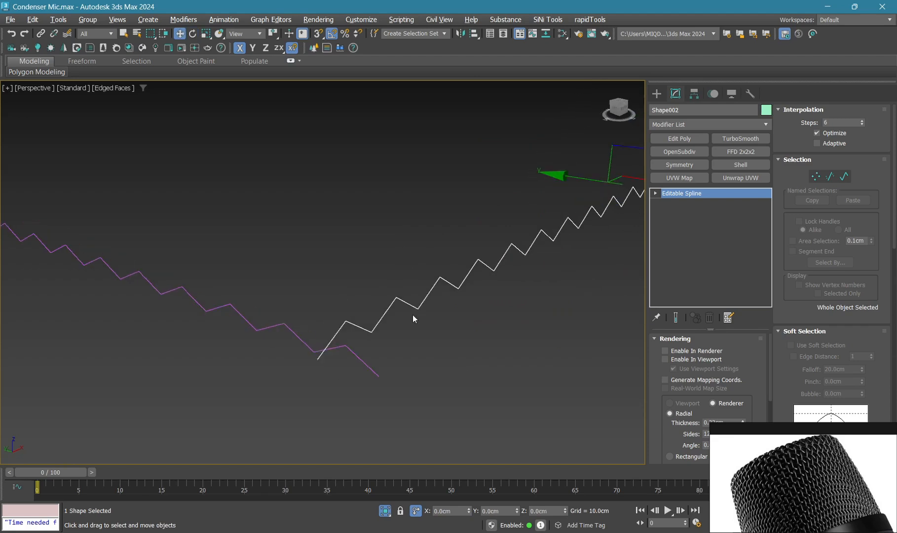
pyautogui.moveTo(575, 178)
pyautogui.keyDown('shift'); pyautogui.mouseDown()
pyautogui.moveTo(451, 246)
pyautogui.moveTo(257, 327)
pyautogui.moveTo(298, 322)
pyautogui.mouseUp(); pyautogui.keyUp('shift')
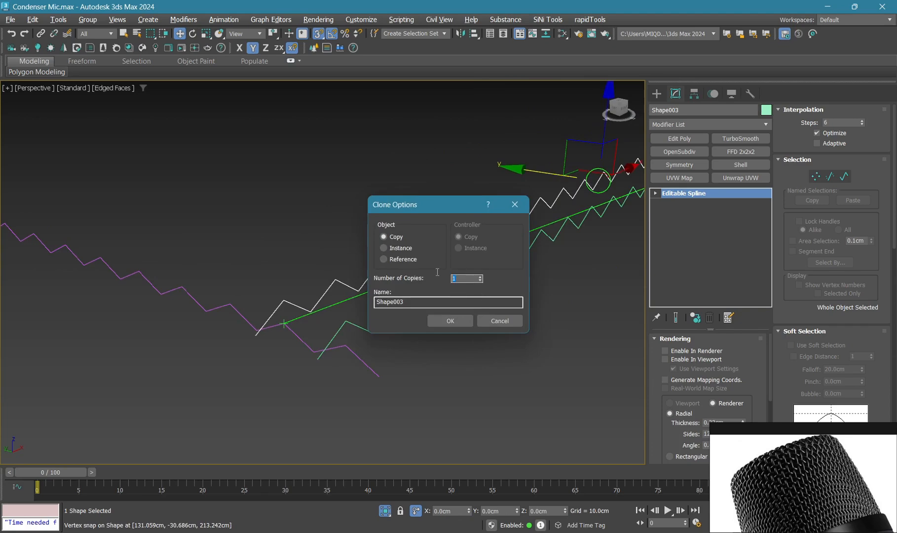
pyautogui.click(443, 319)
pyautogui.scroll(-5, 443, 319)
pyautogui.scroll(5, 248, 286)
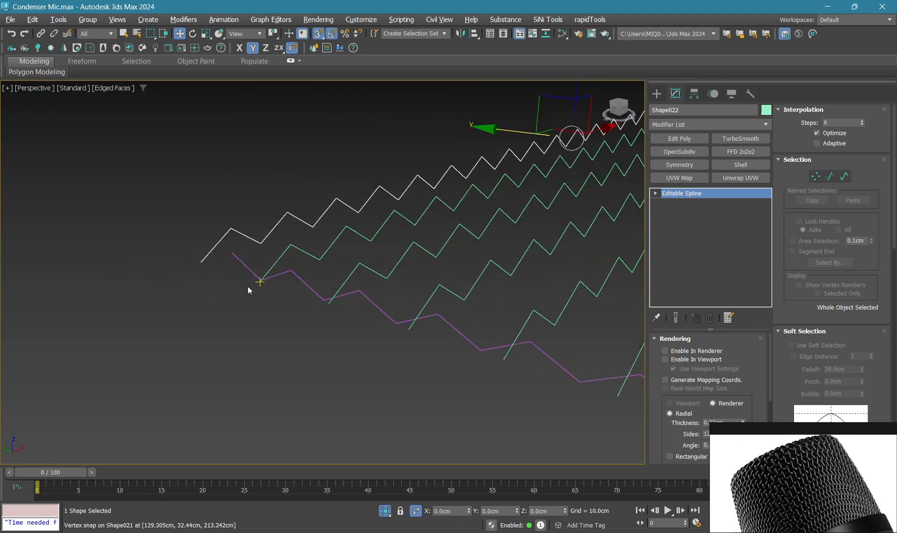
pyautogui.scroll(-4, 247, 279)
pyautogui.scroll(-4, 373, 314)
pyautogui.scroll(5, 295, 280)
pyautogui.scroll(-2, 321, 281)
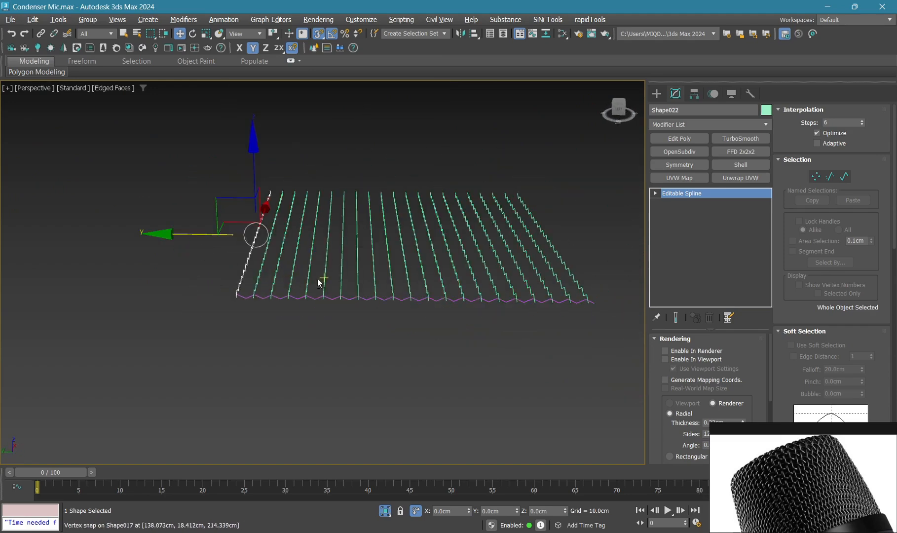
# Clone the purple zigzag spline along X with vertex snapping as spaced copies crossing all the green splines
pyautogui.scroll(2, 274, 282)
pyautogui.keyDown('alt'); pyautogui.moveTo(273, 282); pyautogui.dragTo(261, 284, button='middle'); pyautogui.keyUp('alt')
pyautogui.click(314, 398)
pyautogui.scroll(-3, 252, 371)
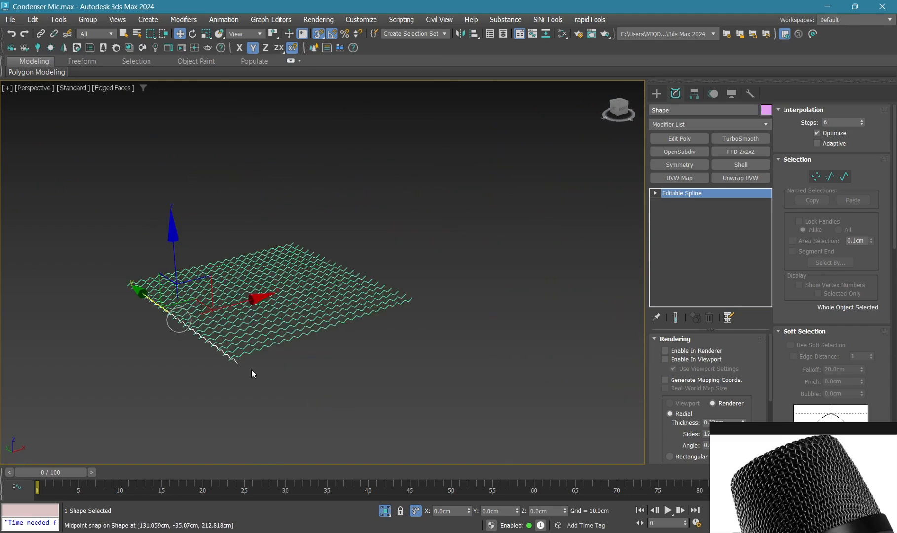
pyautogui.scroll(3, 221, 342)
pyautogui.scroll(-3, 253, 333)
pyautogui.moveTo(310, 335); pyautogui.dragTo(222, 312, button='middle')
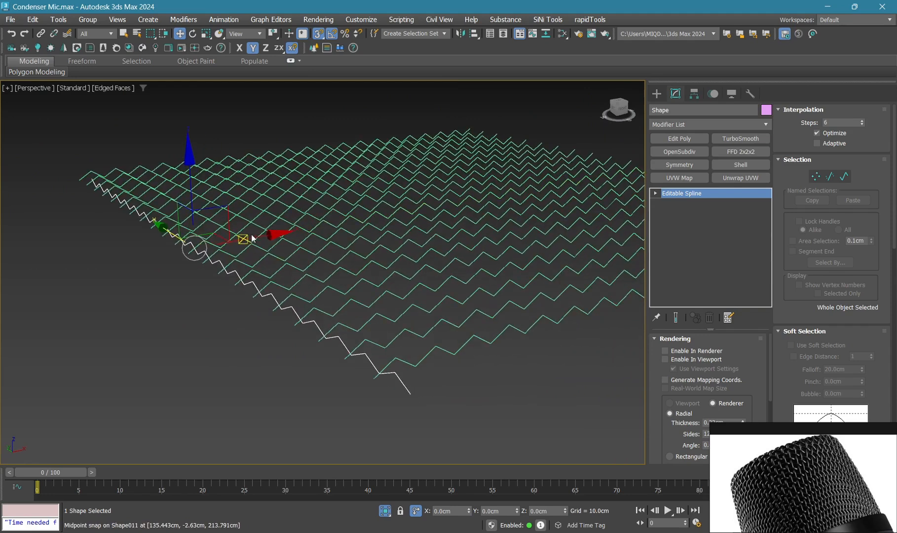
pyautogui.moveTo(256, 235)
pyautogui.keyDown('shift'); pyautogui.mouseDown()
pyautogui.moveTo(419, 354)
pyautogui.moveTo(434, 346)
pyautogui.mouseUp(); pyautogui.keyUp('shift')
pyautogui.click(450, 320)
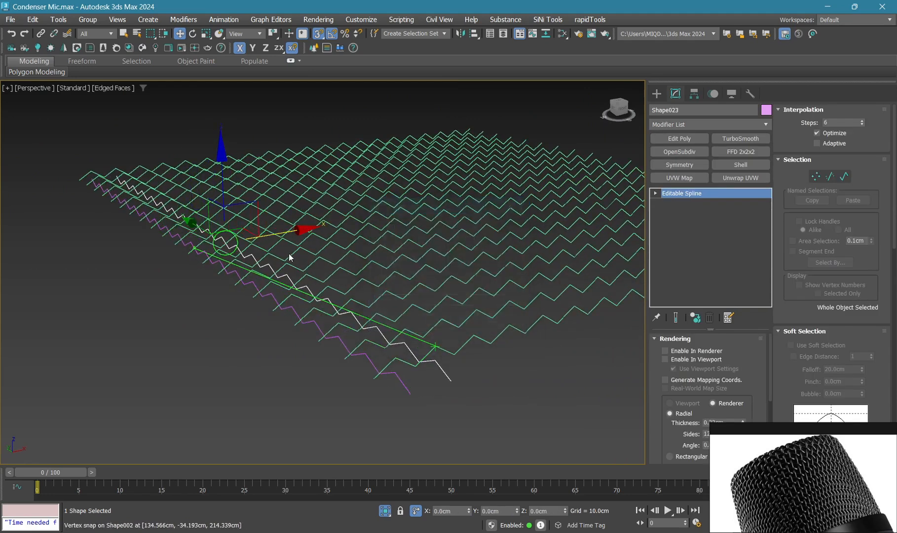
pyautogui.scroll(-5, 305, 247)
pyautogui.scroll(4, 316, 246)
pyautogui.moveTo(586, 351); pyautogui.dragTo(586, 352)
pyautogui.scroll(3, 437, 330)
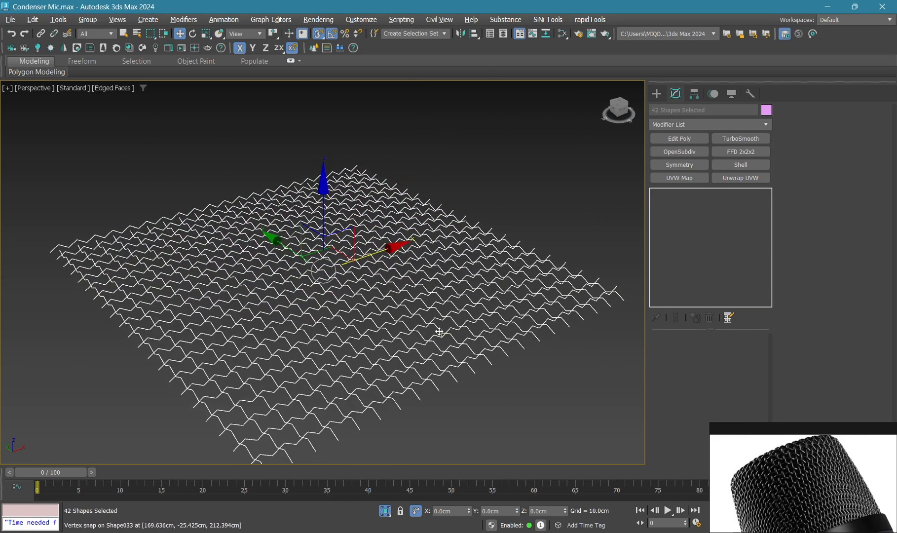
# Attach all the other zigzag splines to one green spline so the whole weave is a single editable spline
pyautogui.click(443, 320)
pyautogui.click(437, 310)
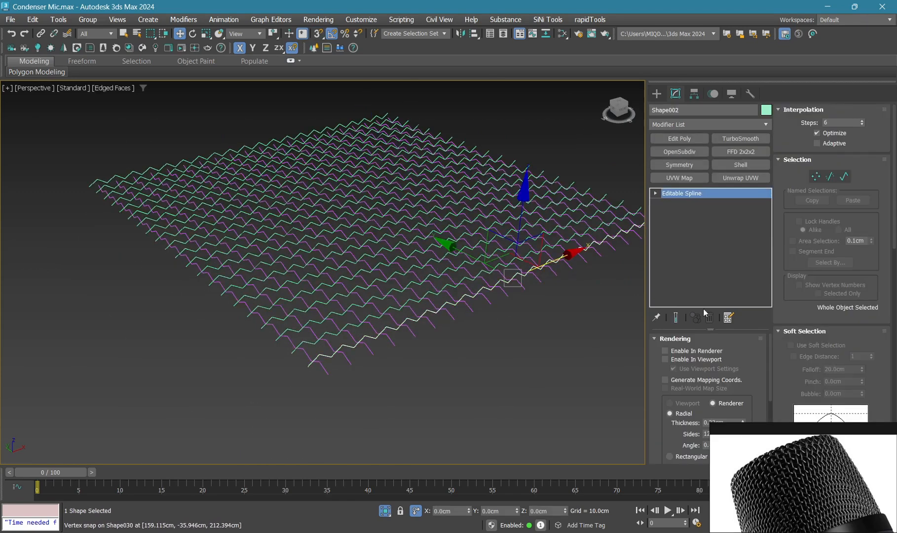
pyautogui.scroll(-5, 790, 238)
pyautogui.click(806, 318)
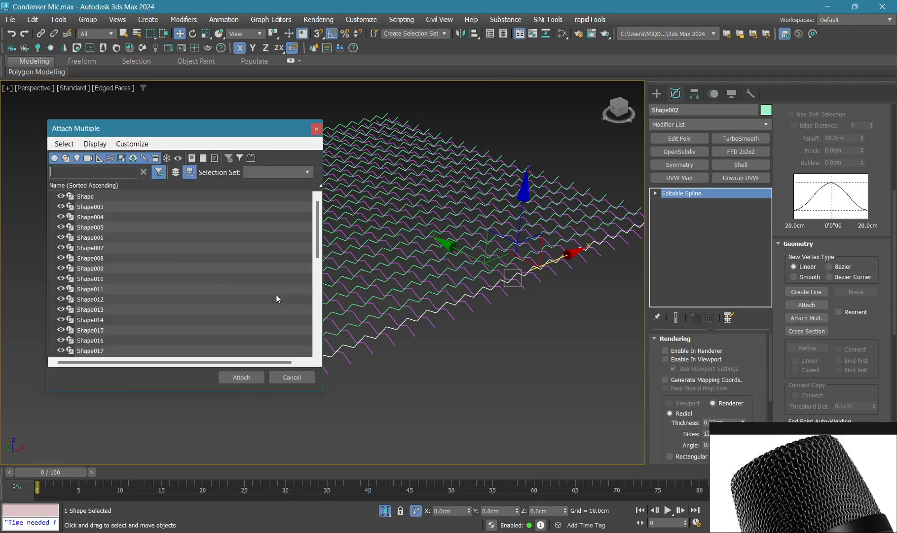
pyautogui.hotkey('ctrl', 'a')
pyautogui.click(257, 381)
pyautogui.press('1')
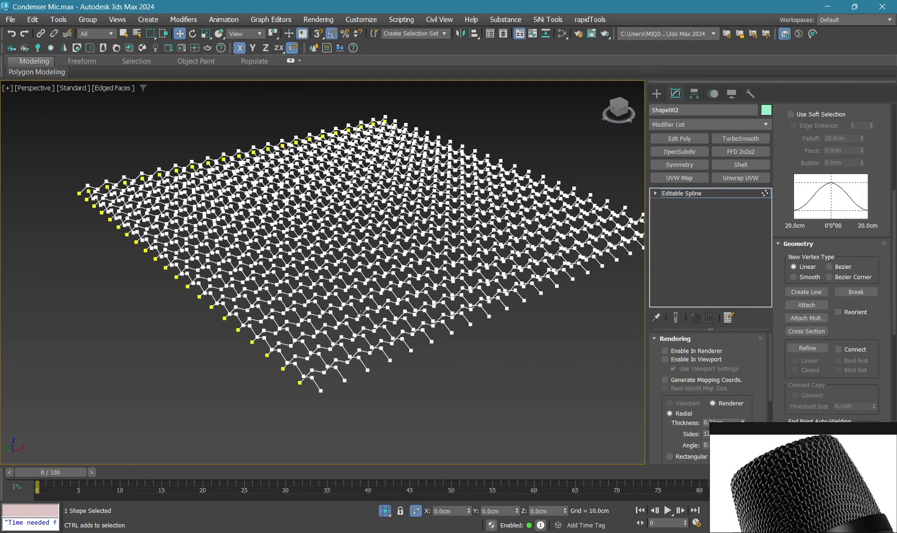
pyautogui.press('1')
# Make the woven spline renderable in the renderer and viewport, with a radial viewport thickness of 0.948 cm
pyautogui.click(686, 360)
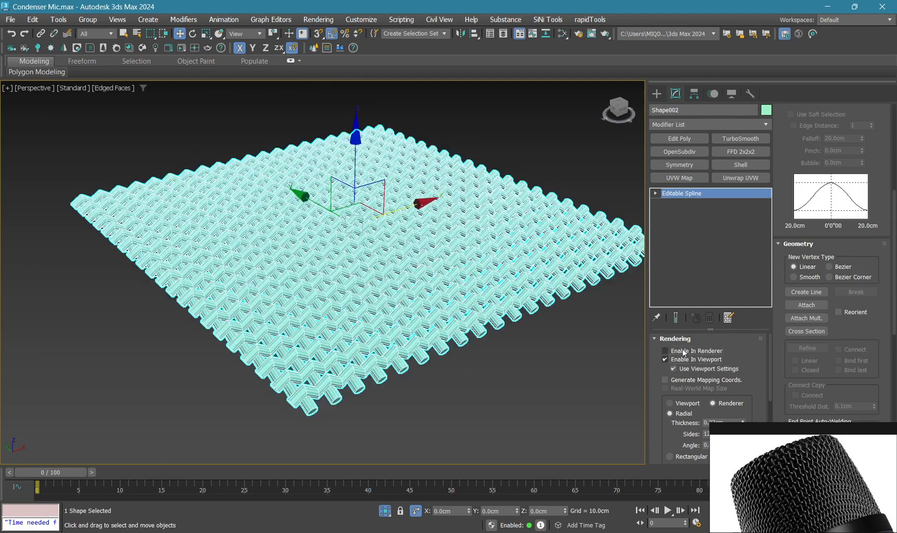
pyautogui.click(682, 351)
pyautogui.scroll(3, 420, 321)
pyautogui.scroll(3, 420, 320)
pyautogui.scroll(-2, 712, 387)
pyautogui.click(688, 353)
pyautogui.moveTo(743, 375); pyautogui.dragTo(744, 390)
pyautogui.scroll(3, 523, 313)
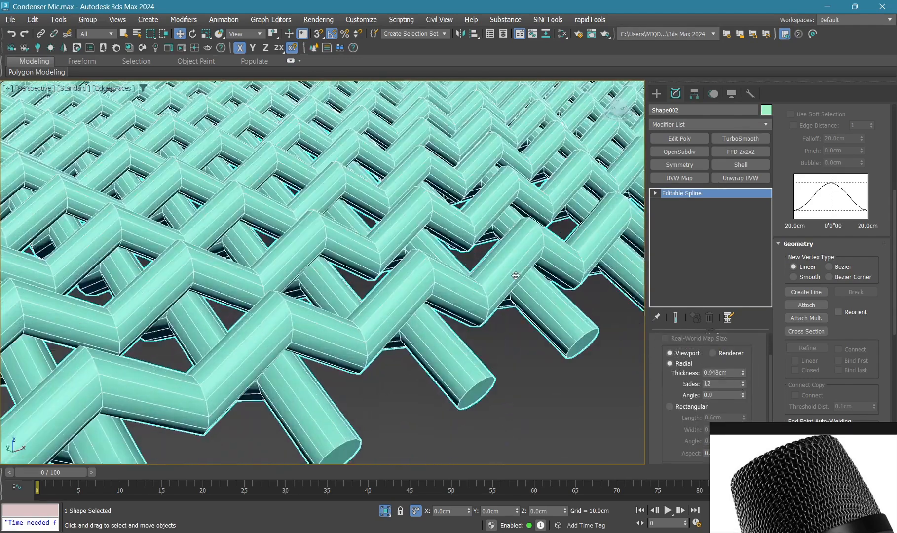
pyautogui.scroll(2, 509, 270)
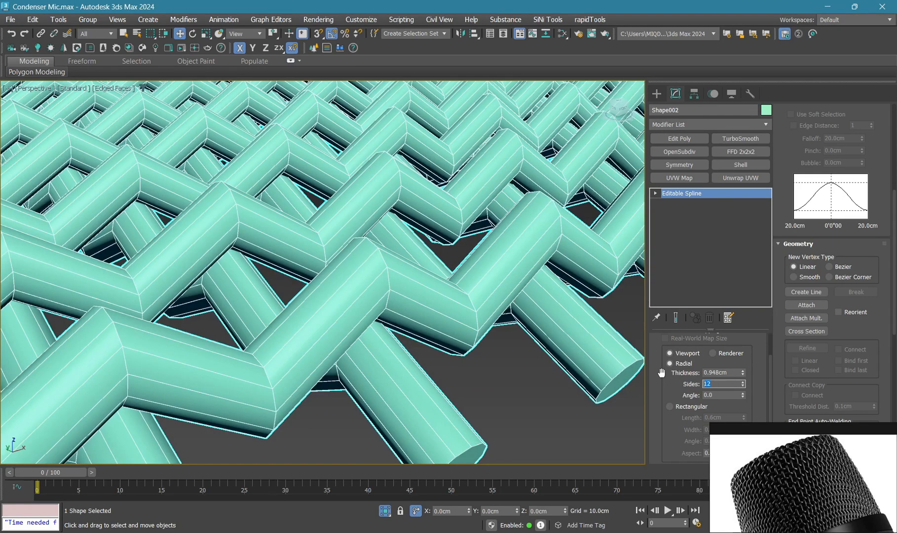
# Set the wires' radial sides to 6, 4 and finally 3 to compare their cross-sections
pyautogui.write('6')
pyautogui.press('Return')
pyautogui.write('4')
pyautogui.press('Return')
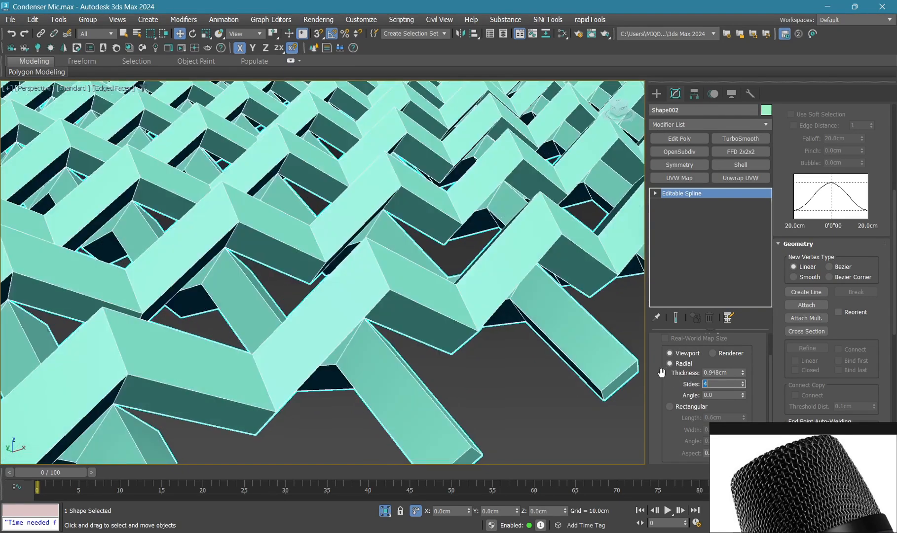
pyautogui.write('3')
pyautogui.press('Return')
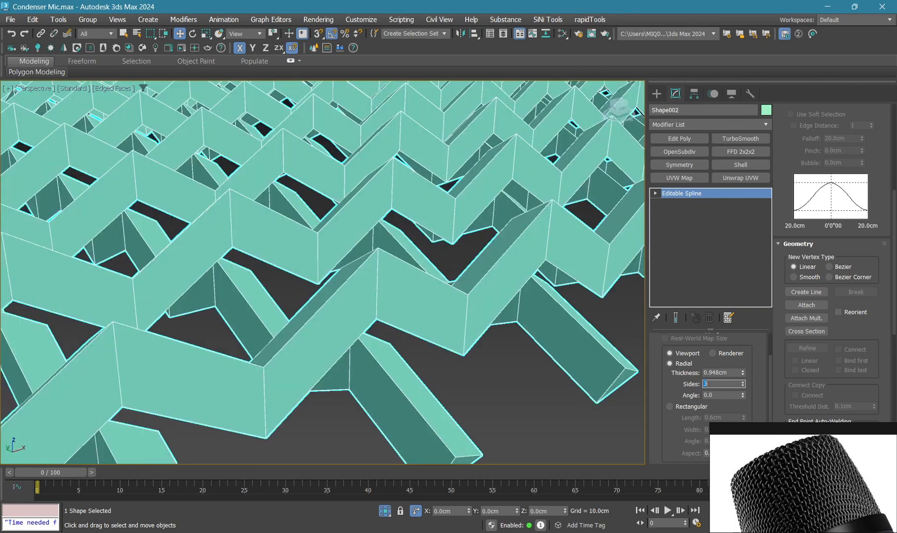
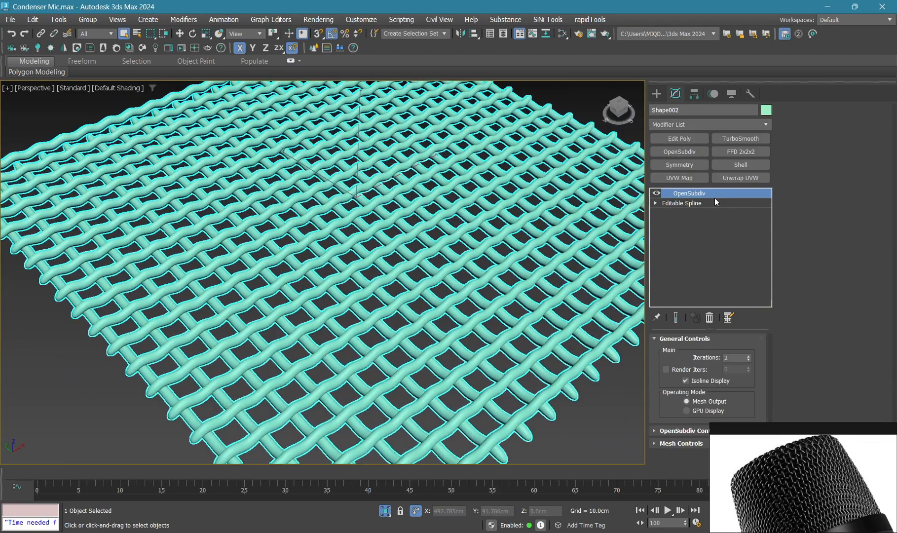
# Adjust the radial rendering settings of the editable spline beneath the OpenSubdiv modifier
pyautogui.click(709, 202)
pyautogui.moveTo(723, 404); pyautogui.dragTo(719, 374)
pyautogui.moveTo(732, 392); pyautogui.dragTo(716, 385)
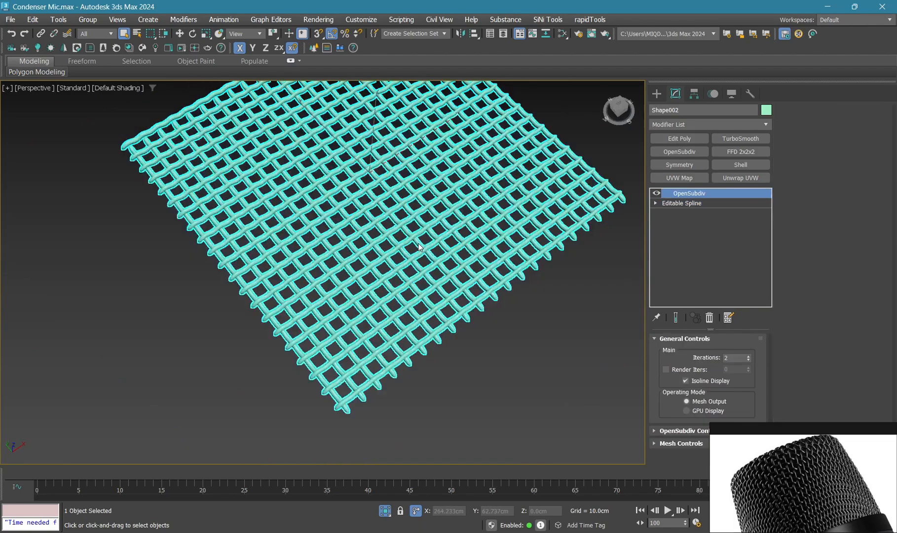
pyautogui.scroll(-5, 419, 245)
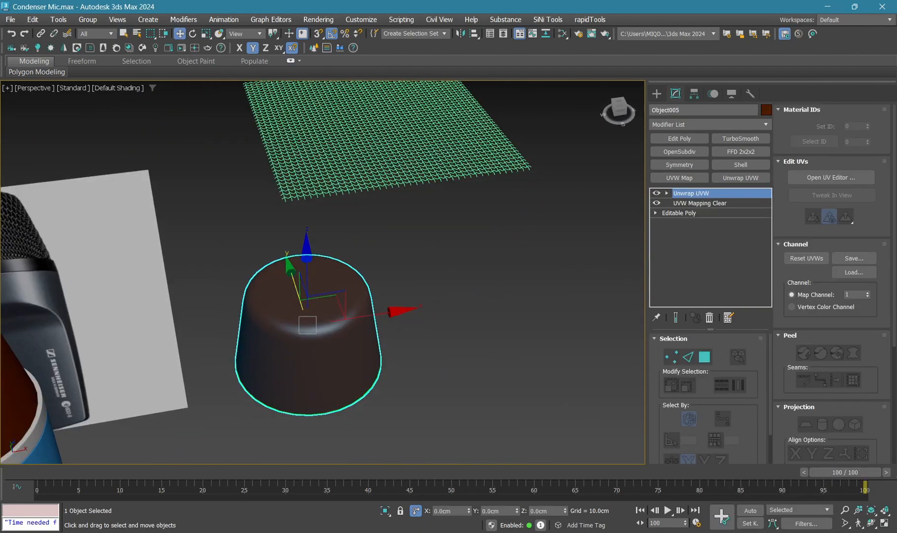
# Run the UVtoMESH_02 script on the unwrapped grille cap and flatten it from its UVs
pyautogui.hotkey('alt', 'Tab')
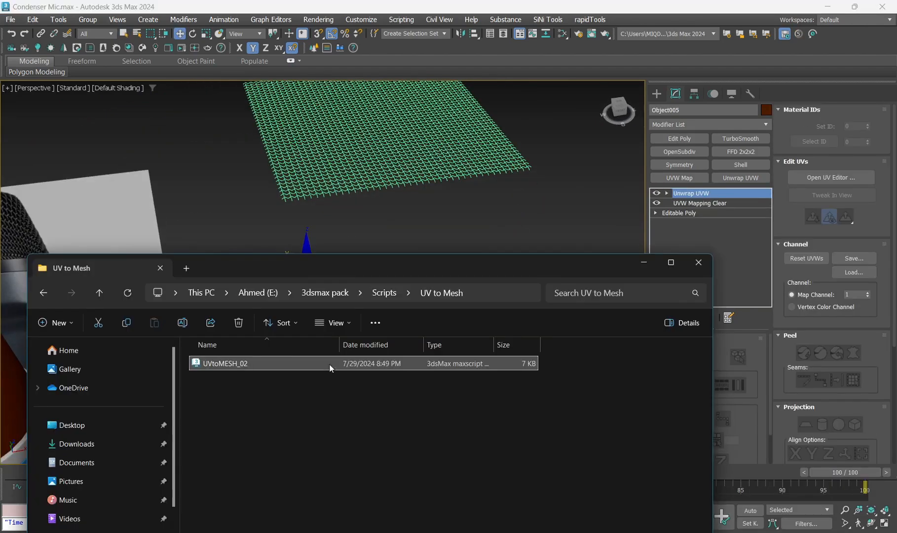
pyautogui.moveTo(375, 268); pyautogui.dragTo(427, 194)
pyautogui.click(439, 226)
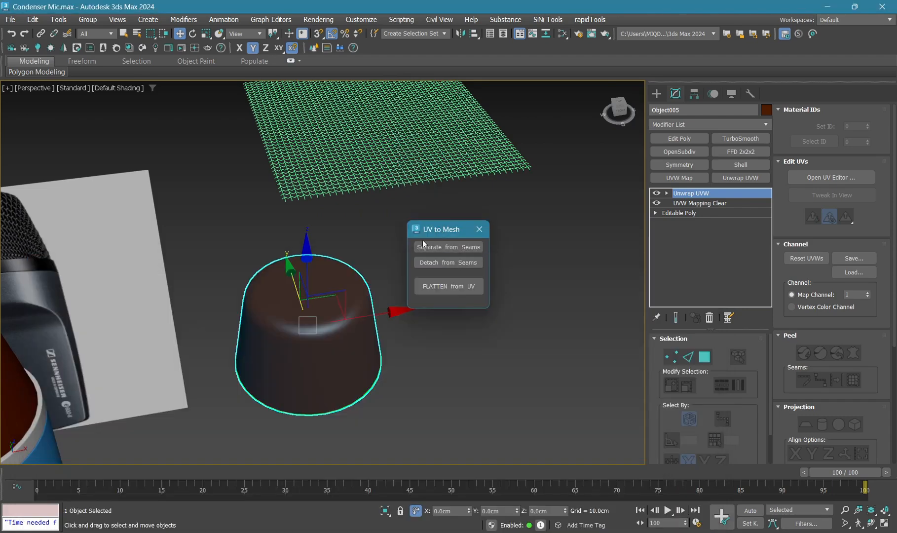
pyautogui.click(439, 291)
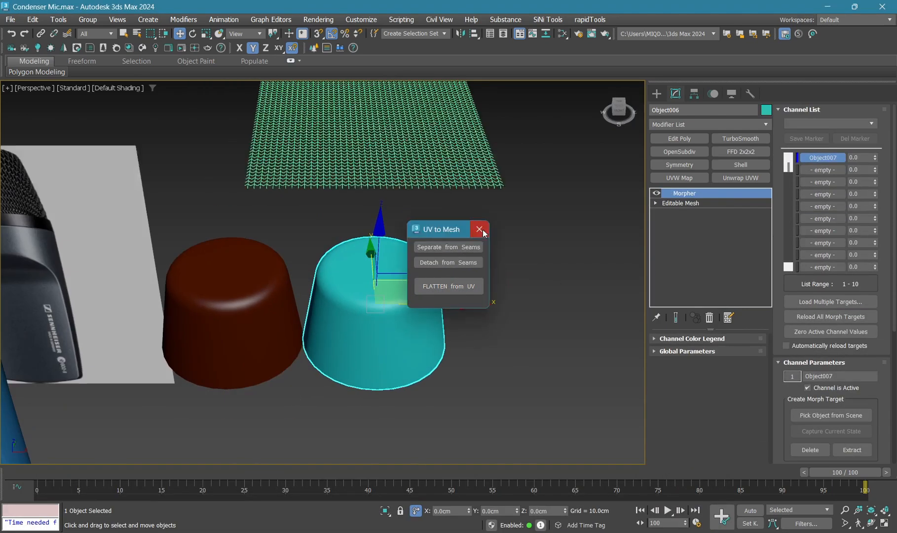
pyautogui.click(479, 230)
# Set the new cap's Object007 Morpher channel to 100 to flatten it into a disc
pyautogui.keyDown('alt'); pyautogui.moveTo(473, 300); pyautogui.dragTo(361, 321, button='middle'); pyautogui.keyUp('alt')
pyautogui.scroll(2, 405, 310)
pyautogui.scroll(-8, 364, 314)
pyautogui.scroll(2, 375, 309)
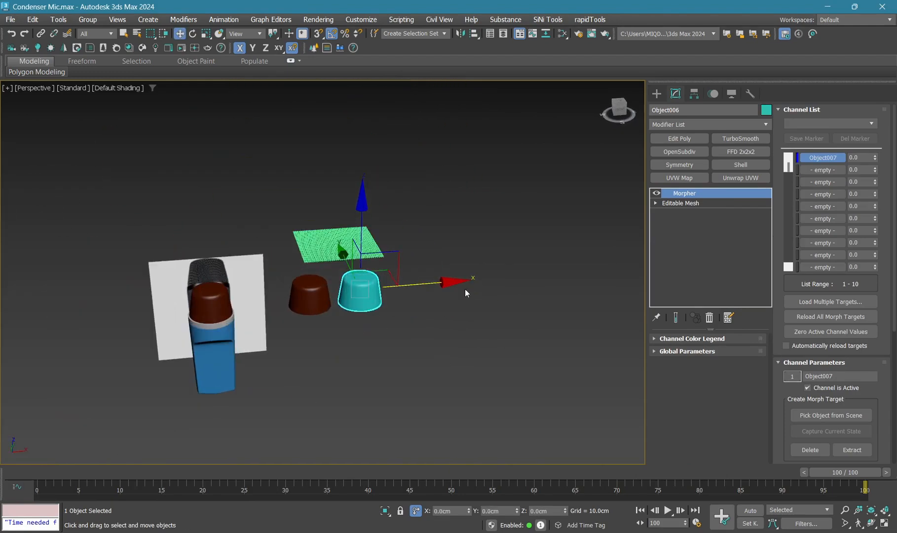
pyautogui.scroll(2, 393, 324)
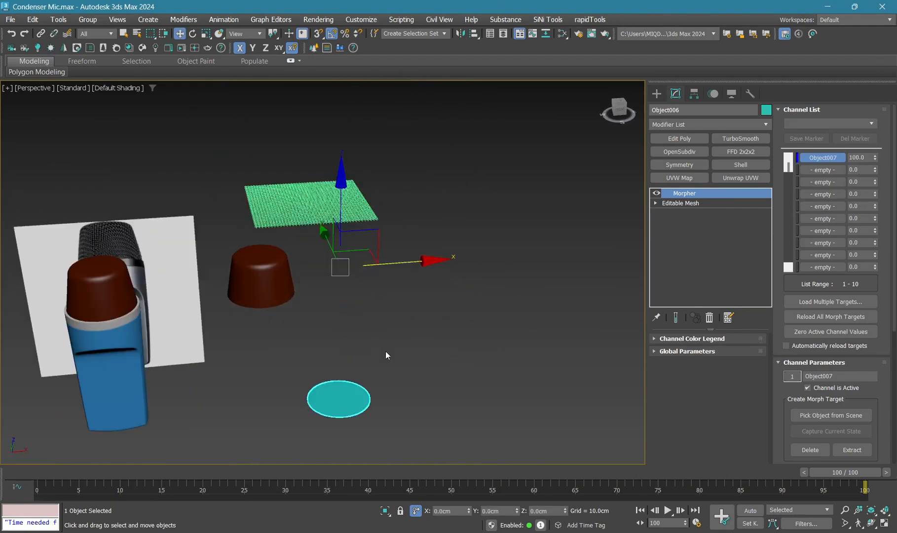
# Align the wire mesh spline to the flattened disc, center to center on X, Y and Z
pyautogui.moveTo(385, 351); pyautogui.dragTo(396, 326, button='middle')
pyautogui.click(344, 194)
pyautogui.hotkey('alt', 'a')
pyautogui.click(357, 375)
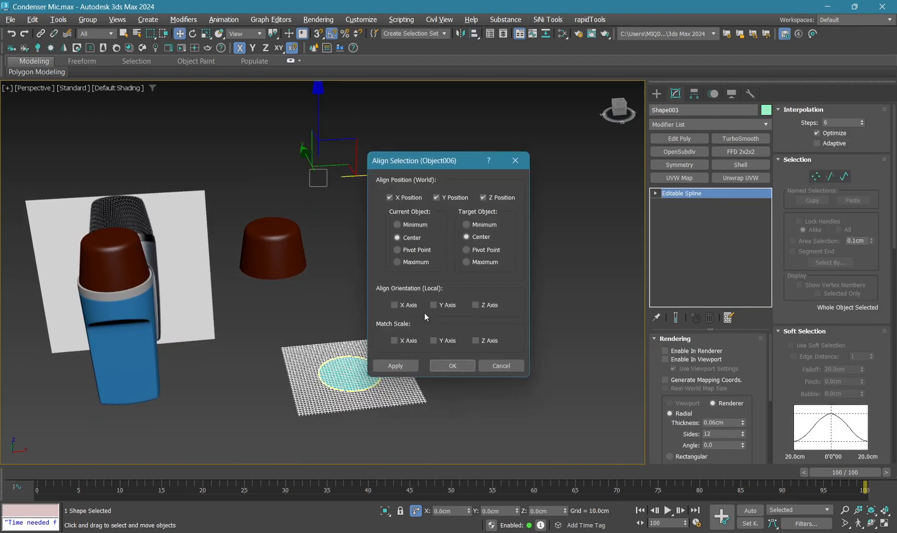
pyautogui.click(453, 368)
# Scale the wire mesh uniformly in the Top view to match the disc's diameter
pyautogui.scroll(3, 356, 388)
pyautogui.press('t')
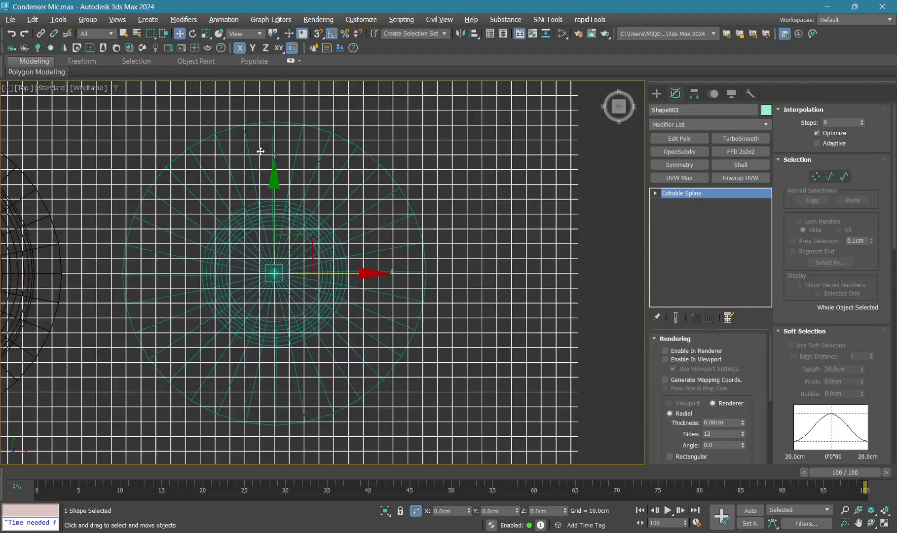
pyautogui.press('z')
pyautogui.press('r')
pyautogui.moveTo(326, 259); pyautogui.dragTo(314, 309)
# Add an FFD 2x2x2 modifier to the mesh and adjust its upper and left control points to the disc's outline with snapping
pyautogui.click(730, 152)
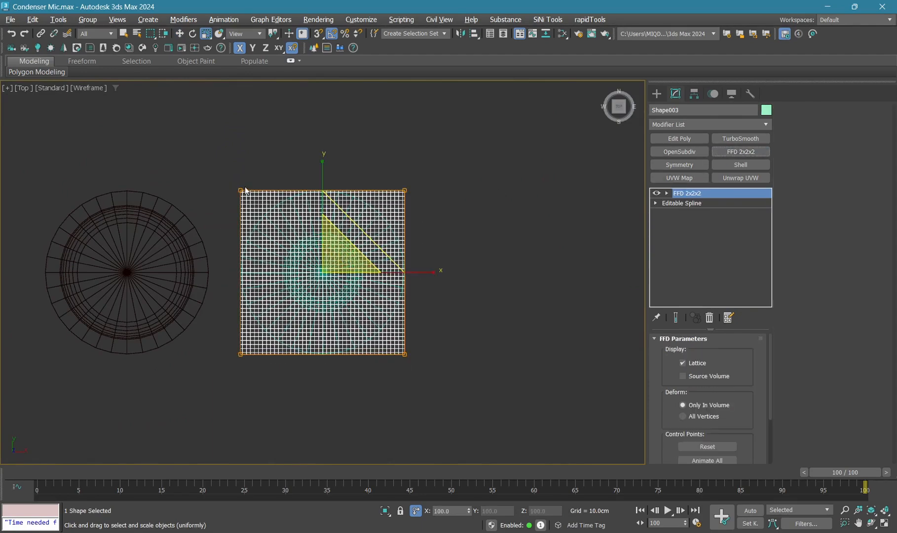
pyautogui.press('1')
pyautogui.moveTo(203, 156); pyautogui.dragTo(578, 242)
pyautogui.scroll(2, 256, 176)
pyautogui.press('w')
pyautogui.press('s')
pyautogui.moveTo(350, 198); pyautogui.dragTo(224, 221)
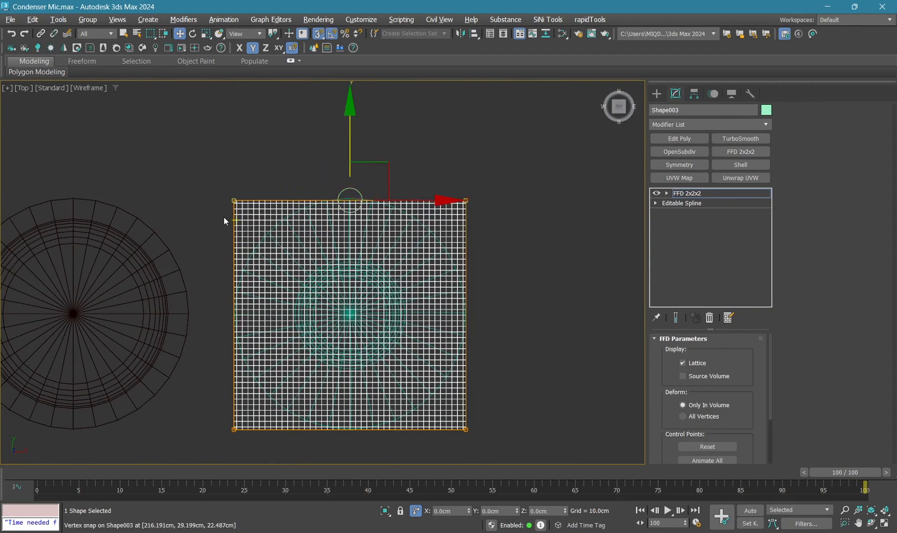
pyautogui.moveTo(311, 315); pyautogui.dragTo(230, 320)
# Fit the lattice's upper, right and lower control points to the disc's outer edges with vertex snapping
pyautogui.moveTo(190, 151); pyautogui.dragTo(498, 232)
pyautogui.scroll(2, 338, 147)
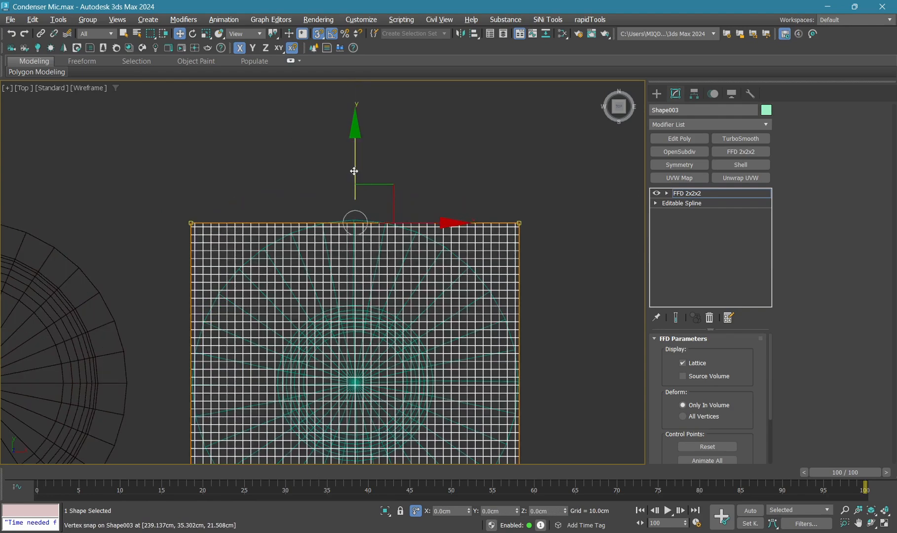
pyautogui.moveTo(354, 171); pyautogui.dragTo(356, 212)
pyautogui.moveTo(360, 248); pyautogui.dragTo(292, 163, button='middle')
pyautogui.scroll(-2, 293, 167)
pyautogui.moveTo(472, 114); pyautogui.dragTo(351, 464)
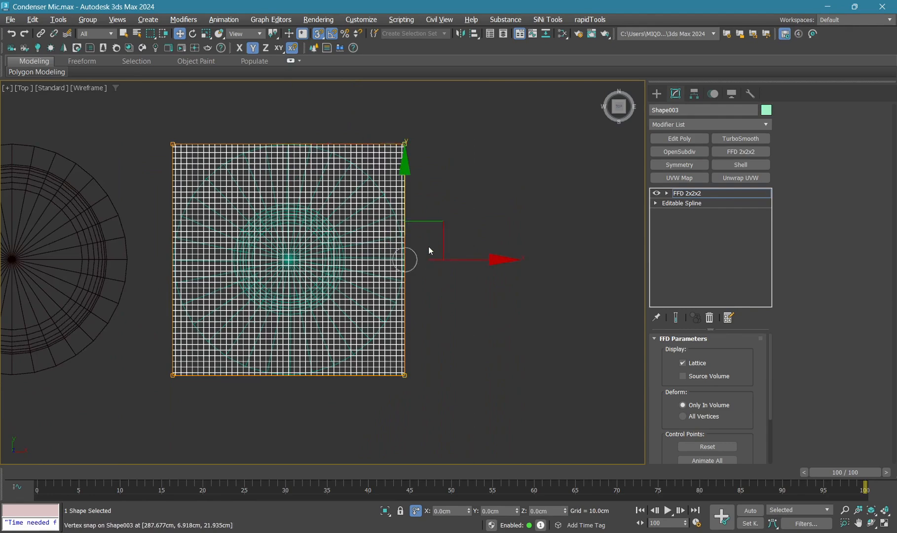
pyautogui.moveTo(428, 250); pyautogui.dragTo(404, 257)
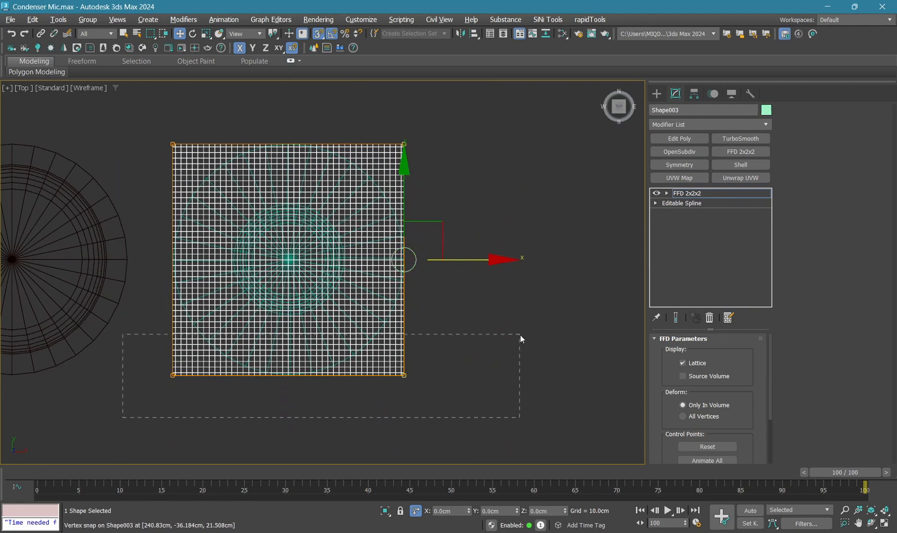
pyautogui.moveTo(520, 334); pyautogui.dragTo(520, 335)
pyautogui.scroll(2, 310, 354)
pyautogui.moveTo(280, 331); pyautogui.dragTo(280, 388)
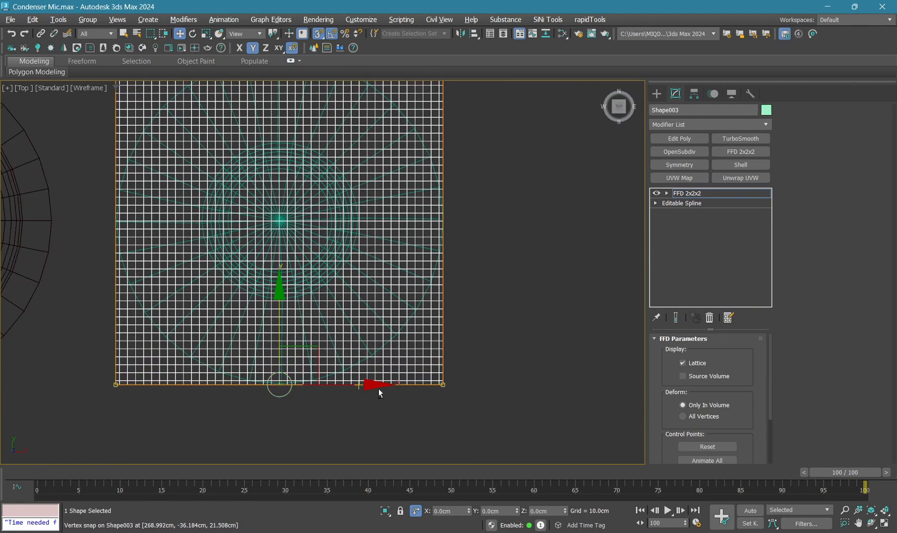
# Raise the mesh using Align on Z only, matching its minimum to the picked target's maximum
pyautogui.press('p')
pyautogui.scroll(4, 401, 356)
pyautogui.press('1')
pyautogui.moveTo(411, 330)
pyautogui.mouseDown(button='middle')
pyautogui.moveTo(411, 302)
pyautogui.moveTo(413, 312)
pyautogui.mouseUp(button='middle')
pyautogui.hotkey('alt', 'a')
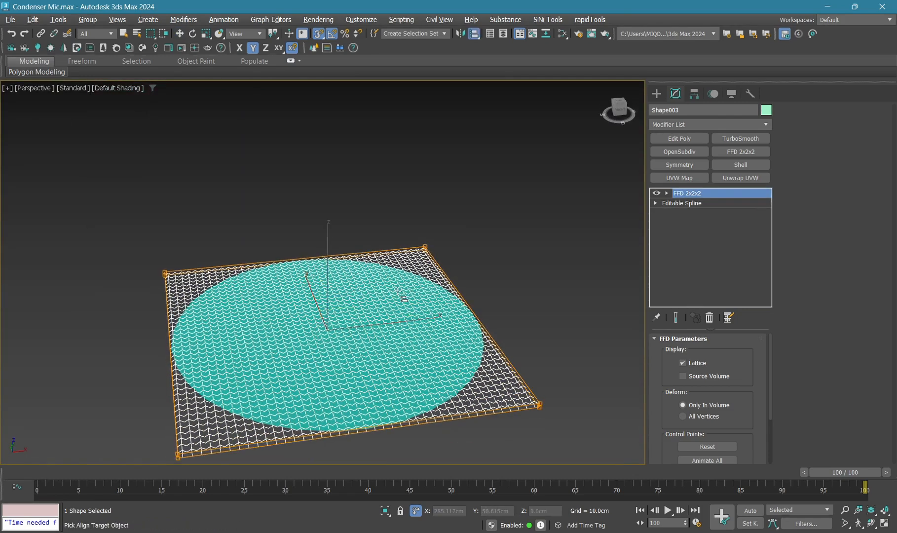
pyautogui.click(398, 292)
pyautogui.click(473, 262)
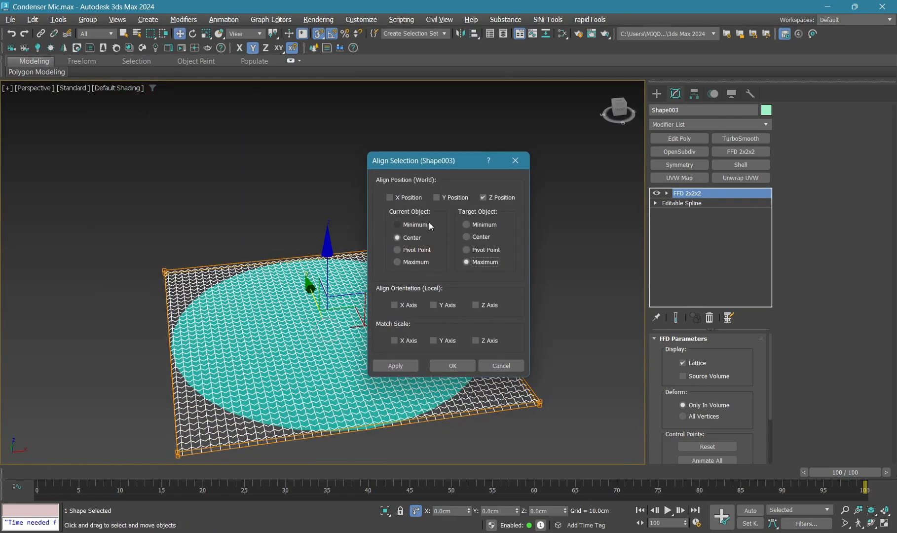
pyautogui.click(417, 224)
pyautogui.click(445, 367)
pyautogui.keyDown('alt'); pyautogui.moveTo(404, 320); pyautogui.dragTo(608, 190, button='middle'); pyautogui.keyUp('alt')
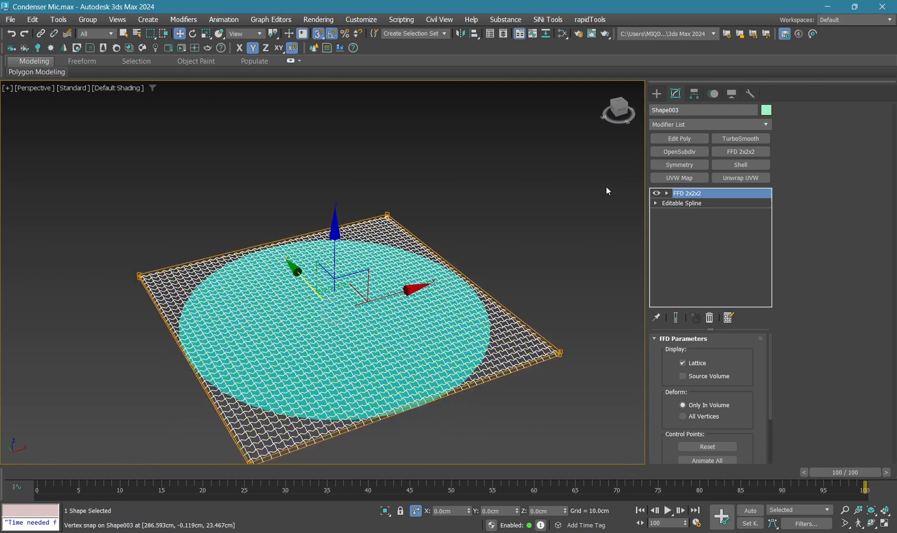
# Convert the lattice-deformed wire mesh to an Editable Spline
pyautogui.rightClick(406, 240)
pyautogui.moveTo(440, 394)
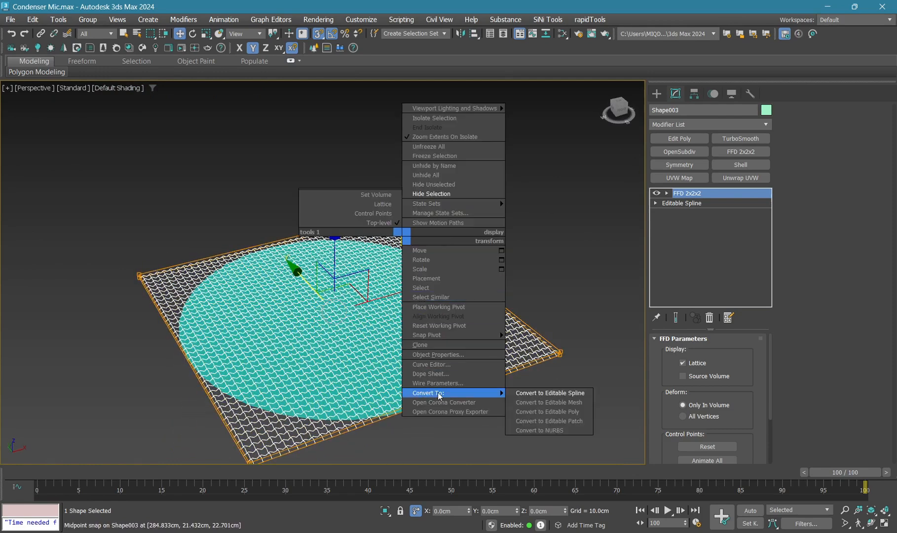
pyautogui.click(549, 402)
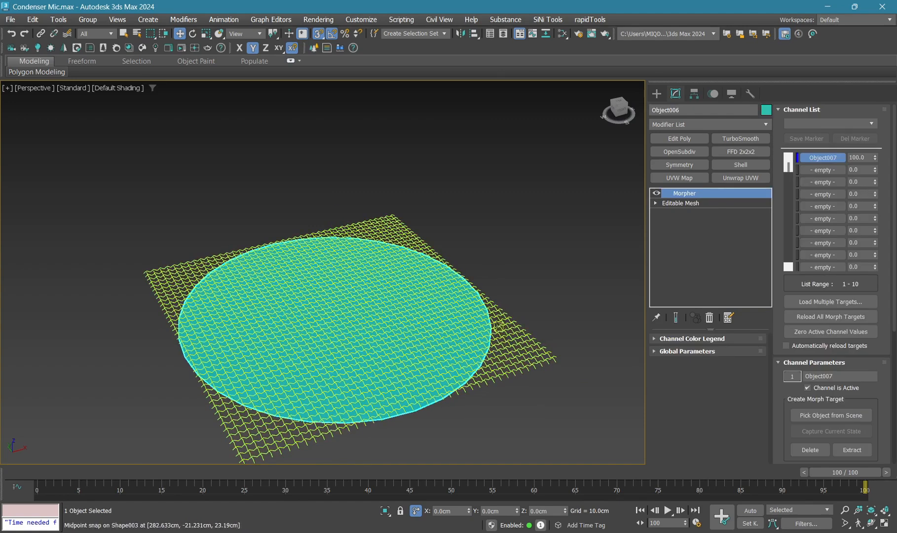
# Apply a Skin Wrap modifier to the wire mesh spline
pyautogui.click(496, 321)
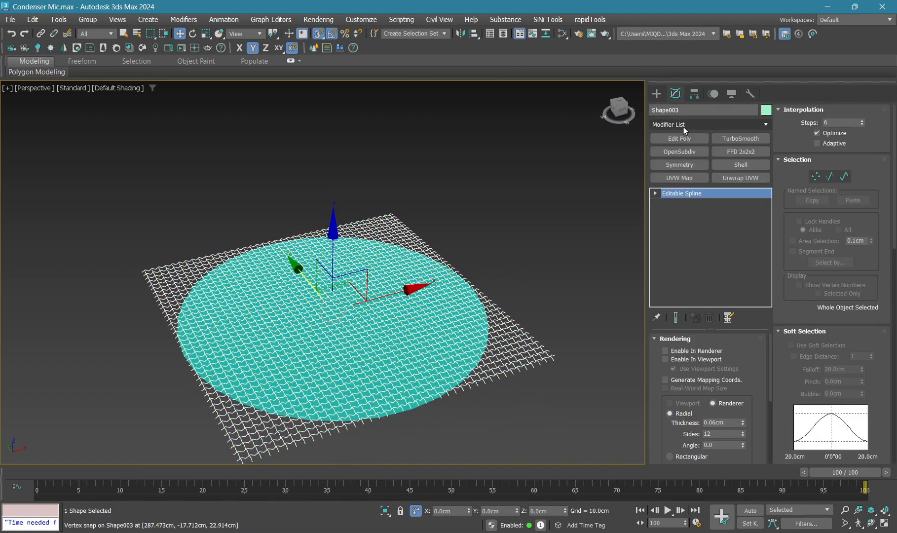
pyautogui.click(684, 126)
pyautogui.write('sk')
pyautogui.press('Down')
pyautogui.press('Down')
pyautogui.press('Down')
pyautogui.press('Return')
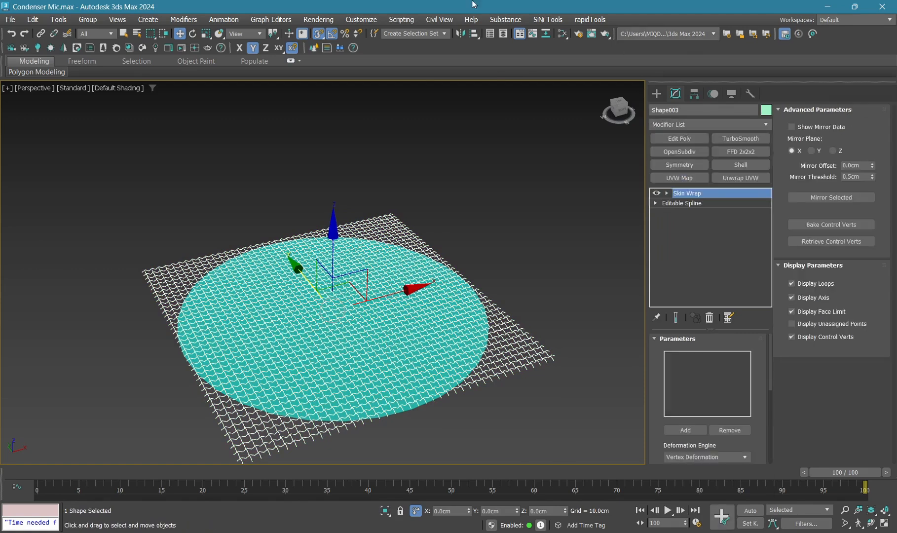
# Set the Skin Wrap engine to Face Deformation and add the flattened disc, Object006, as its control object
pyautogui.moveTo(489, 288); pyautogui.dragTo(478, 283, button='middle')
pyautogui.moveTo(700, 448); pyautogui.dragTo(706, 251)
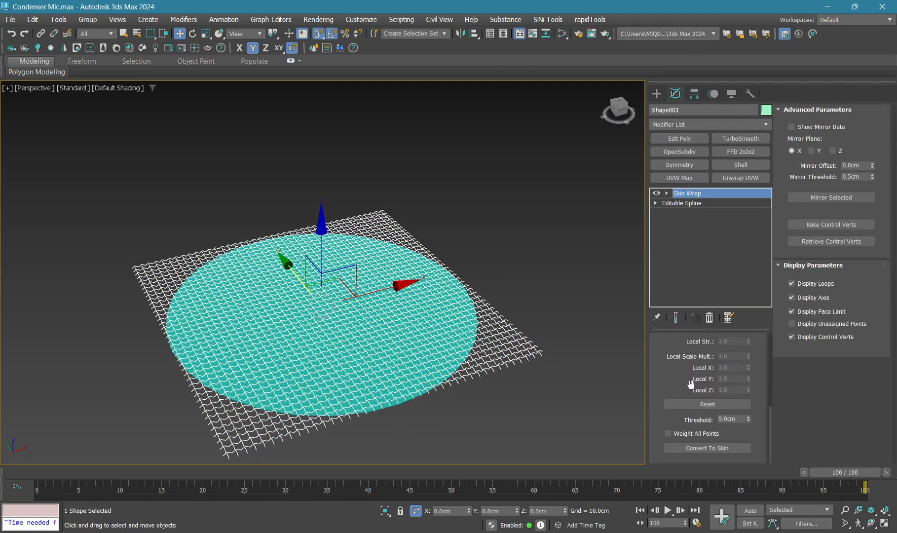
pyautogui.scroll(5, 701, 451)
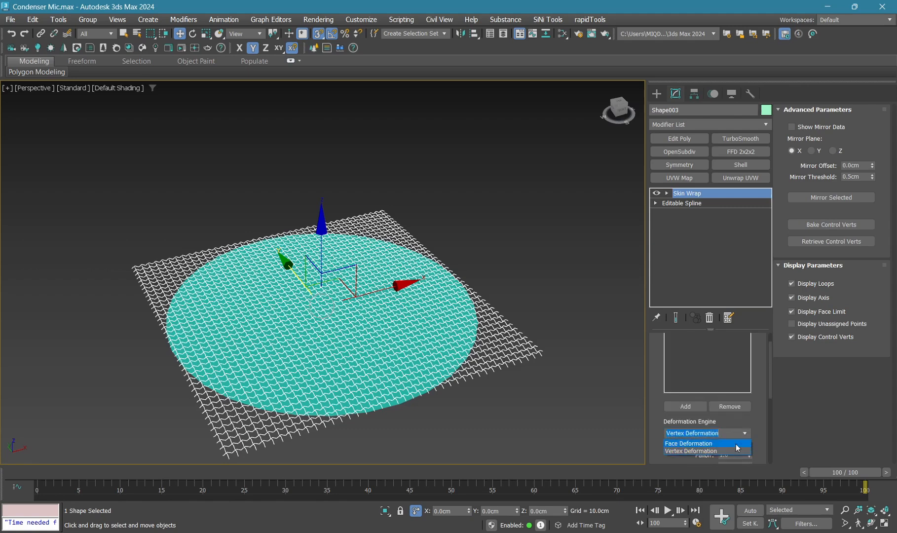
pyautogui.scroll(2, 739, 420)
pyautogui.click(694, 426)
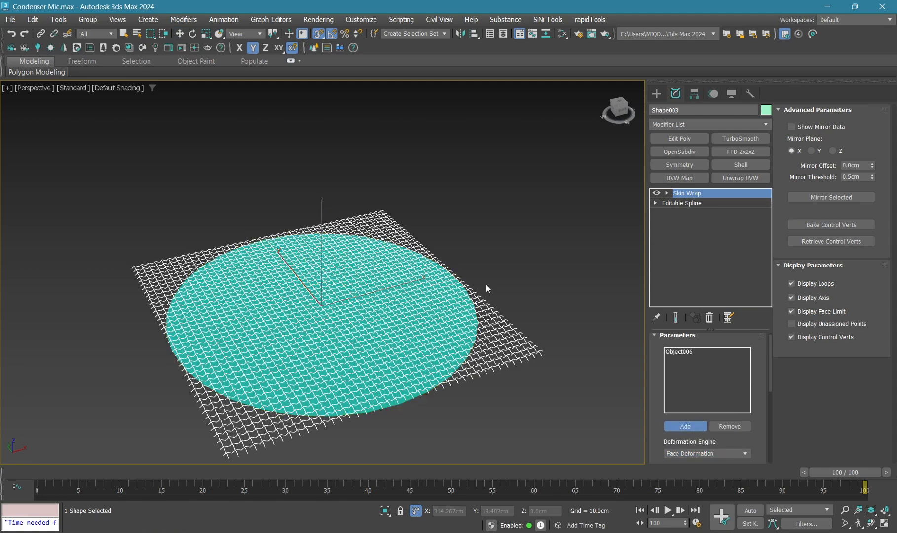
pyautogui.rightClick(486, 285)
# Set the flattened disc's Morpher channel Object007 to 0.0 so the wire mesh wraps into the cap shape
pyautogui.keyDown('alt'); pyautogui.moveTo(456, 365); pyautogui.dragTo(368, 435, button='middle'); pyautogui.keyUp('alt')
pyautogui.press('q')
pyautogui.click(410, 287)
pyautogui.scroll(-5, 410, 287)
pyautogui.press('w')
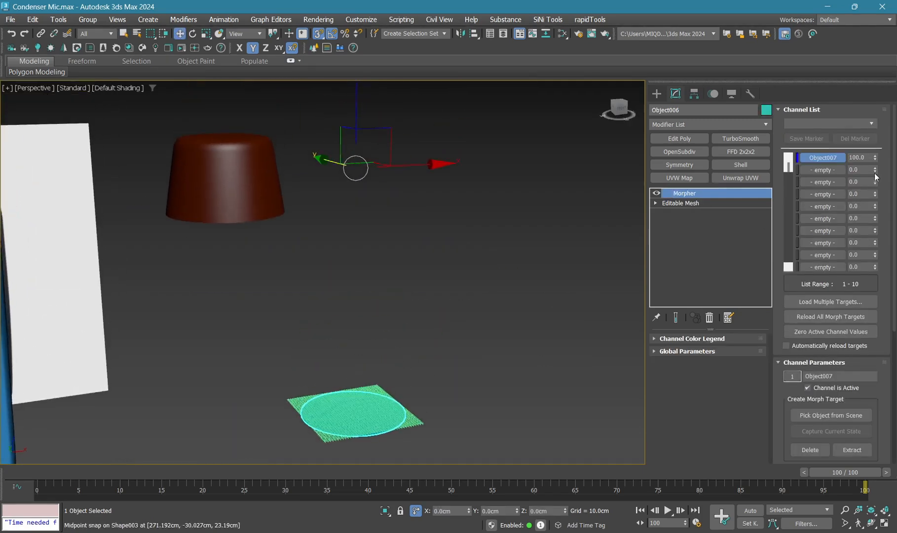
pyautogui.moveTo(875, 159); pyautogui.dragTo(875, 203)
pyautogui.moveTo(373, 274); pyautogui.dragTo(372, 341, button='middle')
pyautogui.scroll(4, 367, 238)
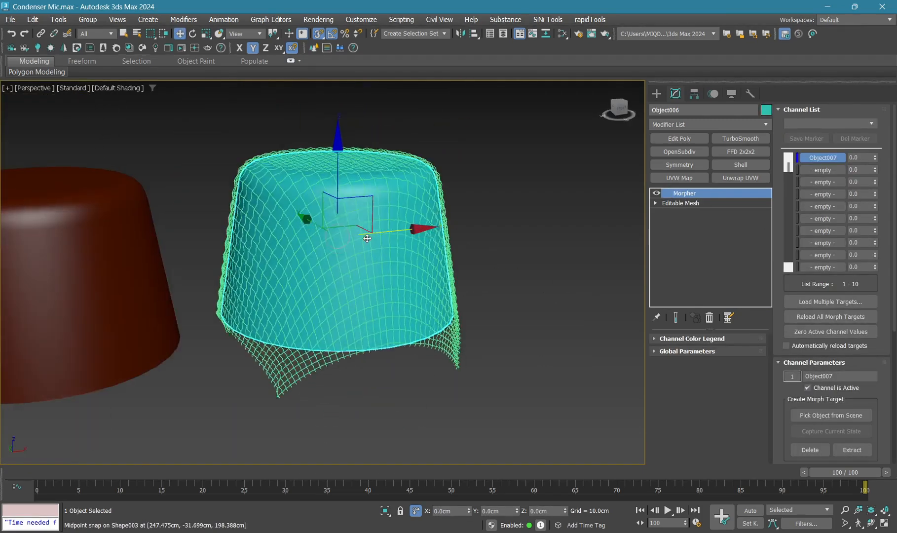
# Collapse the wrapped wire mesh to an Editable Spline and delete the morphing disc and the unwrapped cap copy
pyautogui.keyDown('alt'); pyautogui.moveTo(367, 238); pyautogui.dragTo(372, 296, button='middle'); pyautogui.keyUp('alt')
pyautogui.press('q')
pyautogui.moveTo(373, 330); pyautogui.dragTo(365, 289, button='middle')
pyautogui.scroll(-3, 392, 326)
pyautogui.press('Delete')
pyautogui.click(244, 264)
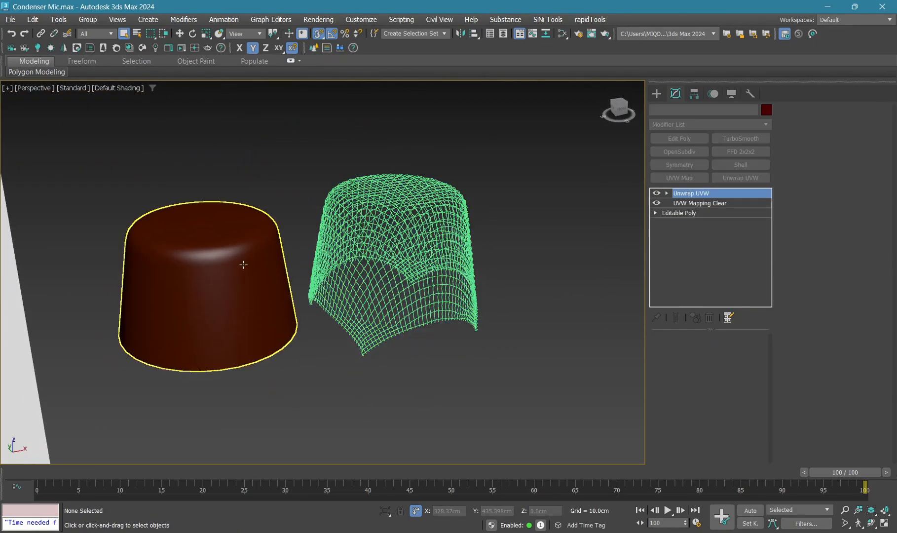
pyautogui.press('Delete')
pyautogui.scroll(-4, 361, 250)
# Align the wire mesh to the microphone's grille cap, center to center on X, Y and Z
pyautogui.click(364, 250)
pyautogui.press('w')
pyautogui.scroll(2, 59, 296)
pyautogui.hotkey('alt', 'a')
pyautogui.click(194, 282)
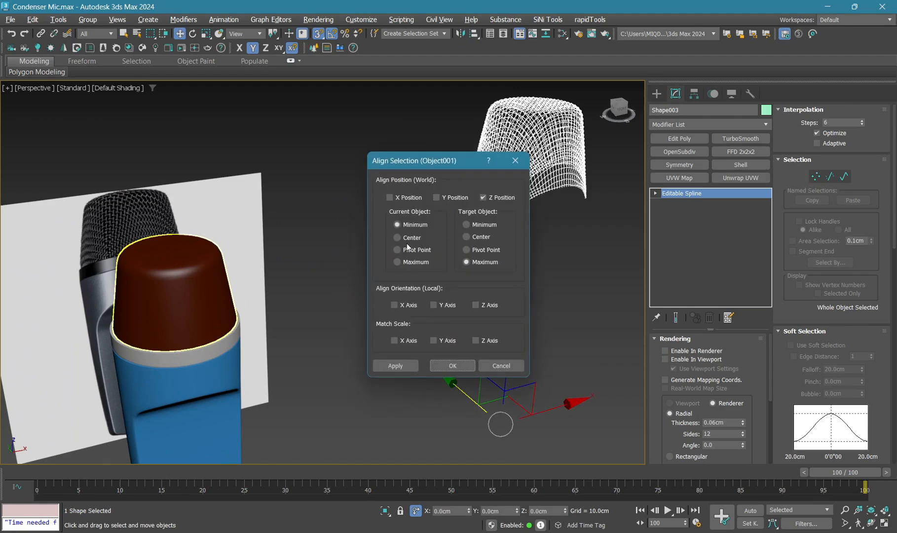
pyautogui.click(397, 237)
pyautogui.click(467, 237)
pyautogui.click(390, 198)
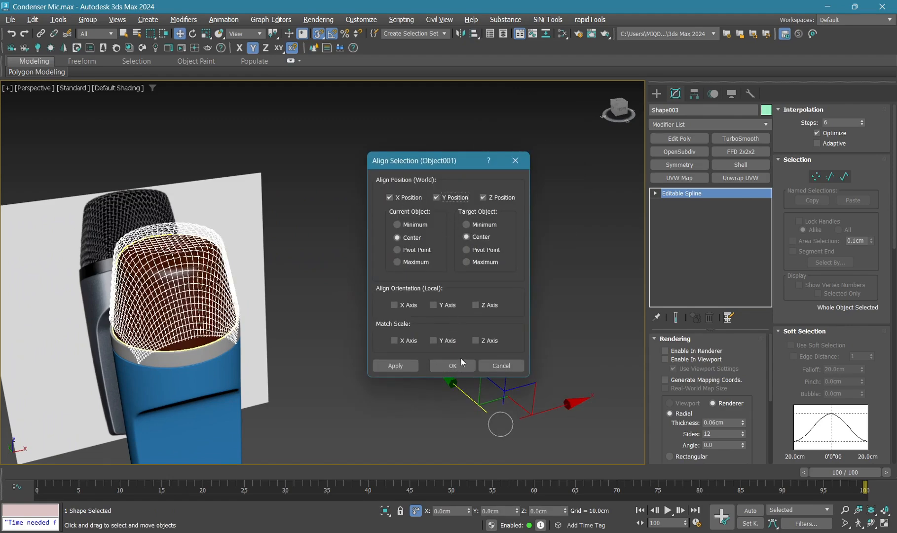
pyautogui.click(461, 362)
# Isolate the microphone parts together with the wire mesh, leaving out the reference planes
pyautogui.hotkey('ctrl', 'a')
pyautogui.hotkey('alt', 'q')
pyautogui.click(431, 161)
pyautogui.click(353, 157)
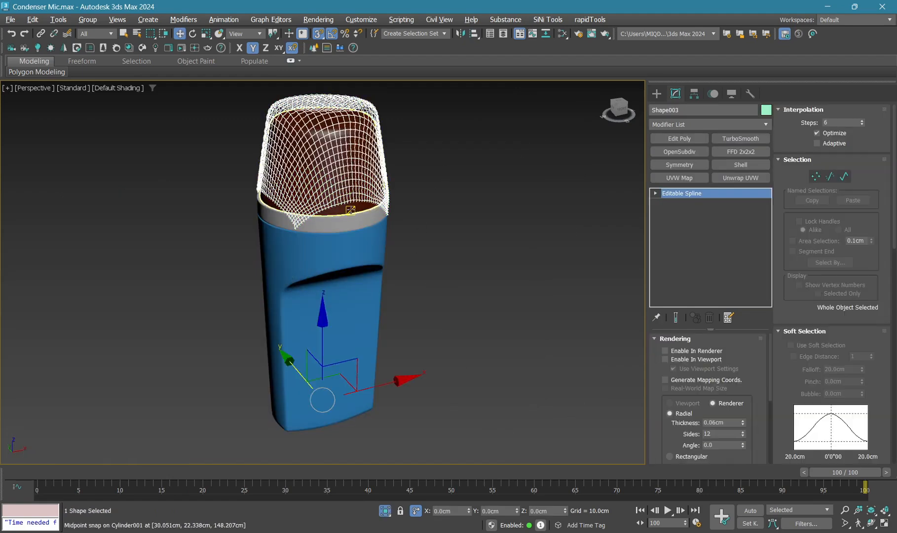
# Center the wire mesh's pivot to the object, working in the Front view
pyautogui.press('f')
pyautogui.press('z')
pyautogui.click(693, 94)
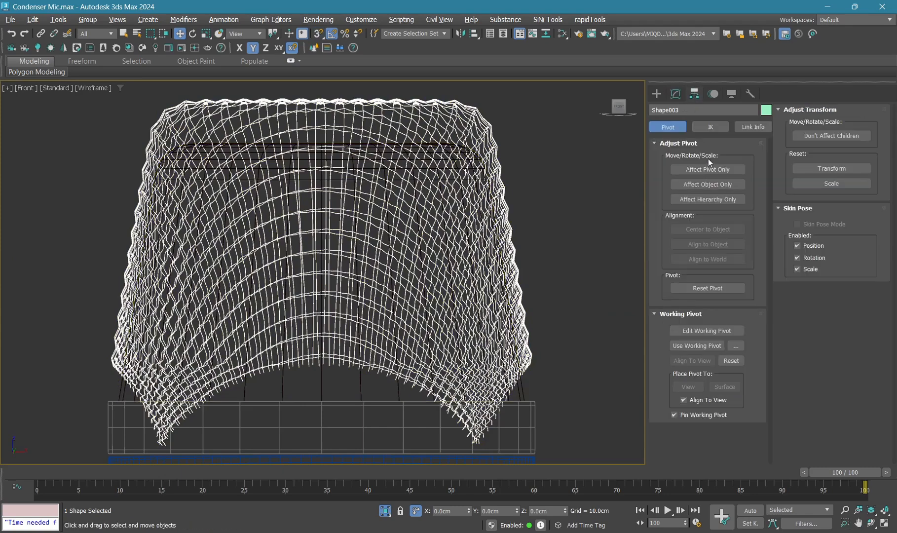
pyautogui.click(706, 230)
pyautogui.click(708, 169)
# Scale the wire mesh down and lower it until it fits closely over the grille cap
pyautogui.press('r')
pyautogui.moveTo(328, 249); pyautogui.dragTo(320, 269)
pyautogui.press('w')
pyautogui.press('s')
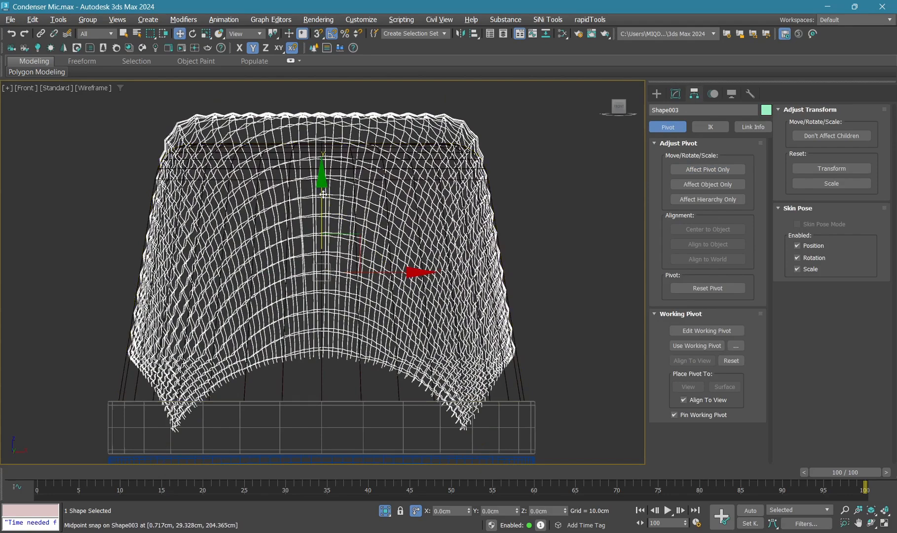
pyautogui.moveTo(321, 194); pyautogui.dragTo(322, 219)
pyautogui.press('r')
pyautogui.moveTo(323, 279); pyautogui.dragTo(324, 267)
pyautogui.press('w')
pyautogui.moveTo(328, 212)
pyautogui.mouseDown()
pyautogui.moveTo(323, 222)
pyautogui.moveTo(322, 195)
pyautogui.moveTo(322, 221)
pyautogui.mouseUp()
pyautogui.press('w')
pyautogui.press('p')
pyautogui.scroll(8, 323, 207)
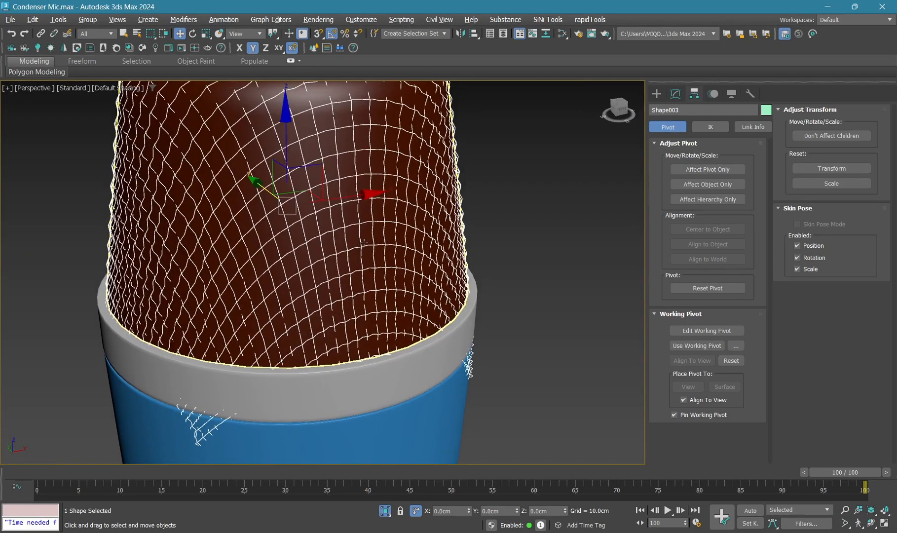
# Hide the inner grille cap so only the wire mesh remains above the collar
pyautogui.press('q')
pyautogui.click(367, 212)
pyautogui.rightClick(356, 206)
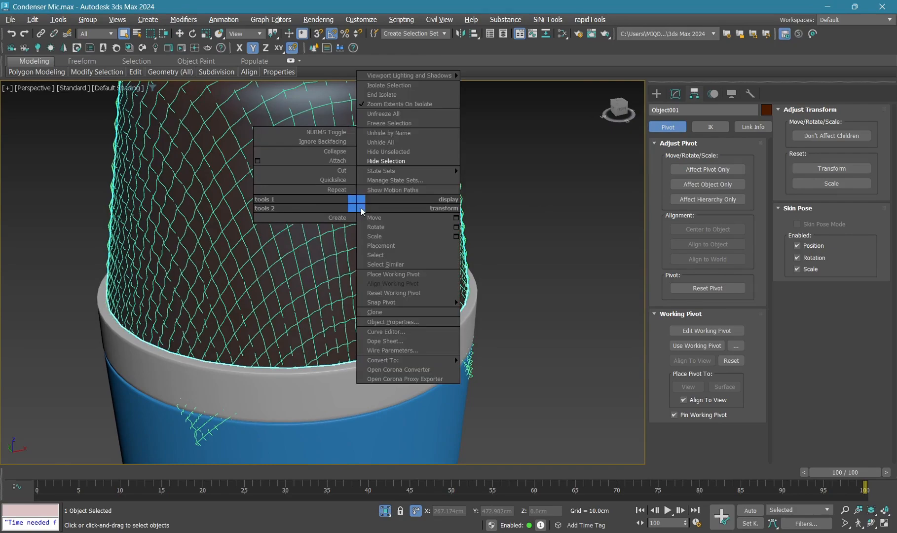
pyautogui.click(379, 161)
pyautogui.scroll(-8, 362, 175)
pyautogui.moveTo(363, 176); pyautogui.dragTo(351, 311, button='middle')
pyautogui.scroll(8, 341, 321)
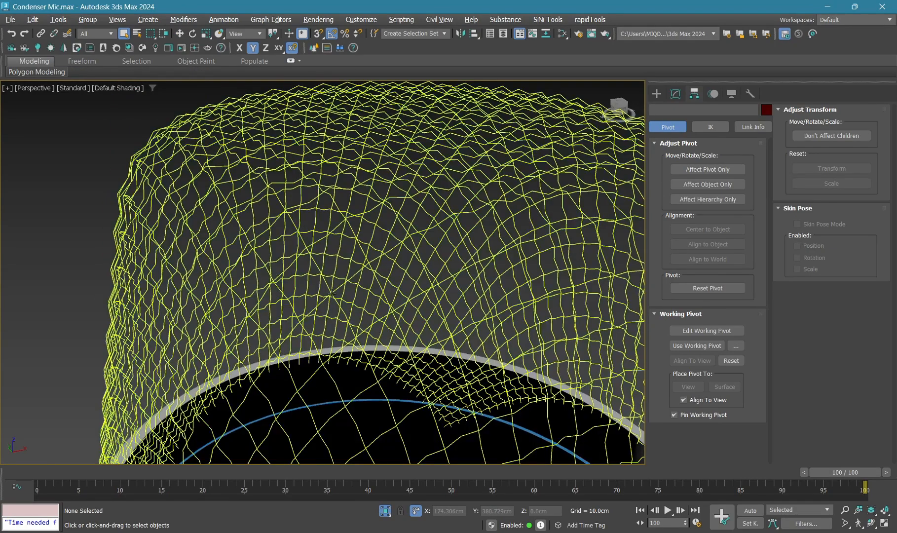
# Enable the mesh spline in renderer and viewport as radial with 2.0 cm thickness and 4 sides
pyautogui.click(340, 353)
pyautogui.moveTo(341, 353); pyautogui.dragTo(318, 305, button='middle')
pyautogui.click(675, 93)
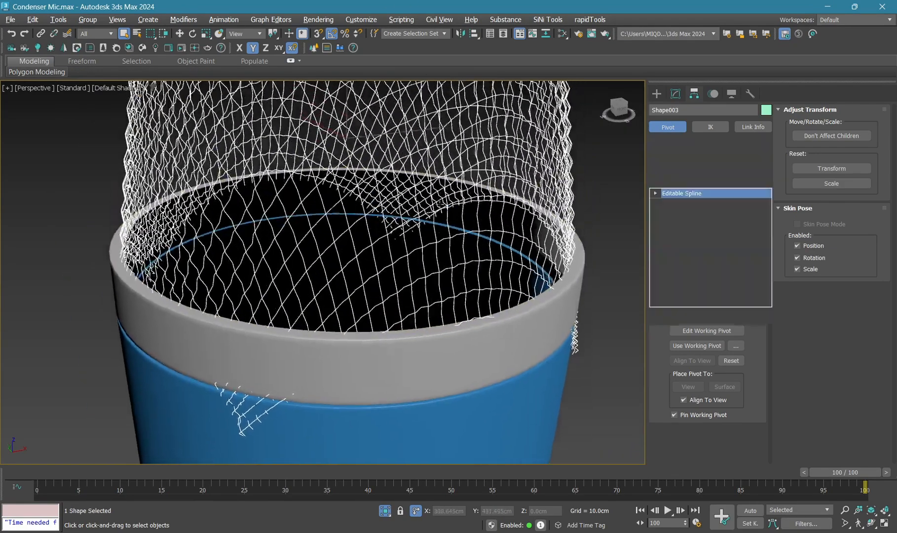
pyautogui.click(687, 359)
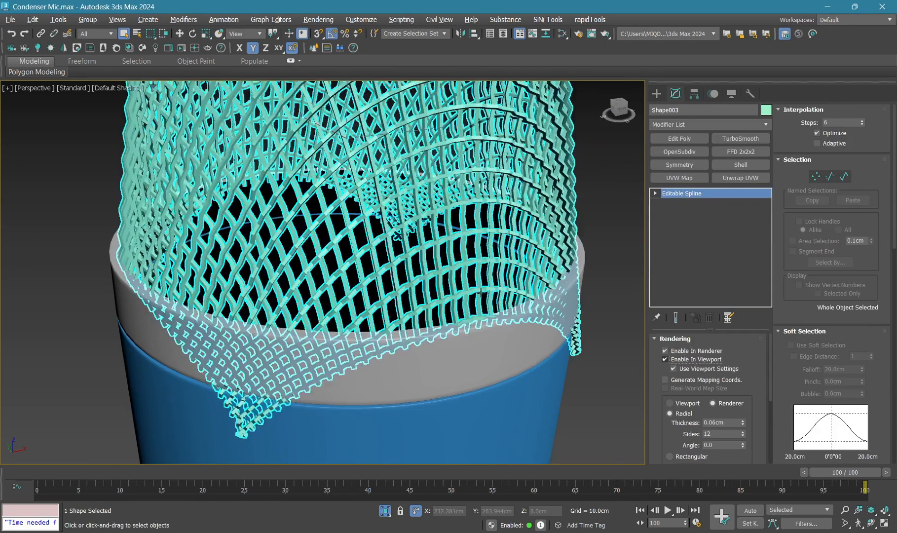
pyautogui.scroll(5, 548, 300)
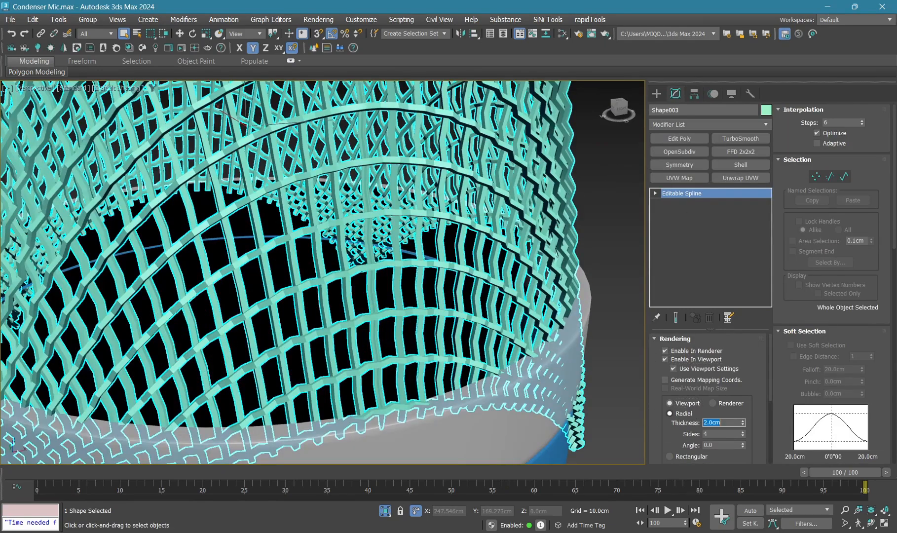
# Apply an OpenSubdiv modifier to the wire mesh to round its strands
pyautogui.click(681, 151)
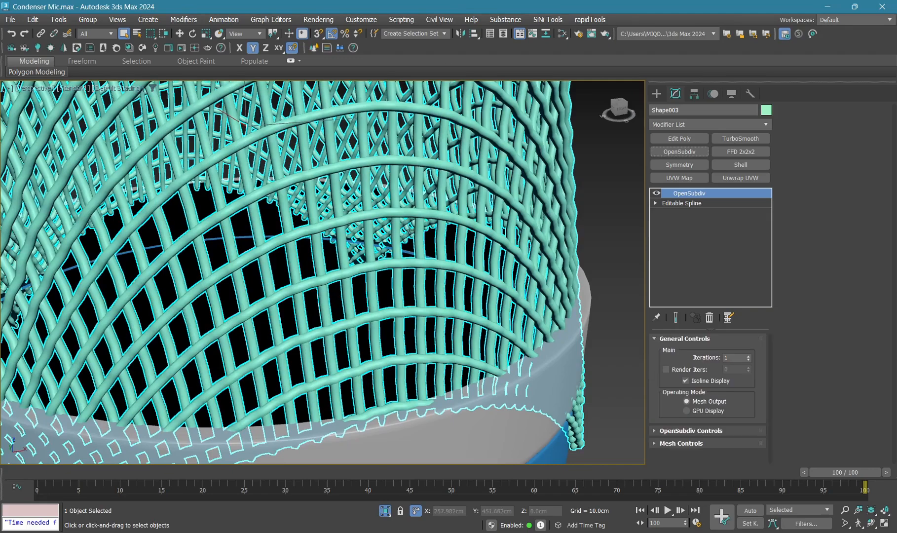
pyautogui.scroll(-4, 410, 229)
pyautogui.moveTo(405, 138); pyautogui.dragTo(404, 270, button='middle')
pyautogui.scroll(4, 404, 270)
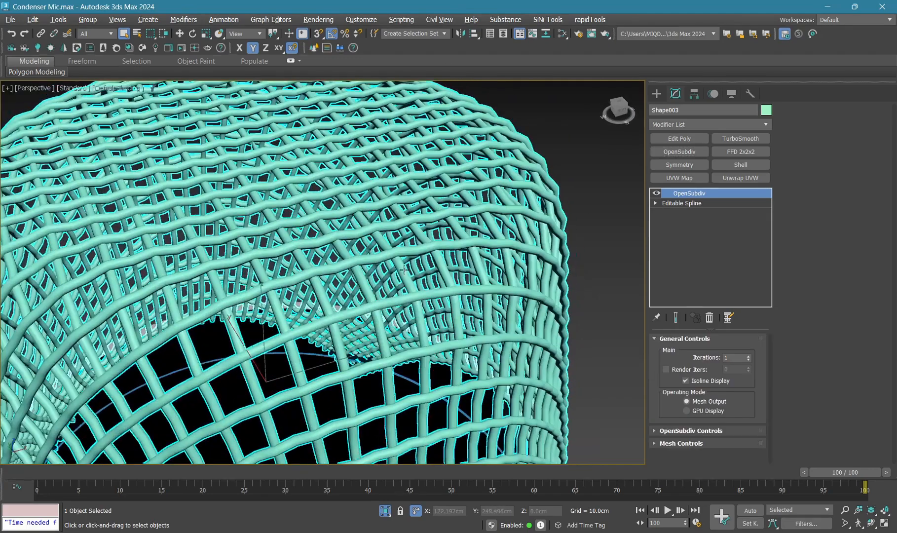
# Set the wire mesh spline's radial thickness to 3.0 cm beneath the OpenSubdiv modifier
pyautogui.click(689, 205)
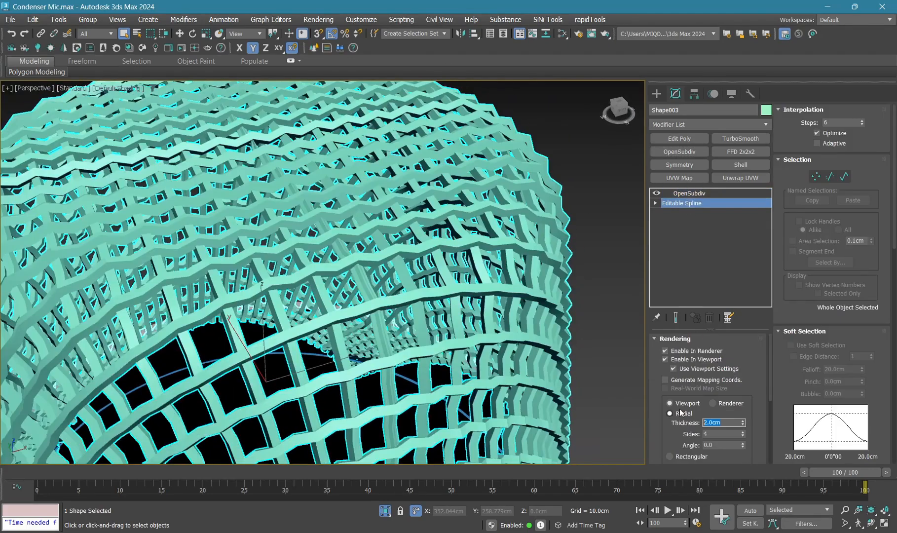
pyautogui.write('3')
pyautogui.press('Return')
pyautogui.scroll(-6, 634, 272)
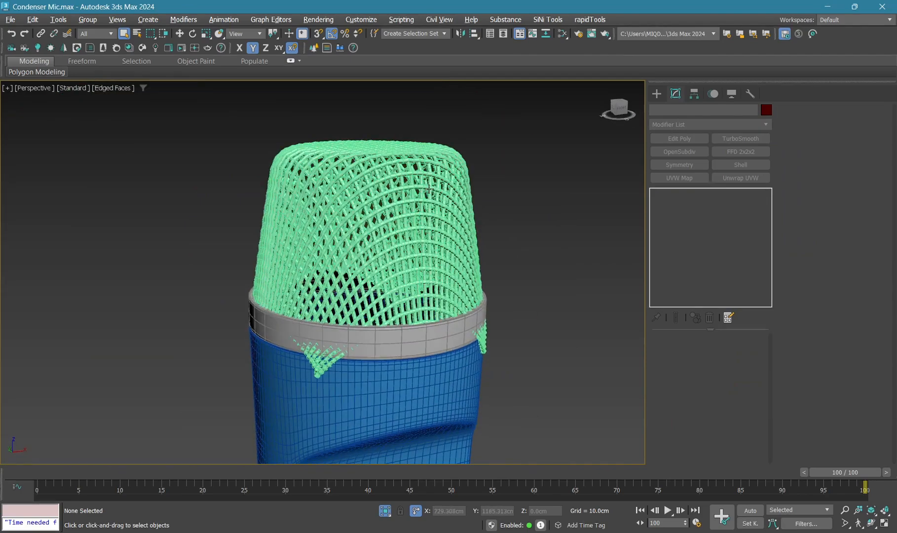
pyautogui.click(689, 193)
# Add an Edit Spline modifier between the Editable Spline and OpenSubdiv, and enter its vertex level in a Front wireframe view
pyautogui.press('f')
pyautogui.press('F3')
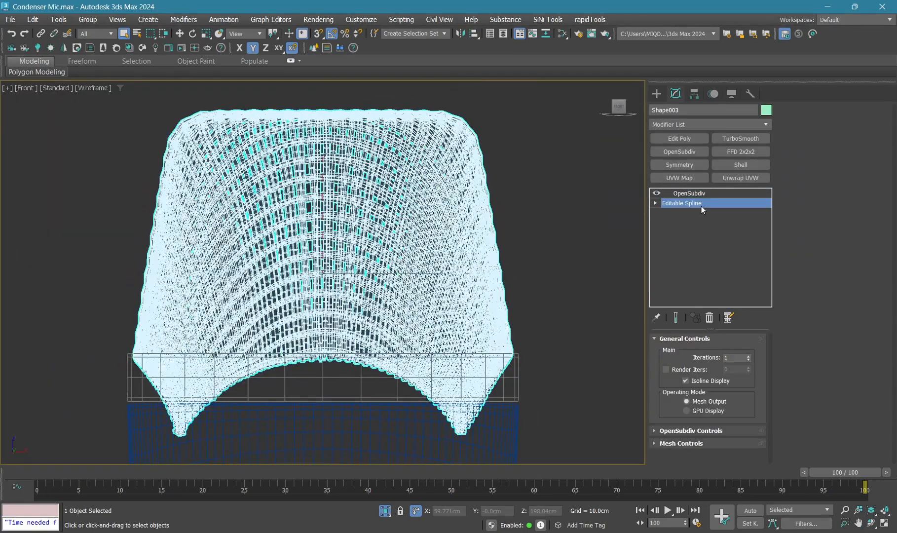
pyautogui.click(693, 126)
pyautogui.write('ed')
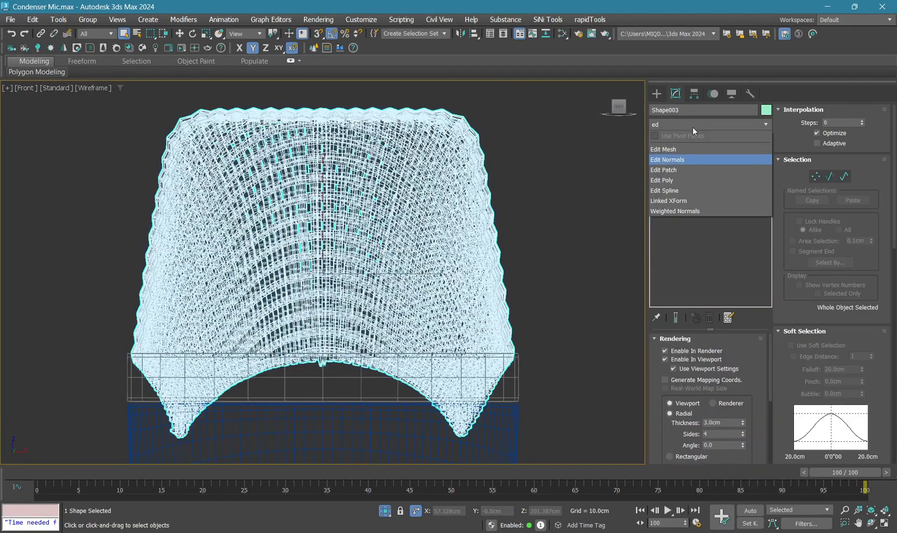
pyautogui.press('Down')
pyautogui.press('Down')
pyautogui.press('Down')
pyautogui.press('Return')
pyautogui.press('1')
# Select and delete the mesh vertices hanging below the upper part of the collar, and restore the shaded view without edges
pyautogui.moveTo(56, 463); pyautogui.dragTo(58, 428, button='middle')
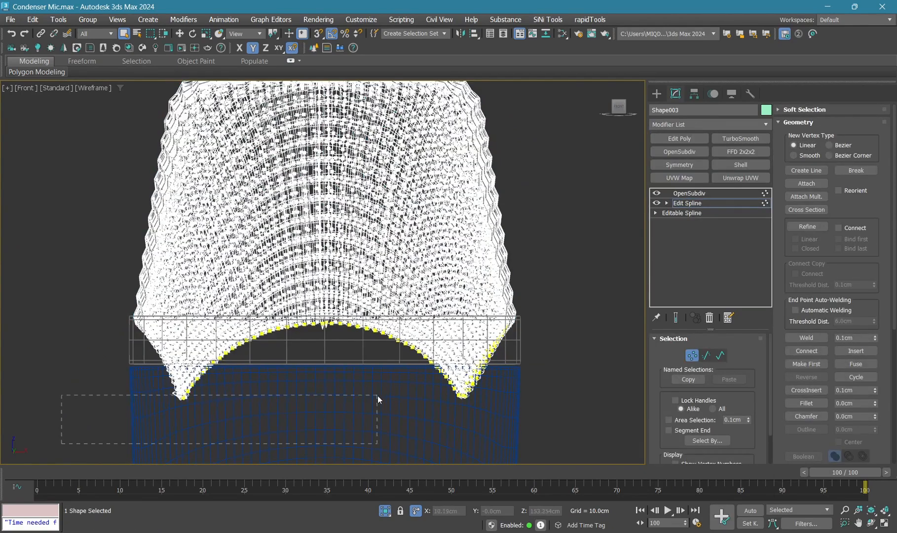
pyautogui.moveTo(537, 332); pyautogui.dragTo(537, 334)
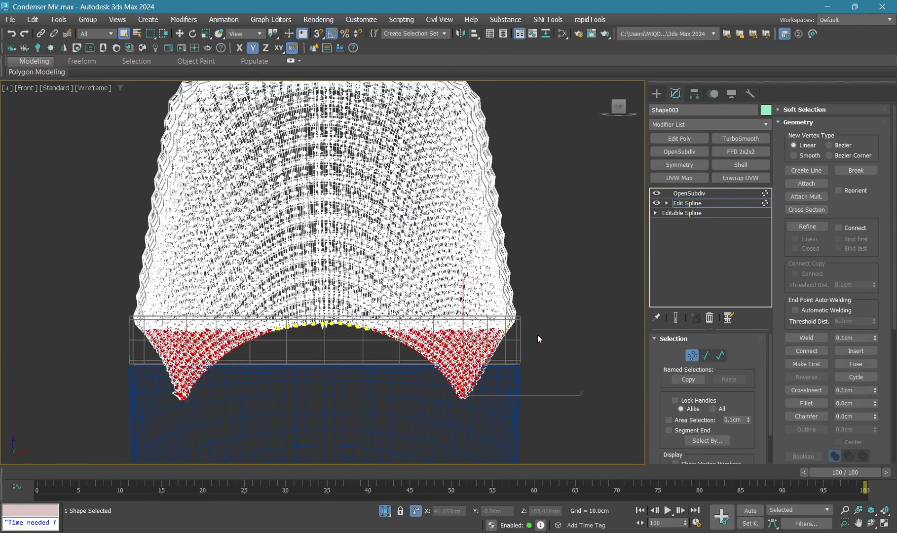
pyautogui.press('p')
pyautogui.press('F3')
pyautogui.scroll(3, 409, 299)
pyautogui.press('Delete')
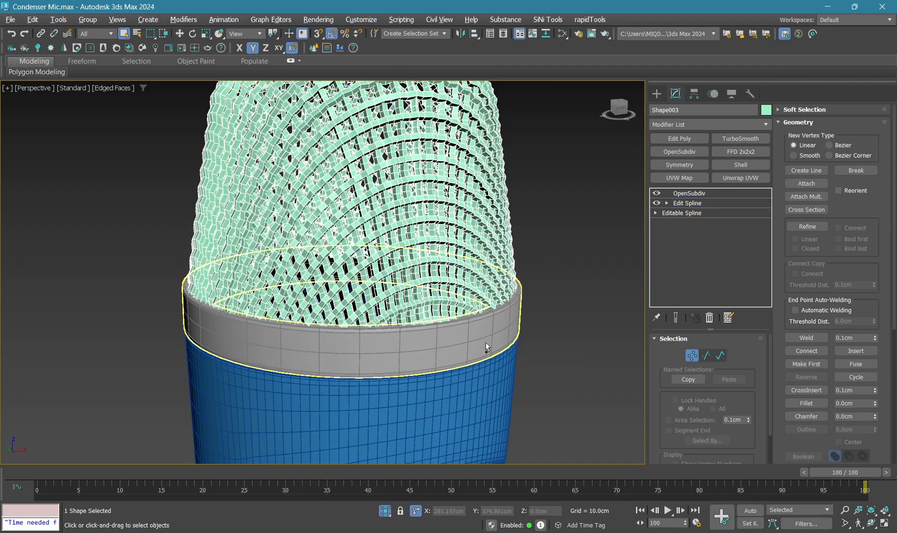
pyautogui.hotkey('ctrl', 'd')
pyautogui.press('F4')
# Scale the trimmed wire mesh slightly and adjust its height so its lower edge sits inside the collar
pyautogui.moveTo(422, 278); pyautogui.dragTo(418, 324, button='middle')
pyautogui.hotkey('alt', 'z')
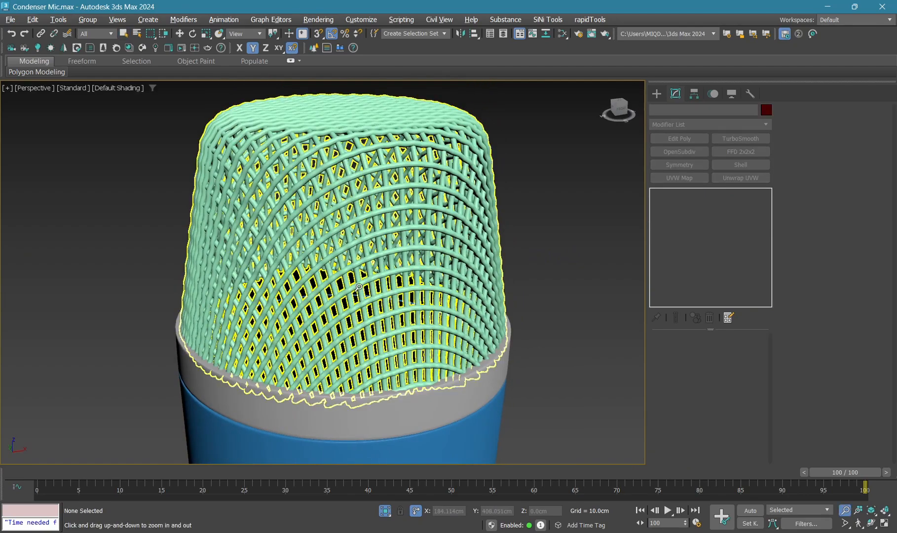
pyautogui.moveTo(359, 286); pyautogui.dragTo(364, 222)
pyautogui.moveTo(420, 391); pyautogui.dragTo(417, 356)
pyautogui.rightClick(417, 355)
pyautogui.click(345, 276)
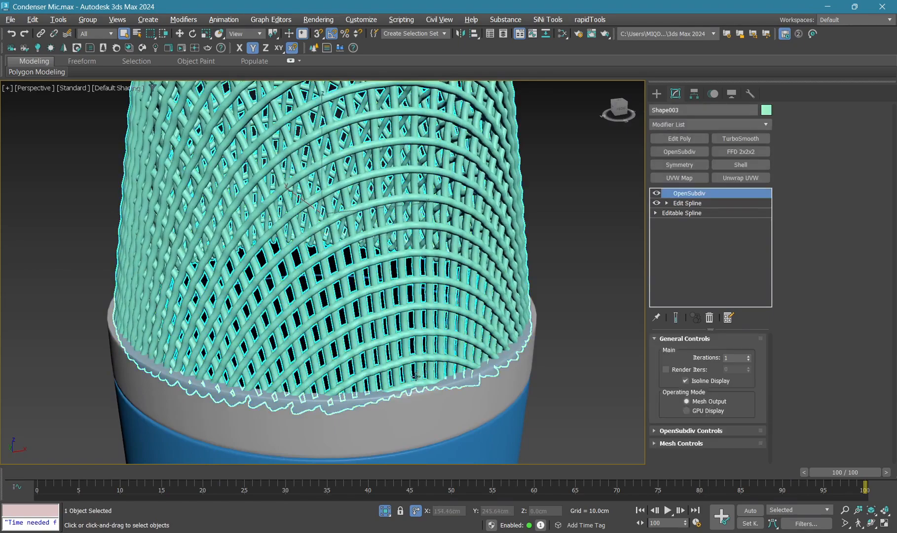
pyautogui.keyDown('alt'); pyautogui.moveTo(306, 217); pyautogui.dragTo(299, 253, button='middle'); pyautogui.keyUp('alt')
pyautogui.press('r')
pyautogui.moveTo(310, 209); pyautogui.dragTo(309, 211)
pyautogui.keyDown('alt'); pyautogui.moveTo(310, 210); pyautogui.dragTo(312, 164, button='middle'); pyautogui.keyUp('alt')
pyautogui.press('w')
pyautogui.moveTo(320, 131); pyautogui.dragTo(321, 133)
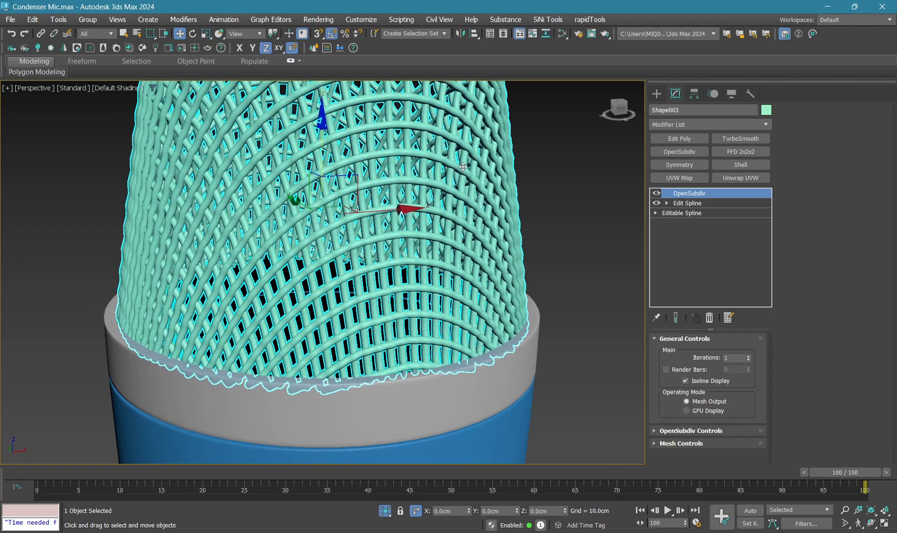
# Switch the viewport shading to Clay and unhide all hidden objects
pyautogui.click(592, 227)
pyautogui.scroll(-5, 367, 264)
pyautogui.scroll(-5, 367, 264)
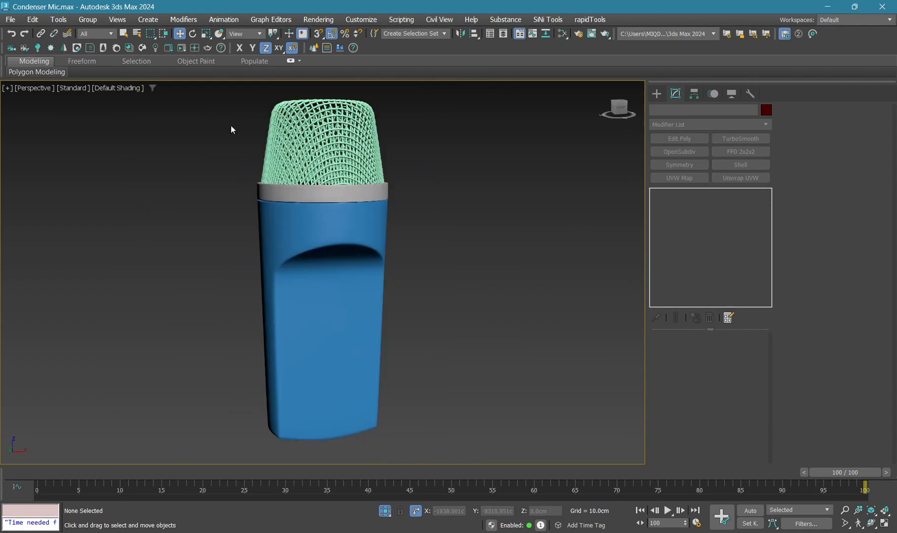
pyautogui.click(132, 87)
pyautogui.click(127, 162)
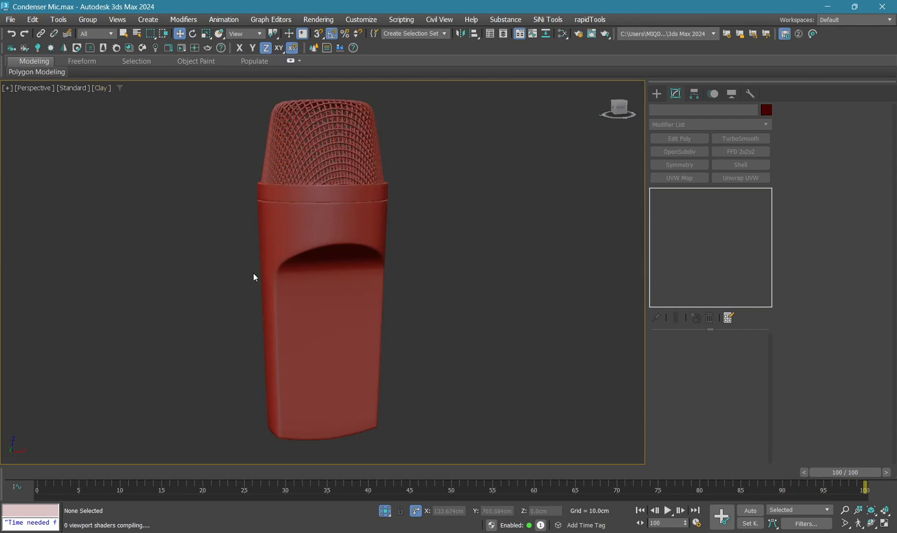
pyautogui.keyDown('alt'); pyautogui.moveTo(215, 291); pyautogui.dragTo(311, 271, button='middle'); pyautogui.keyUp('alt')
pyautogui.rightClick(447, 223)
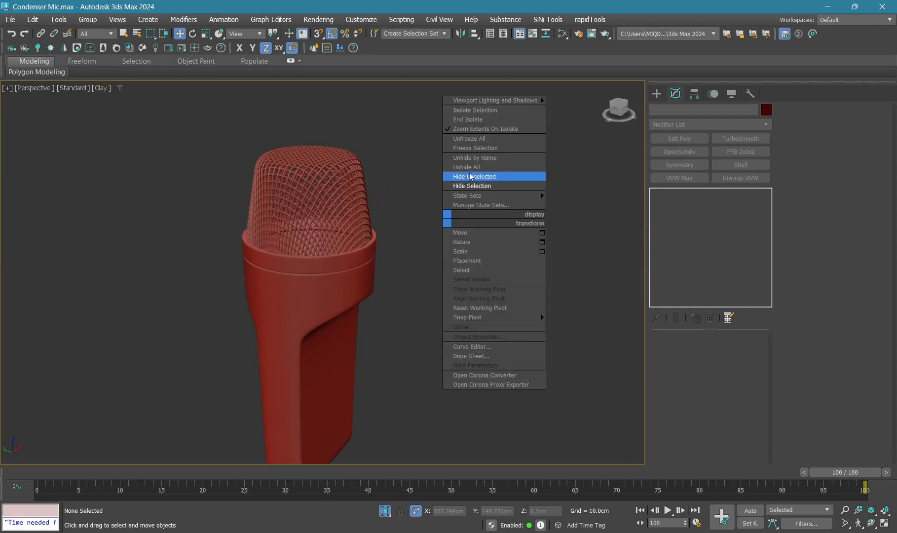
pyautogui.click(468, 167)
# Center the inner cap's pivot and scale the cap down to fit just inside the wire mesh
pyautogui.scroll(8, 366, 205)
pyautogui.click(308, 168)
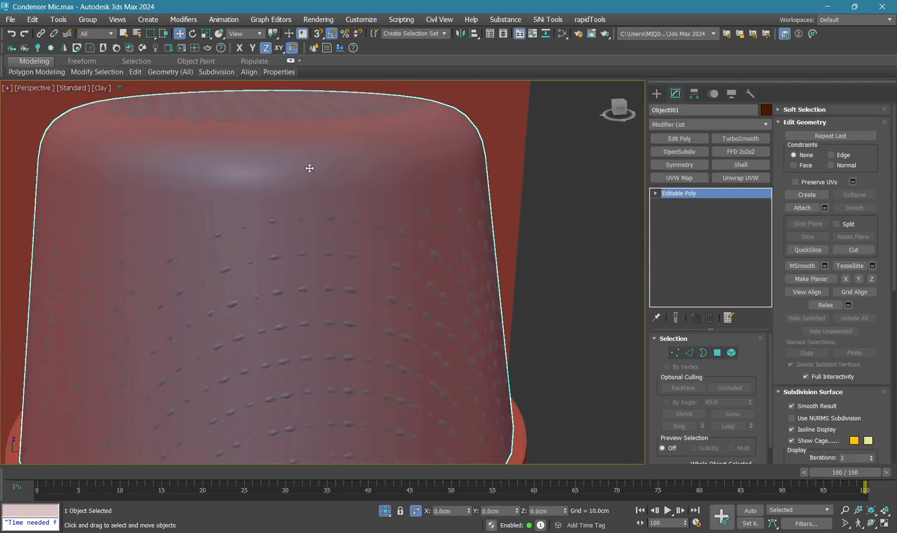
pyautogui.press('r')
pyautogui.click(694, 94)
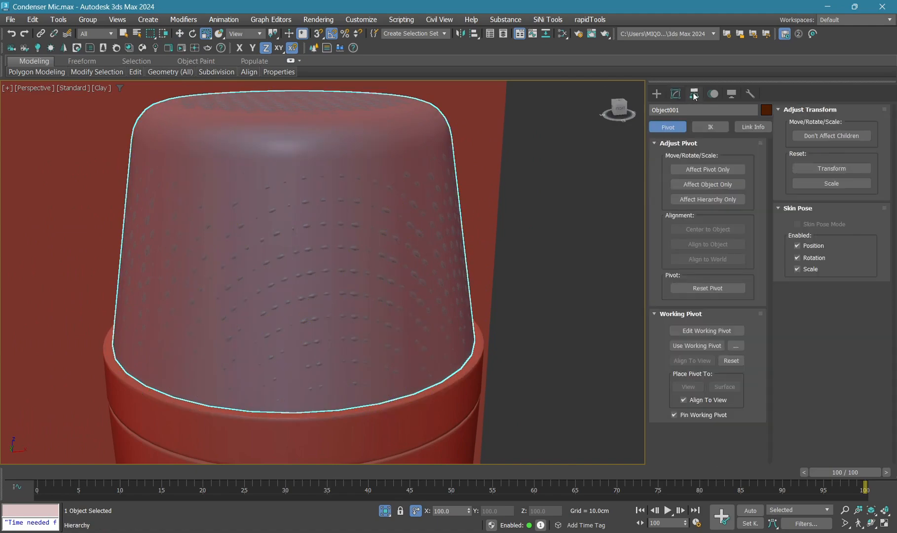
pyautogui.click(698, 170)
pyautogui.moveTo(287, 206); pyautogui.dragTo(284, 209)
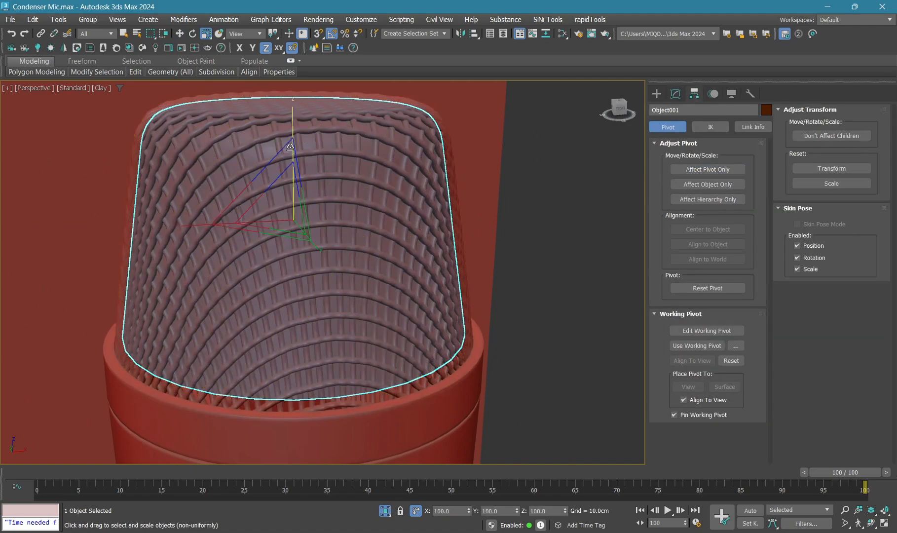
pyautogui.hotkey('alt', 'w')
pyautogui.hotkey('alt', 'w')
pyautogui.scroll(5, 316, 196)
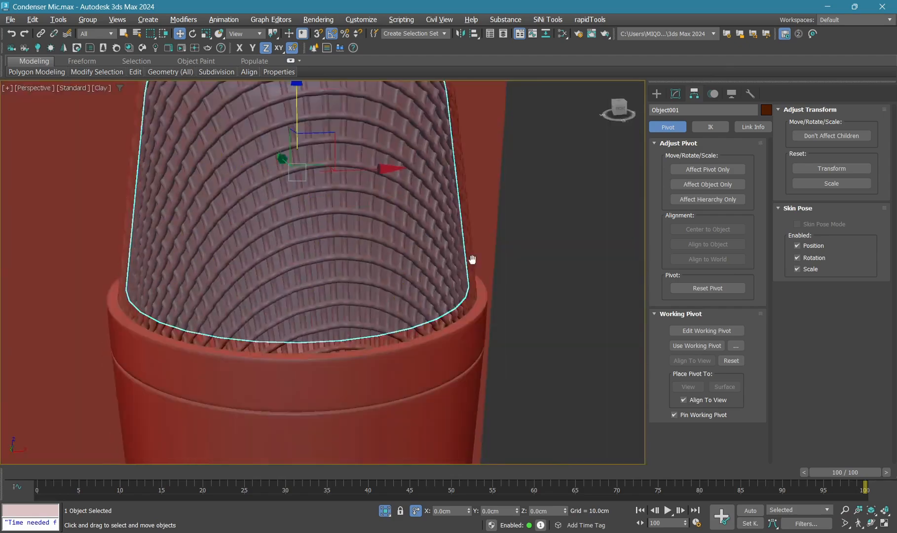
# Move the inner cap's lower open border down inside the collar and leave border editing
pyautogui.click(676, 93)
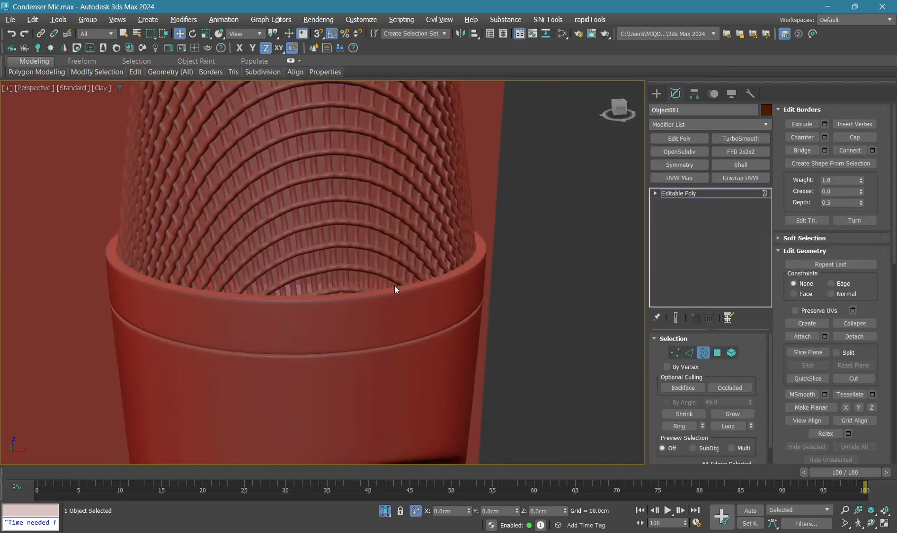
pyautogui.click(367, 296)
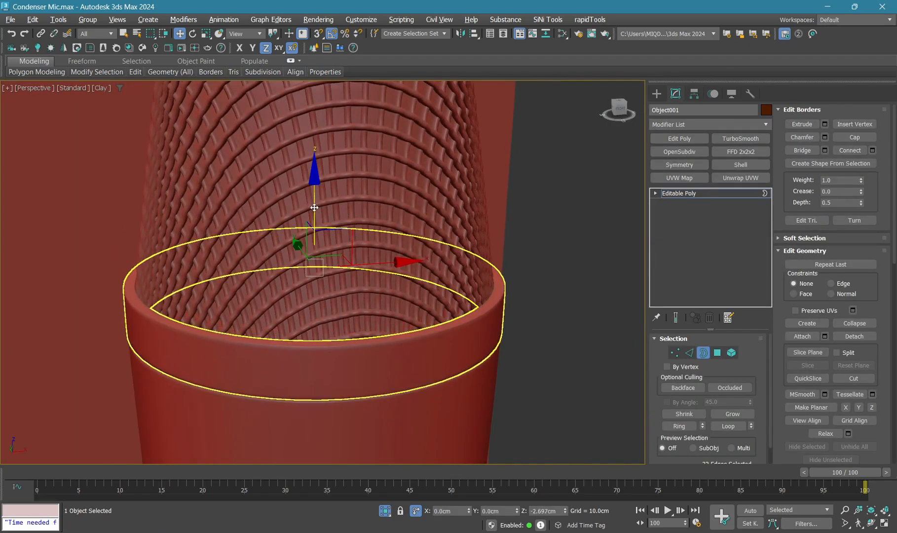
pyautogui.keyDown('alt'); pyautogui.moveTo(212, 345); pyautogui.dragTo(217, 380, button='middle'); pyautogui.keyUp('alt')
pyautogui.scroll(5, 213, 380)
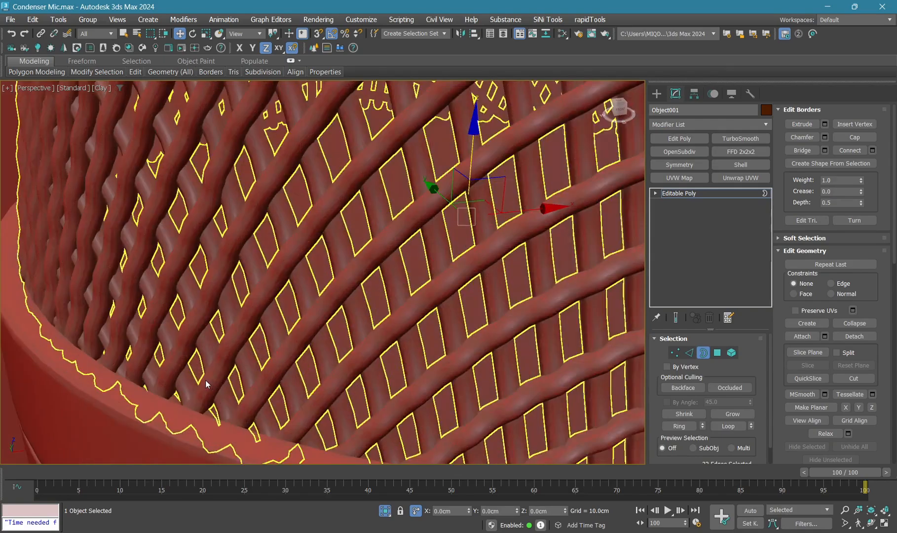
pyautogui.scroll(-5, 212, 380)
pyautogui.press('3')
pyautogui.click(550, 295)
# End the current isolation and isolate the complete microphone for a final look from another angle
pyautogui.scroll(-5, 345, 207)
pyautogui.hotkey('ctrl', 'a')
pyautogui.hotkey('alt', 'q')
pyautogui.click(467, 180)
pyautogui.scroll(-1, 338, 276)
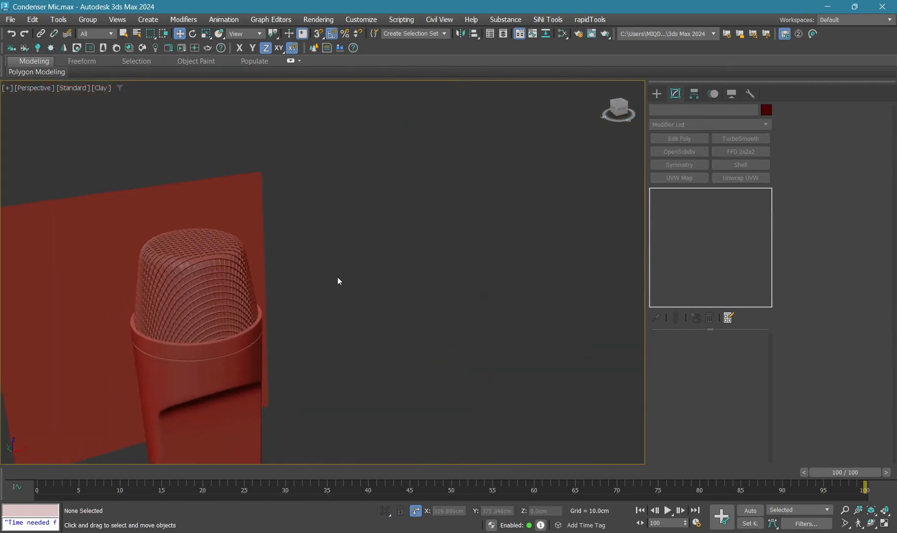
pyautogui.hotkey('ctrl', 'a')
pyautogui.hotkey('alt', 'q')
pyautogui.click(427, 192)
pyautogui.keyDown('alt'); pyautogui.moveTo(426, 193); pyautogui.dragTo(387, 308, button='middle'); pyautogui.keyUp('alt')
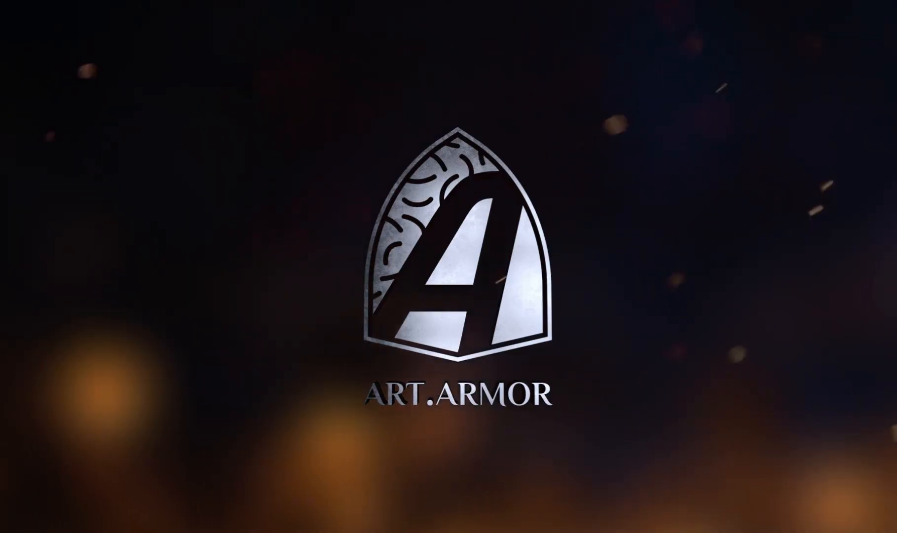